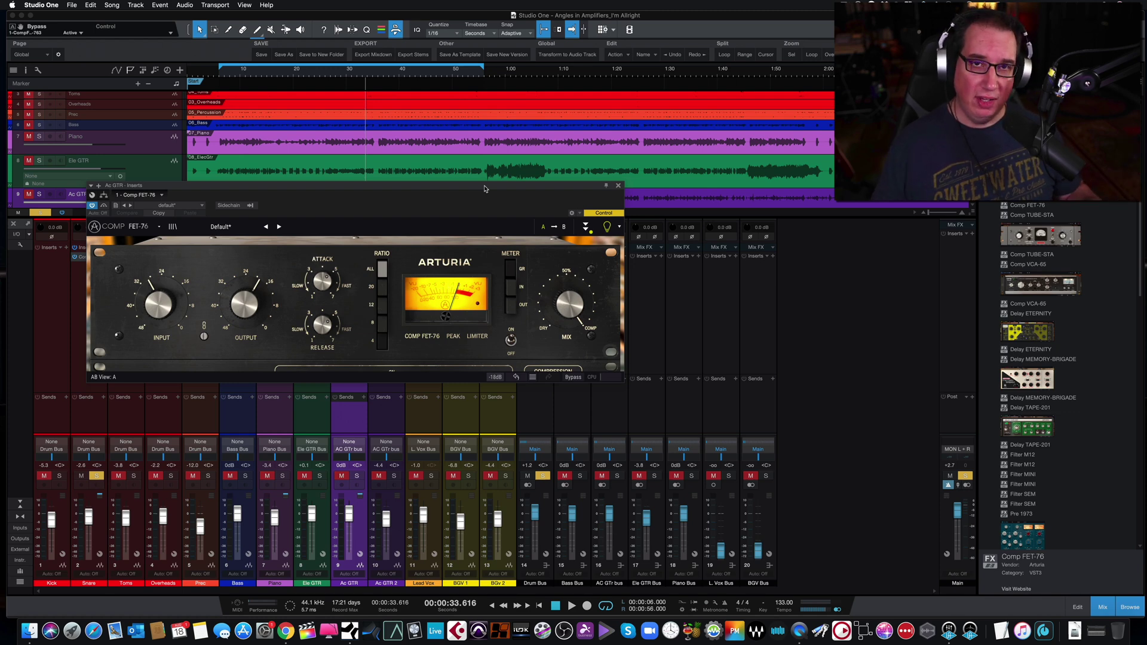
drag(468, 187, 468, 187)
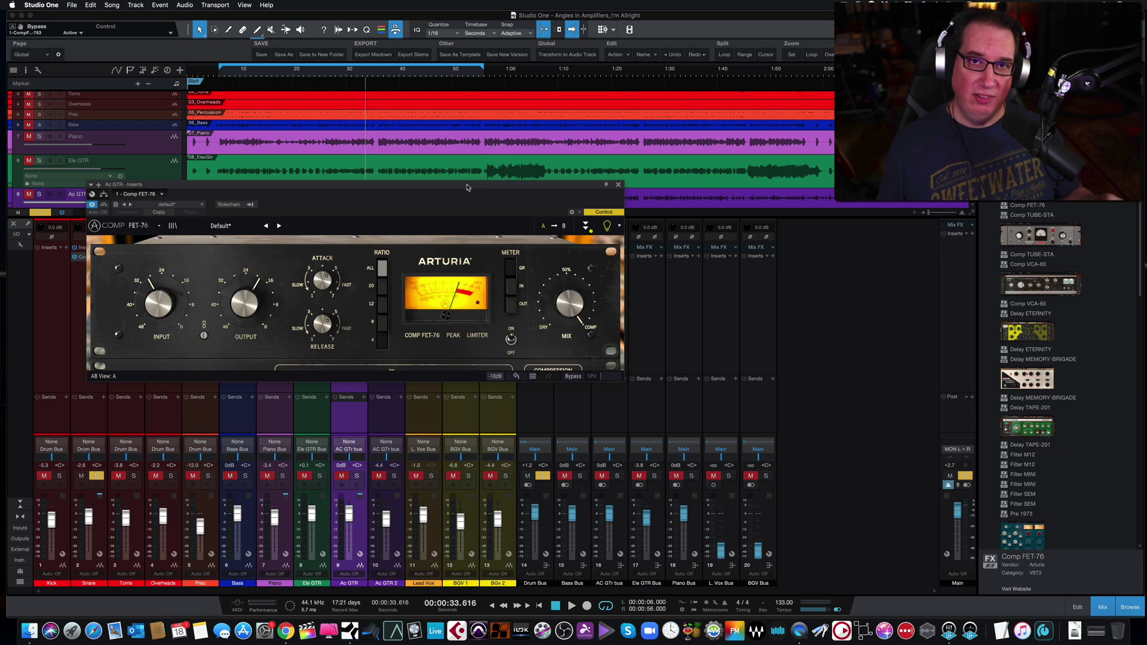
drag(461, 189, 461, 186)
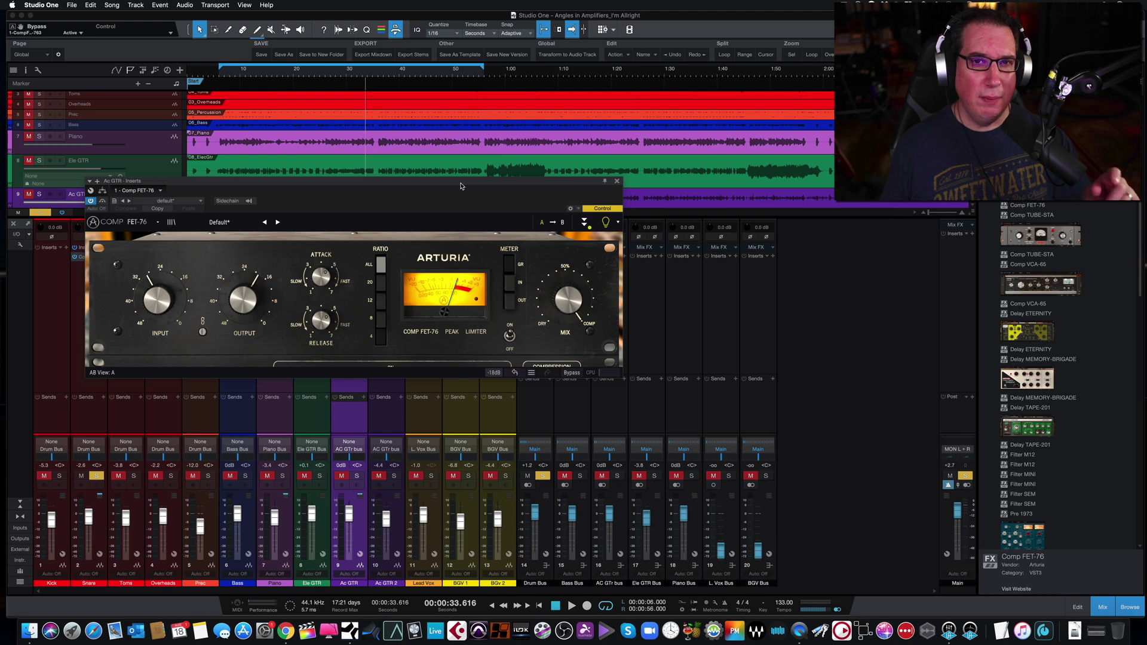
drag(461, 186, 458, 183)
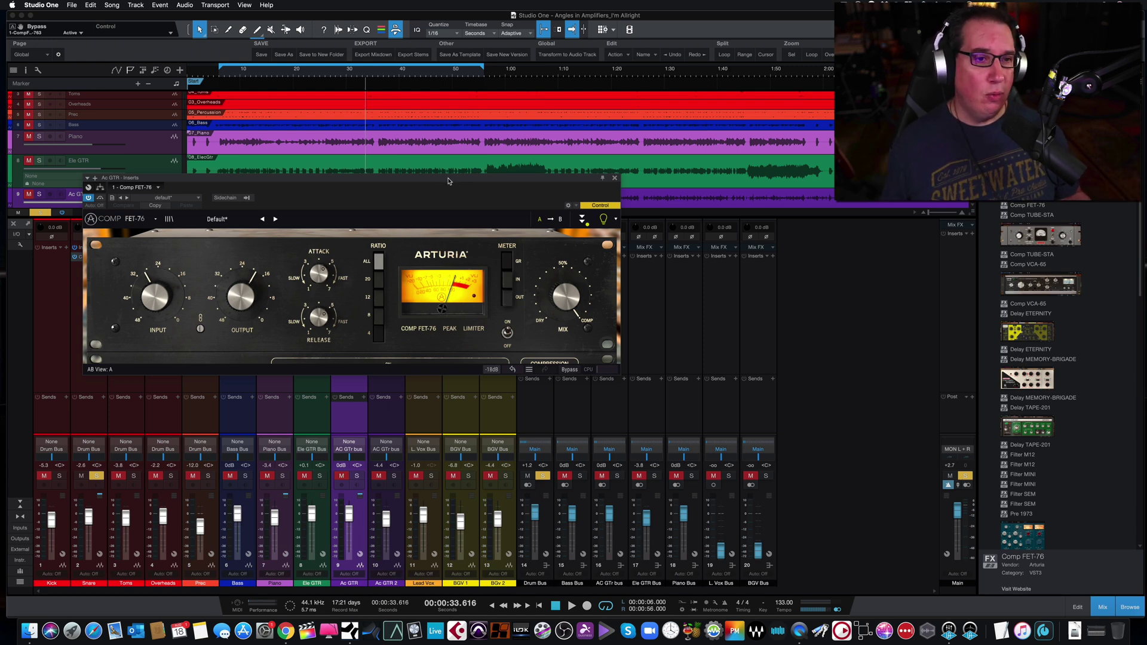
drag(448, 178, 449, 173)
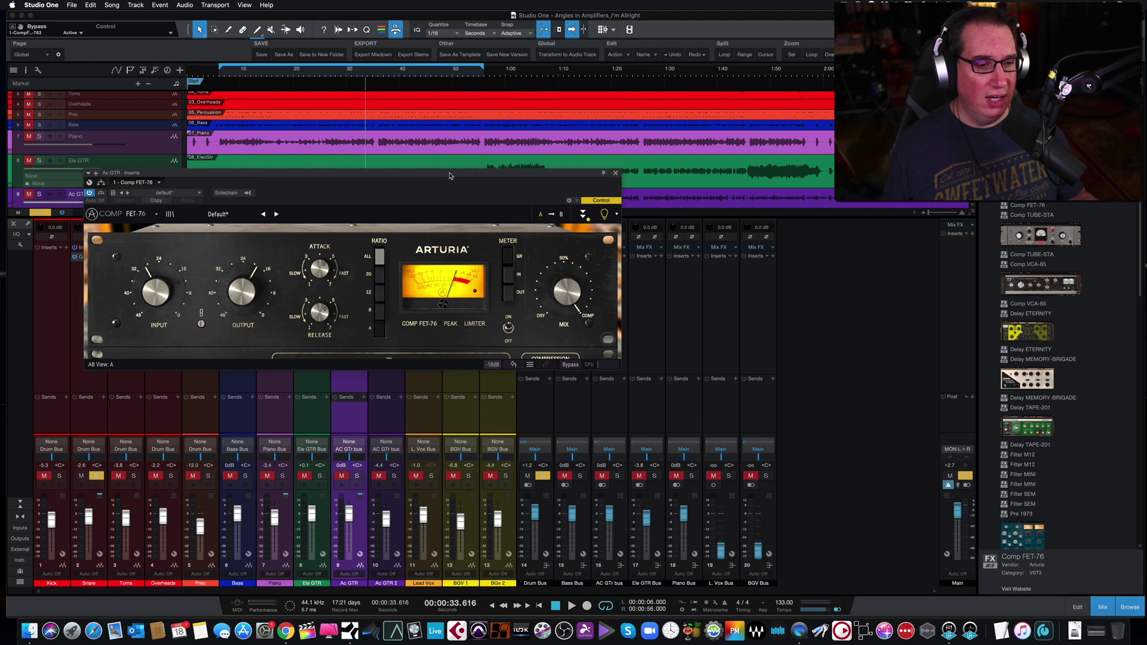
drag(449, 176, 450, 176)
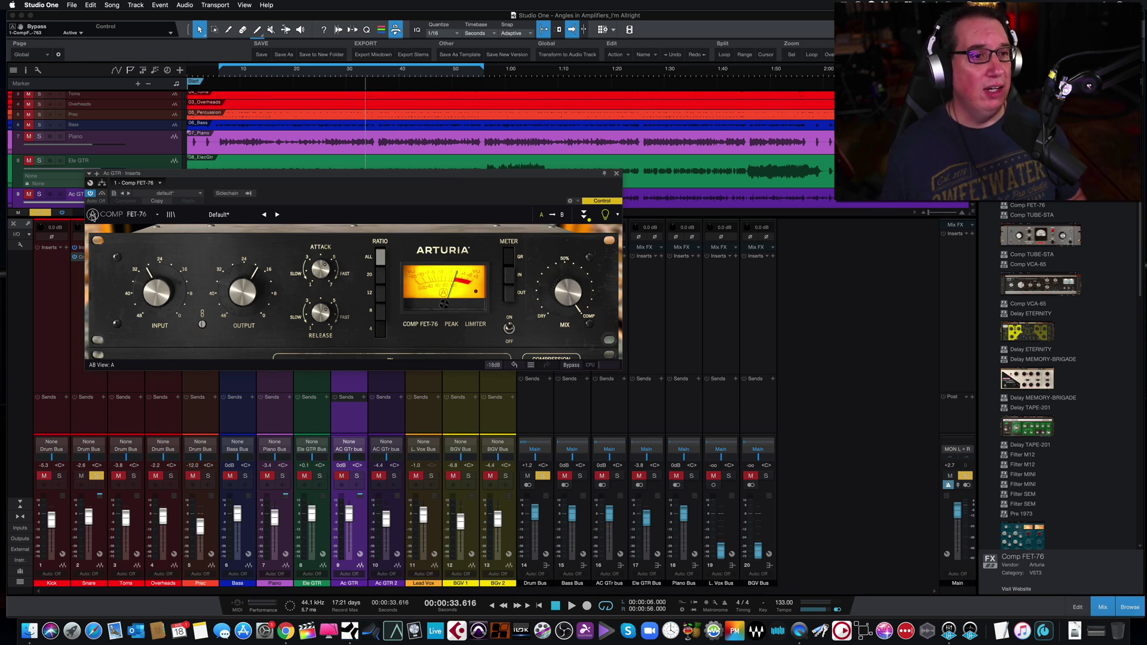
Resize the Comp FET-76 plug-in window to 140% and move it so the whole panel fits
click(157, 216)
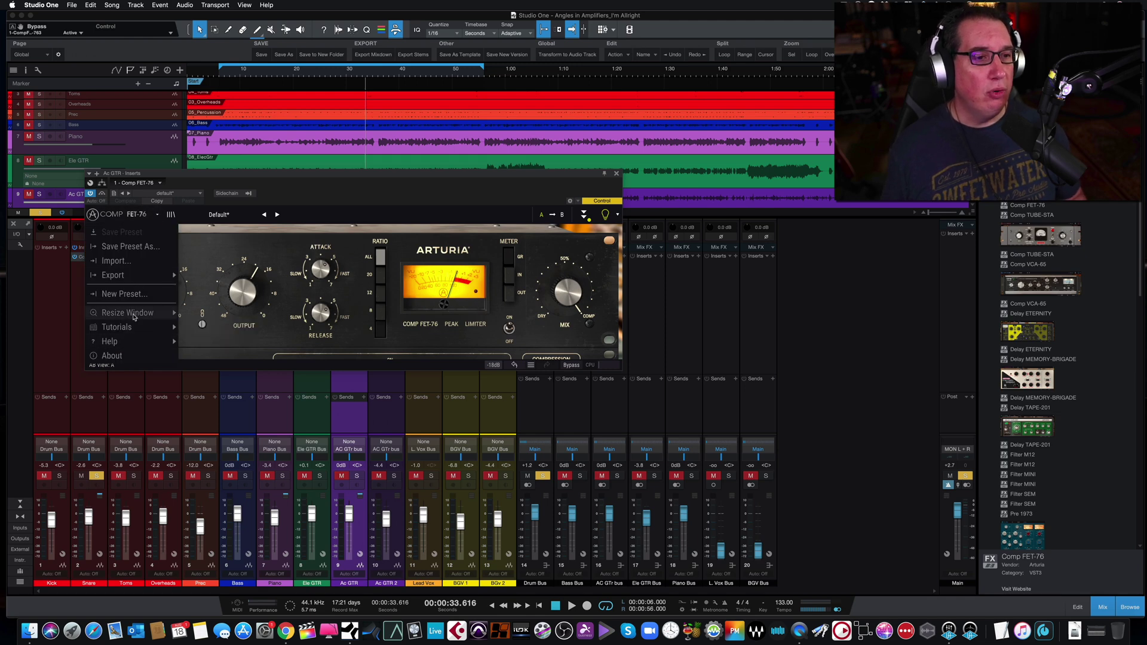
mouse_move(134, 316)
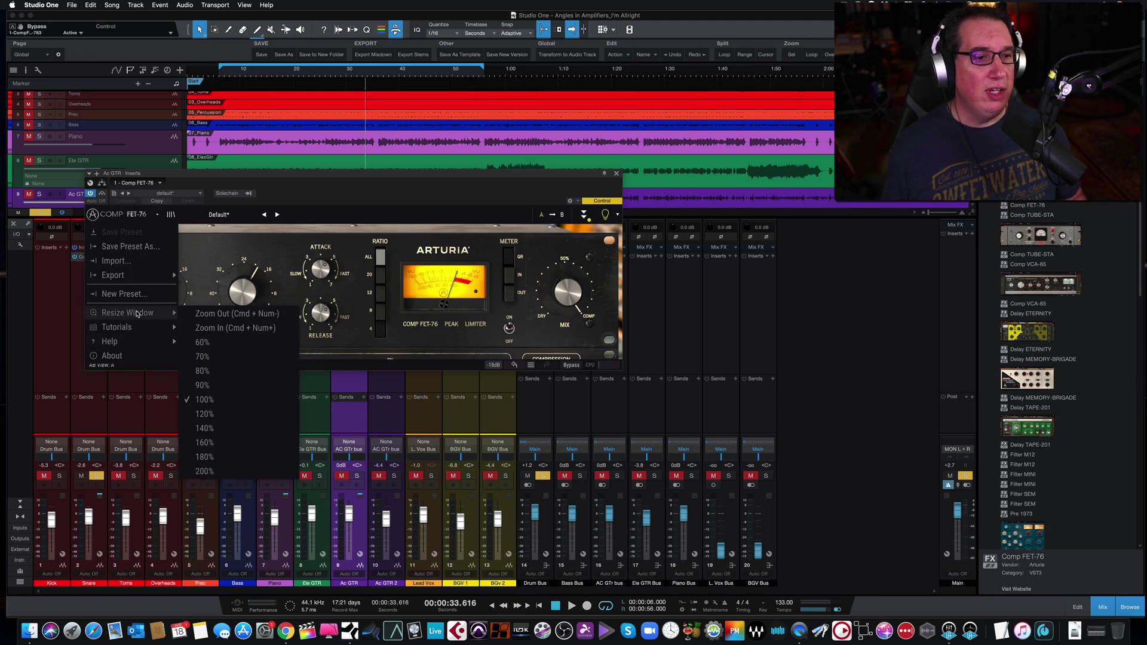
click(200, 428)
drag(307, 186, 257, 160)
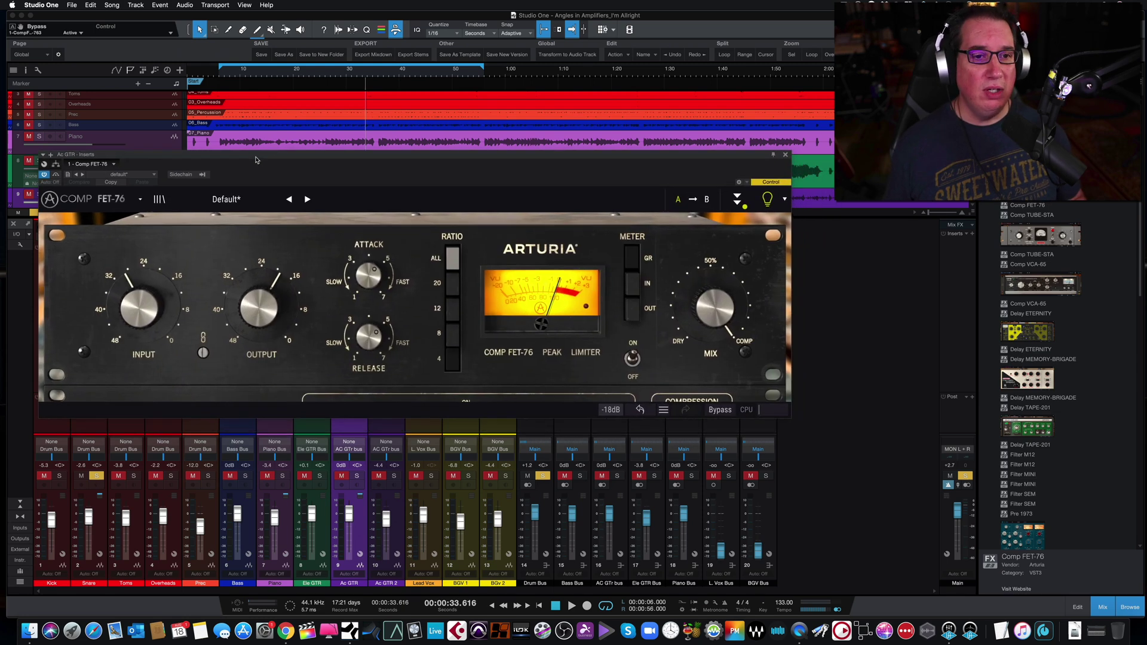
Set the Comp FET-76 window size to 120% and reposition it over the mixer
click(138, 201)
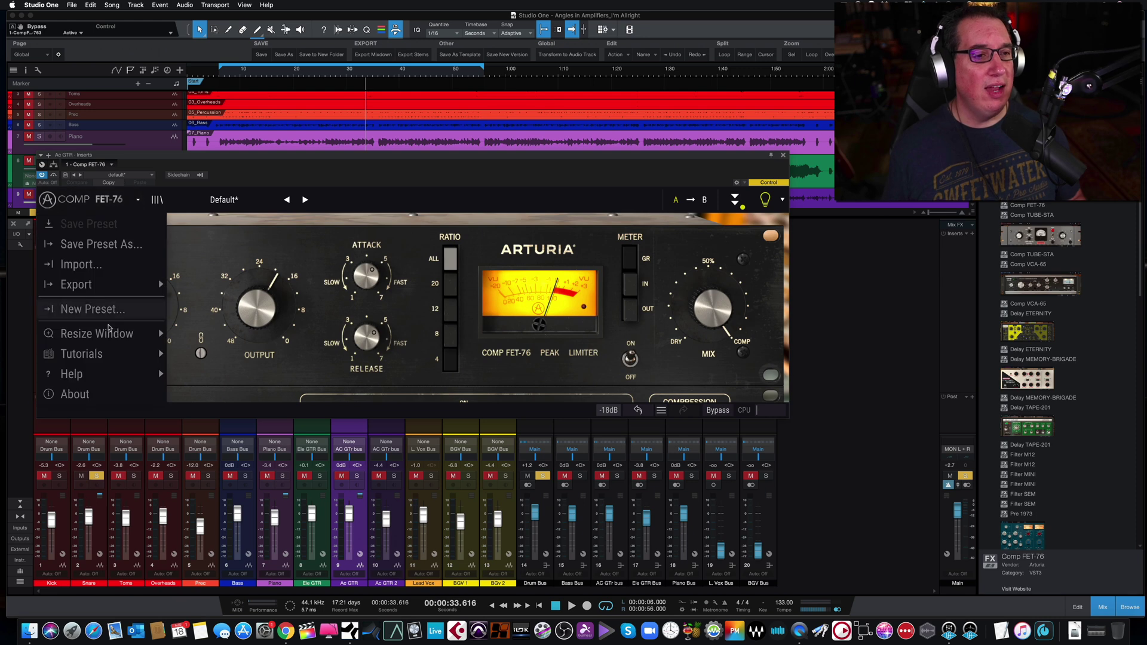
mouse_move(144, 334)
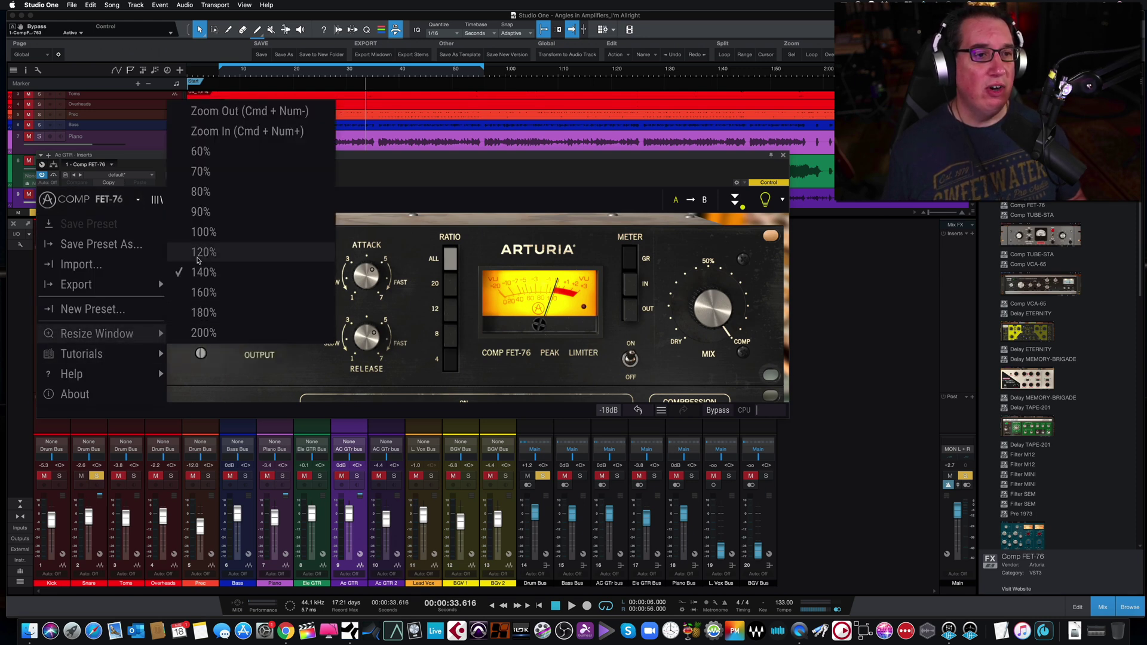
click(203, 252)
drag(282, 167, 308, 174)
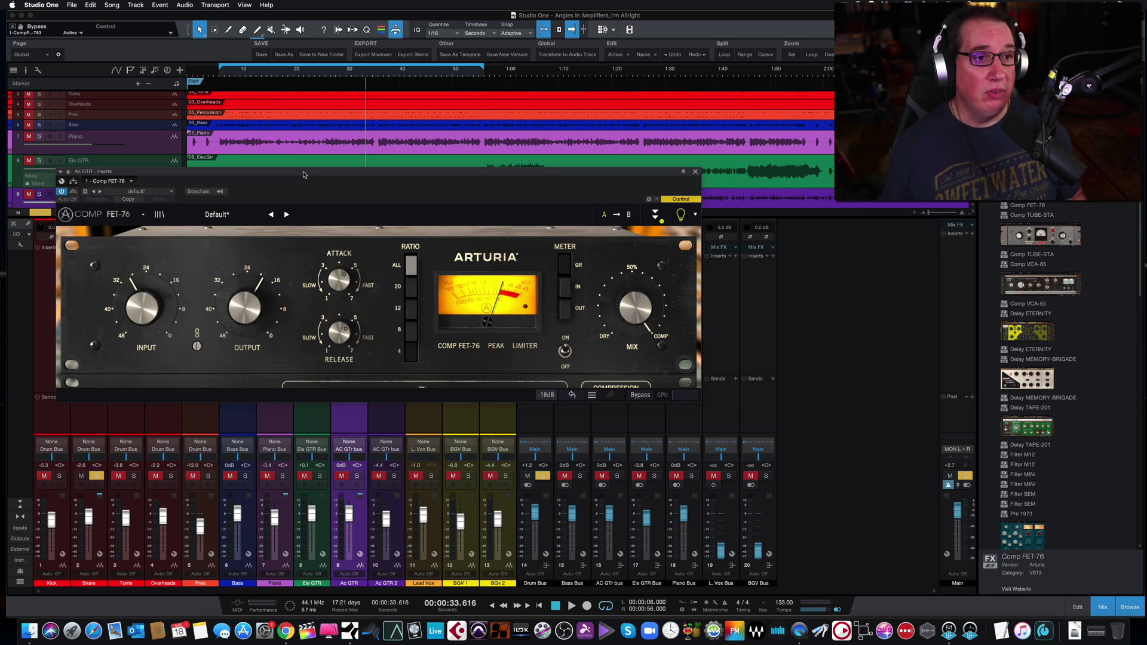
drag(304, 174, 308, 158)
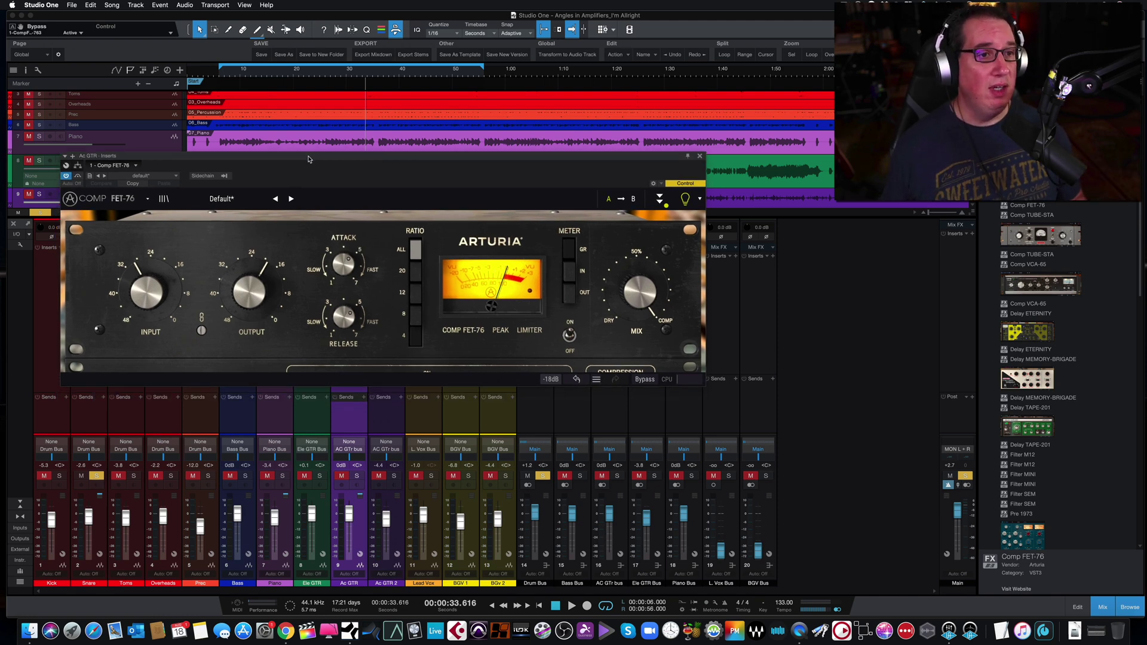
click(148, 200)
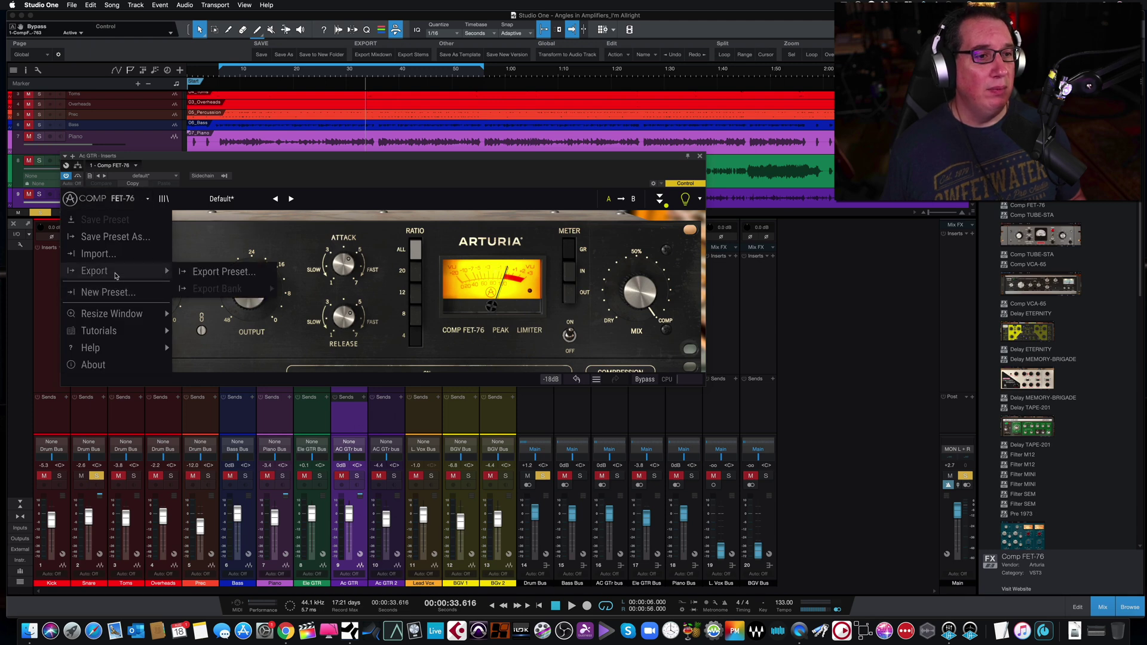
mouse_move(111, 345)
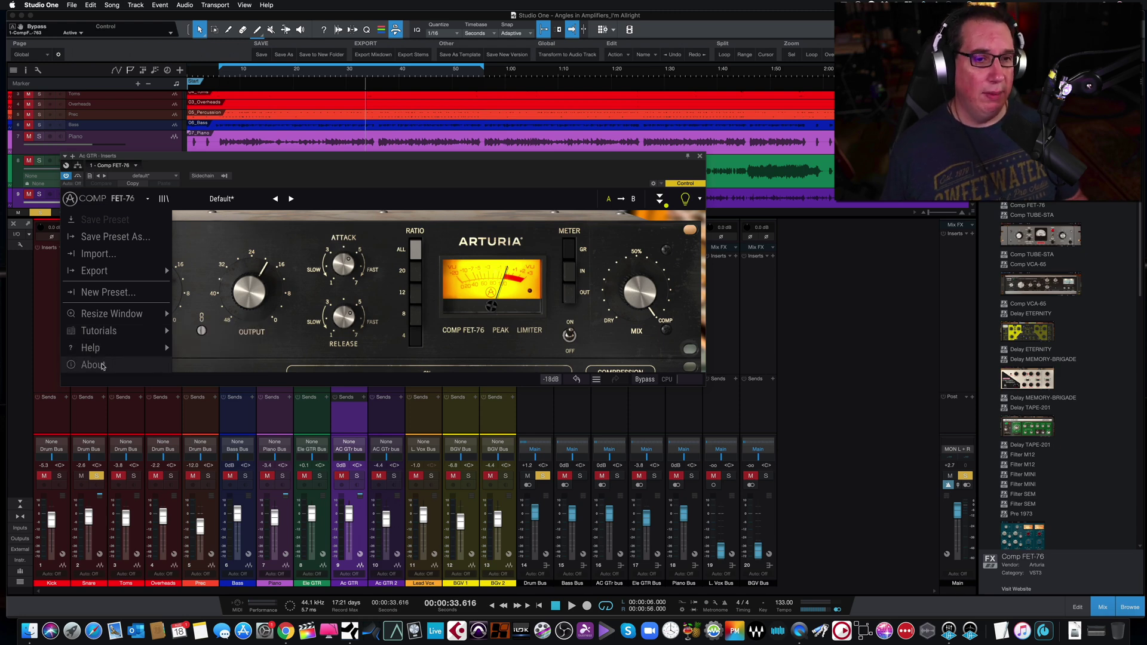
click(115, 216)
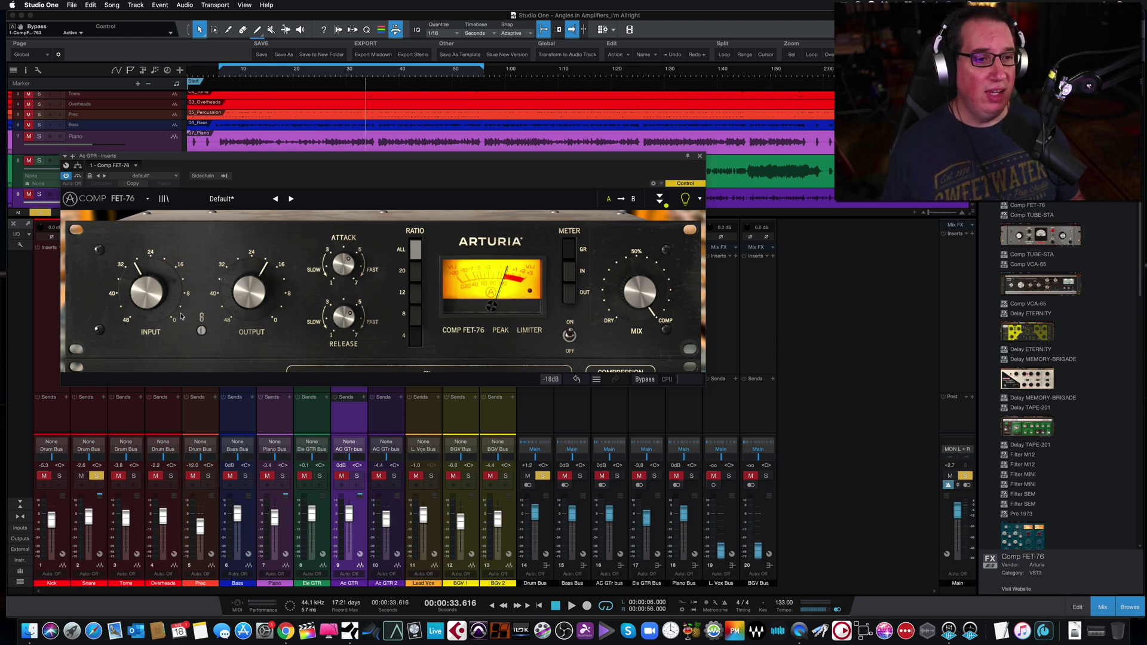
Turn the input/output gain link off and back on, touching the Input and Output knobs in between
mouse_move(181, 317)
mouse_down()
mouse_move(181, 298)
mouse_move(181, 311)
mouse_up()
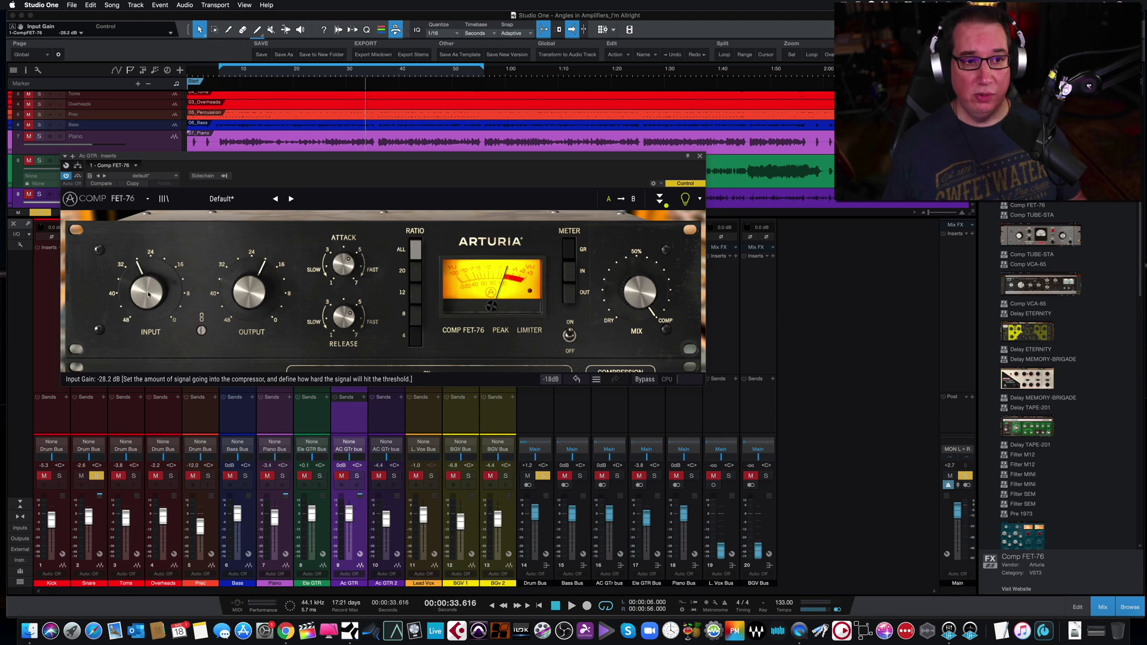
click(201, 331)
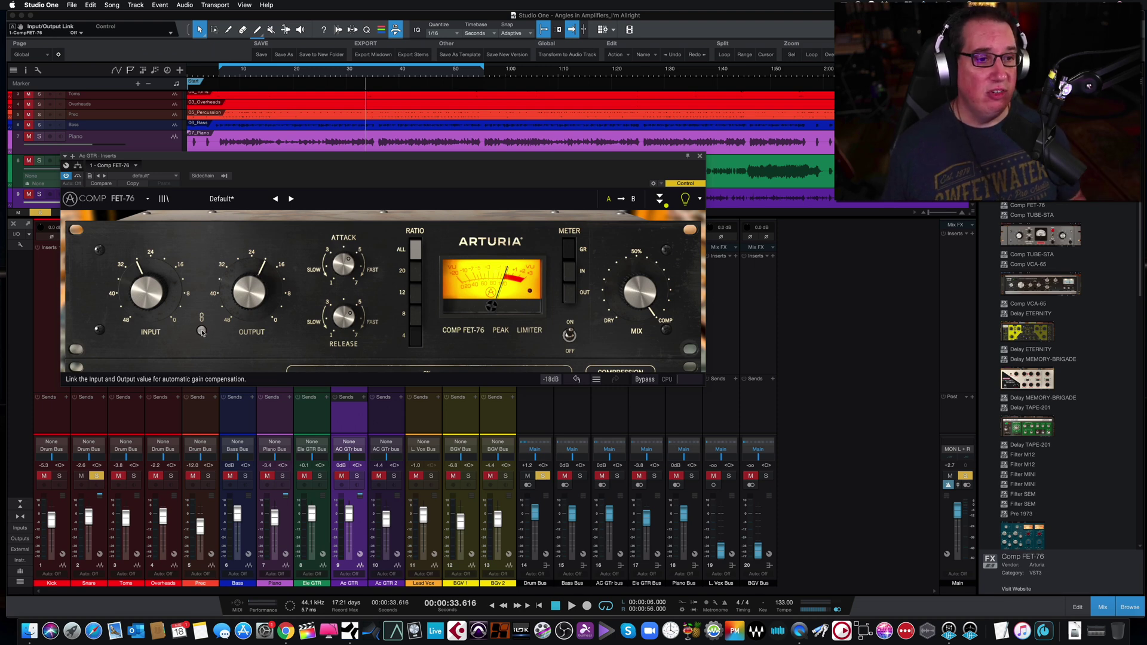
drag(147, 293, 147, 295)
click(243, 299)
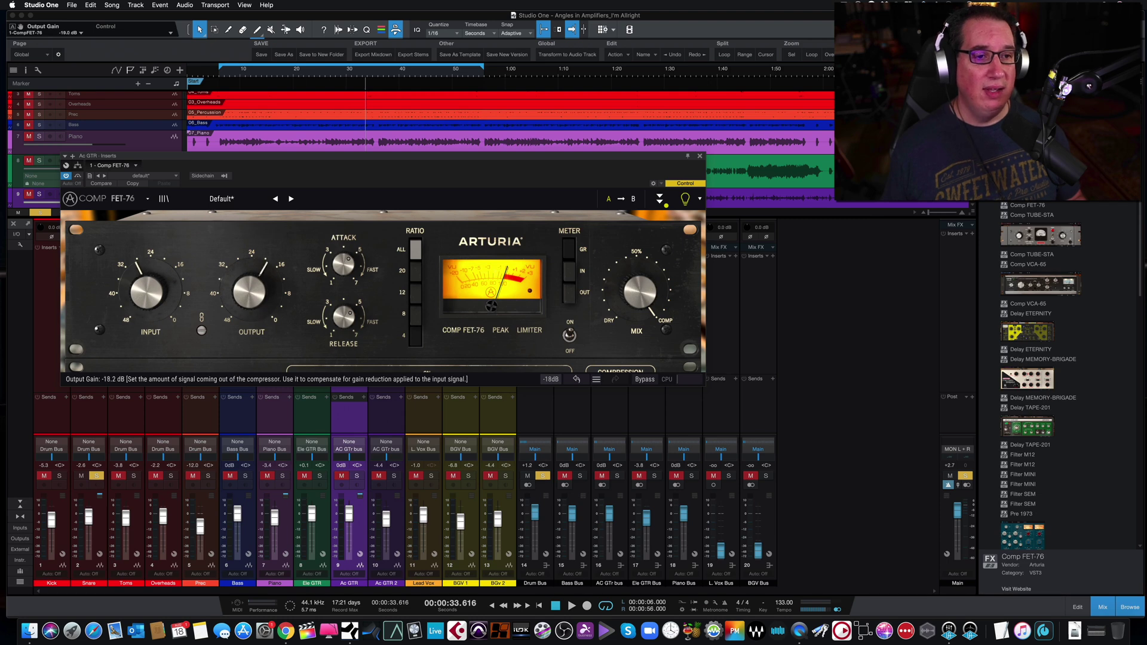
click(201, 332)
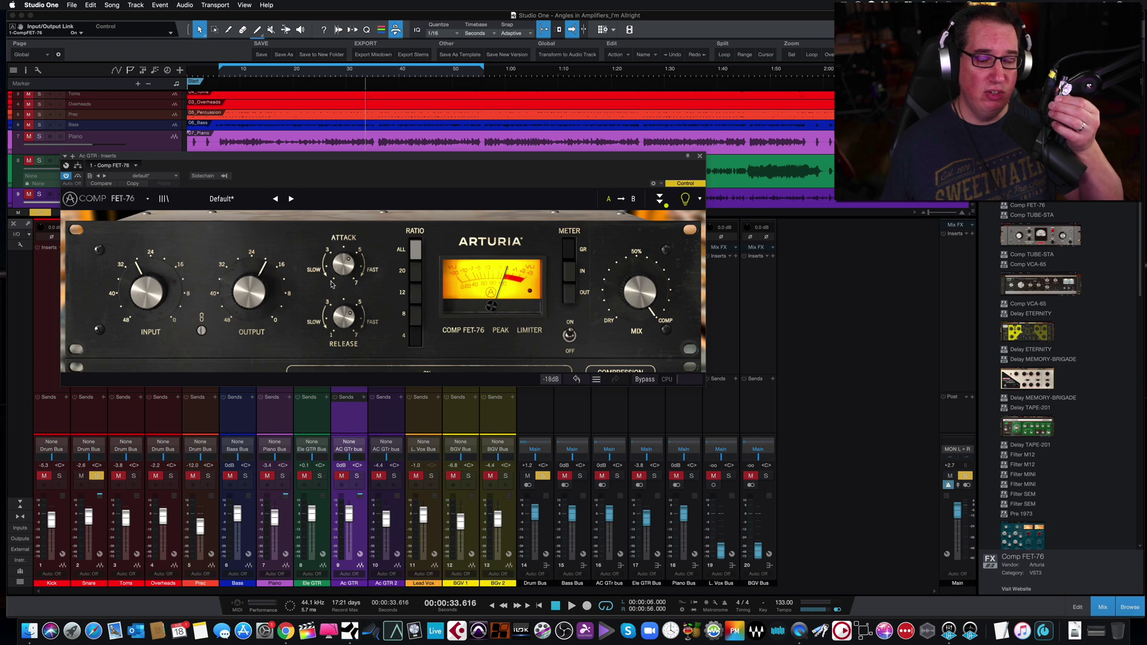
Adjust the compressor's Attack to about 4.84
mouse_move(340, 266)
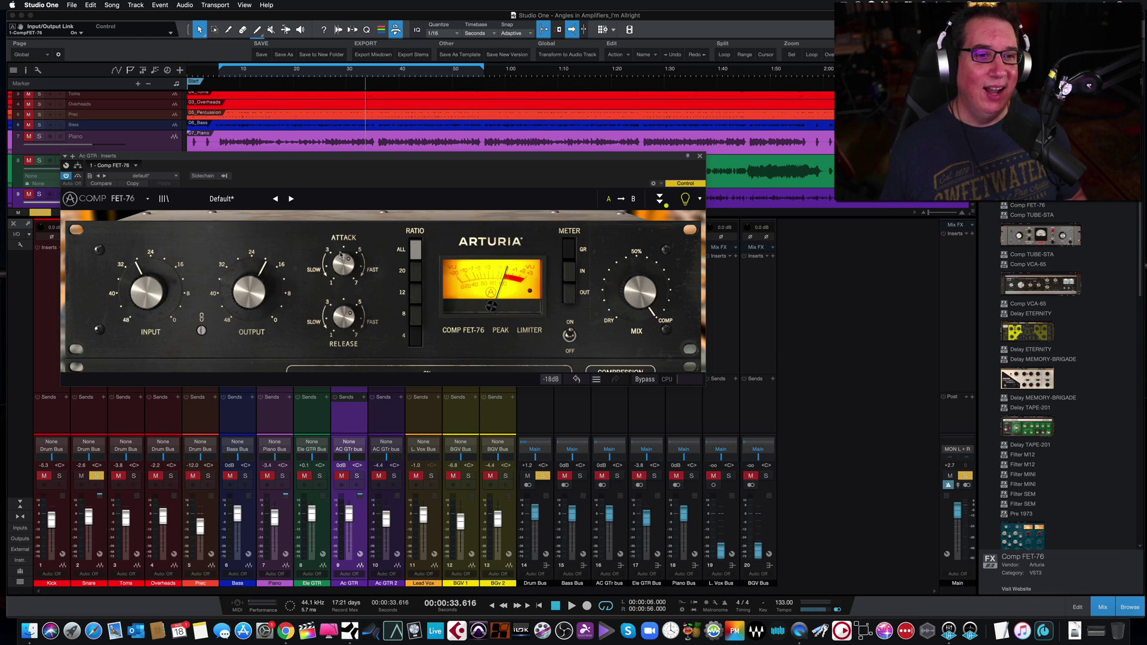
mouse_move(341, 261)
mouse_down()
mouse_move(341, 287)
mouse_move(338, 267)
mouse_up()
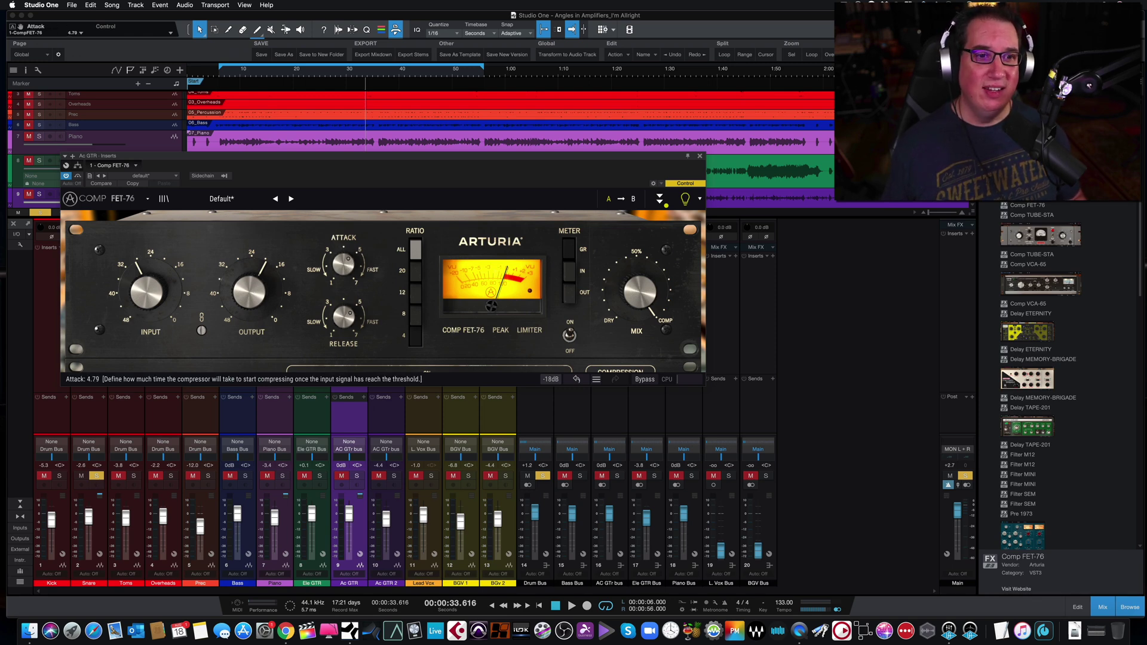
drag(334, 283, 334, 281)
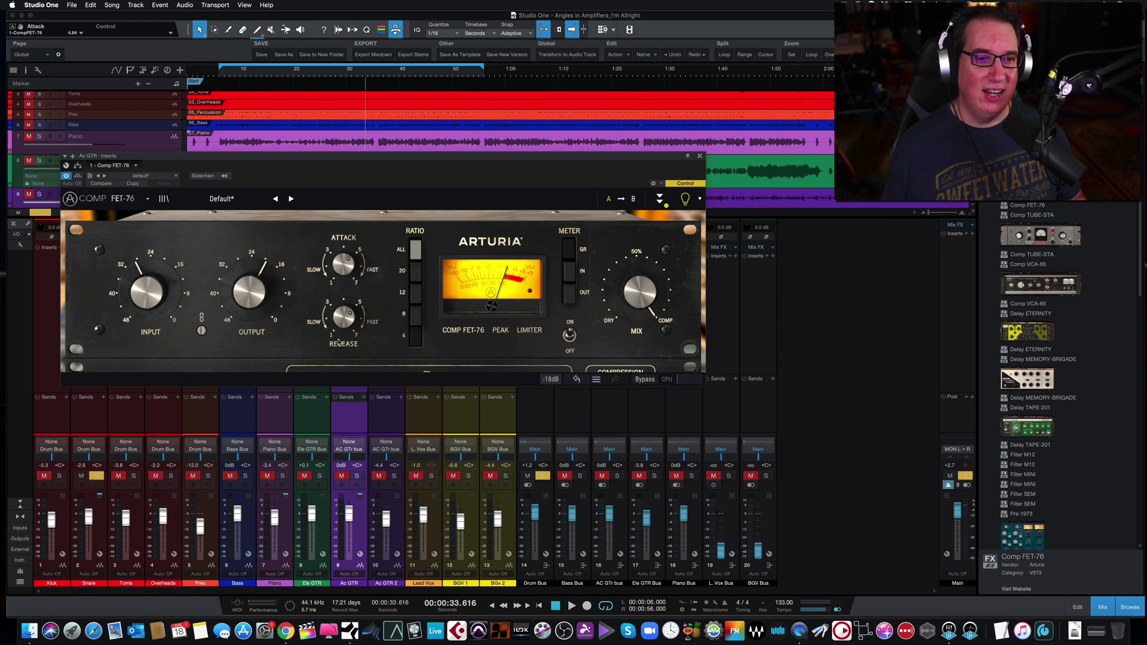
Switch the compression ratio between 4 and All, finishing on 4
click(415, 337)
click(415, 338)
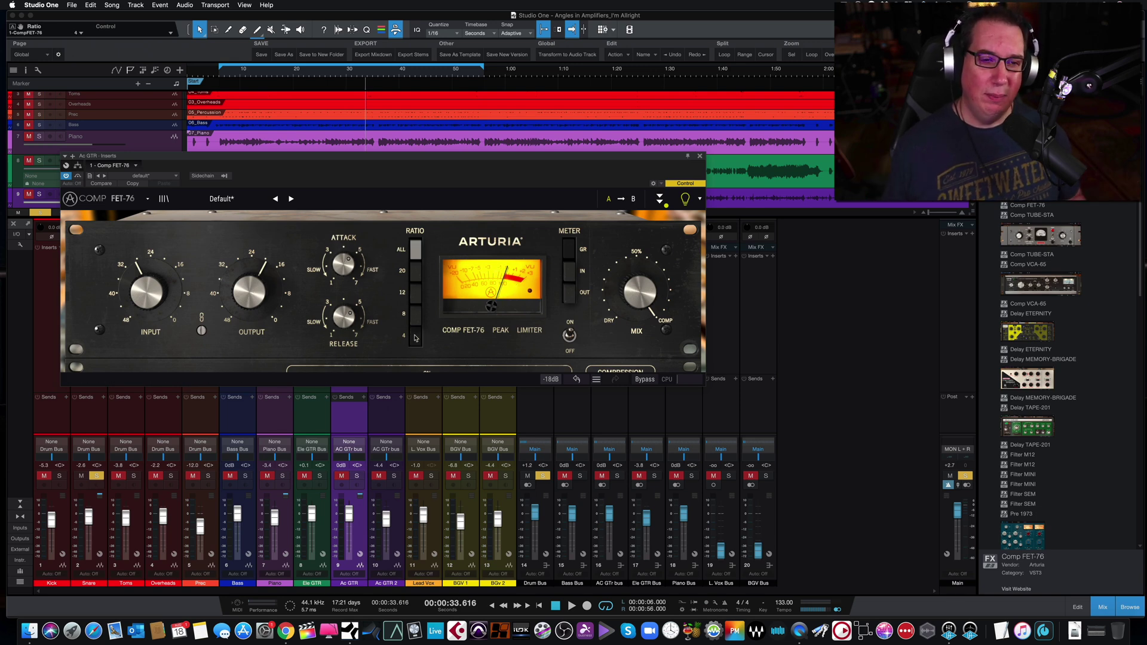
click(417, 257)
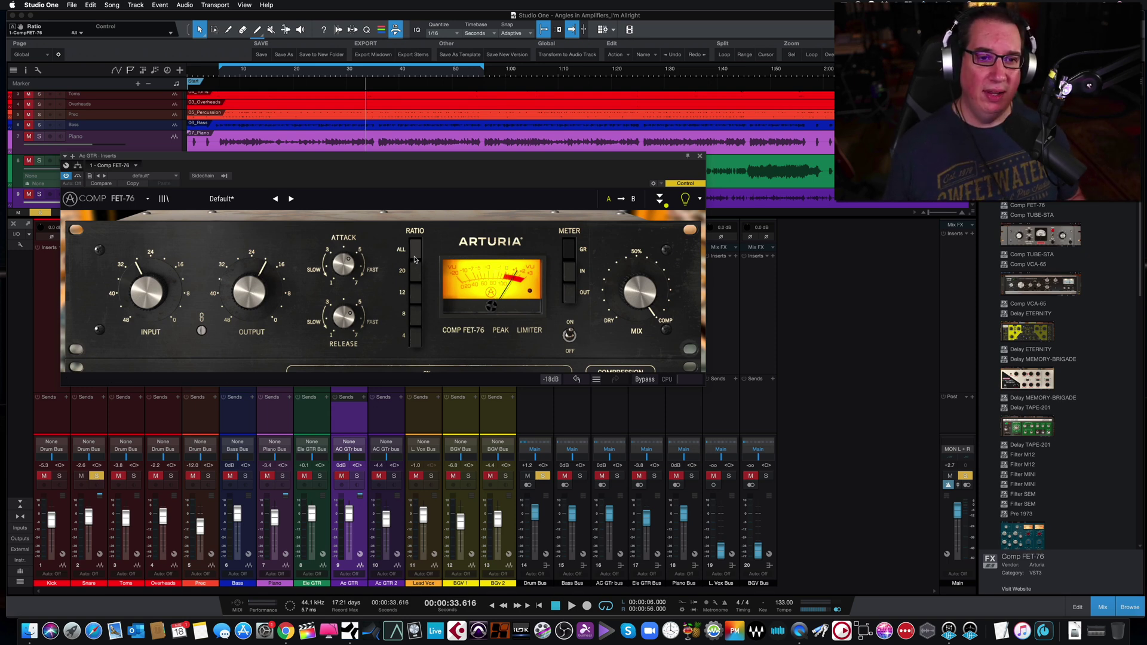
click(418, 342)
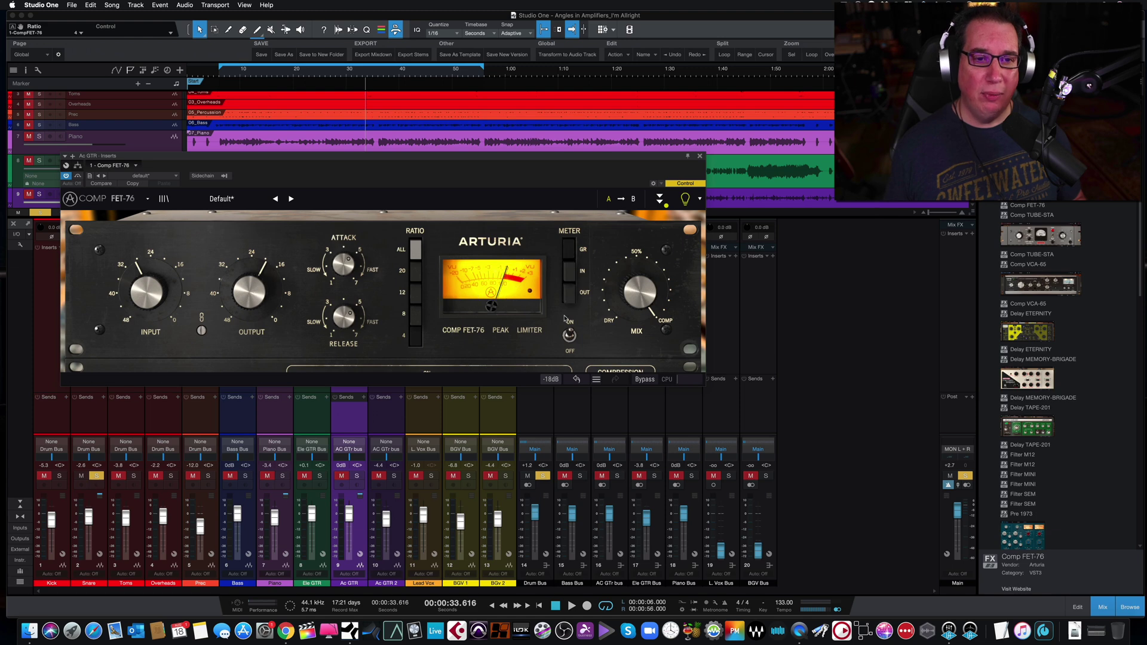
Toggle the compressor's power off and on several times, leaving it on
click(570, 337)
click(570, 337)
click(570, 337)
click(569, 335)
click(569, 336)
click(569, 336)
click(569, 337)
click(569, 337)
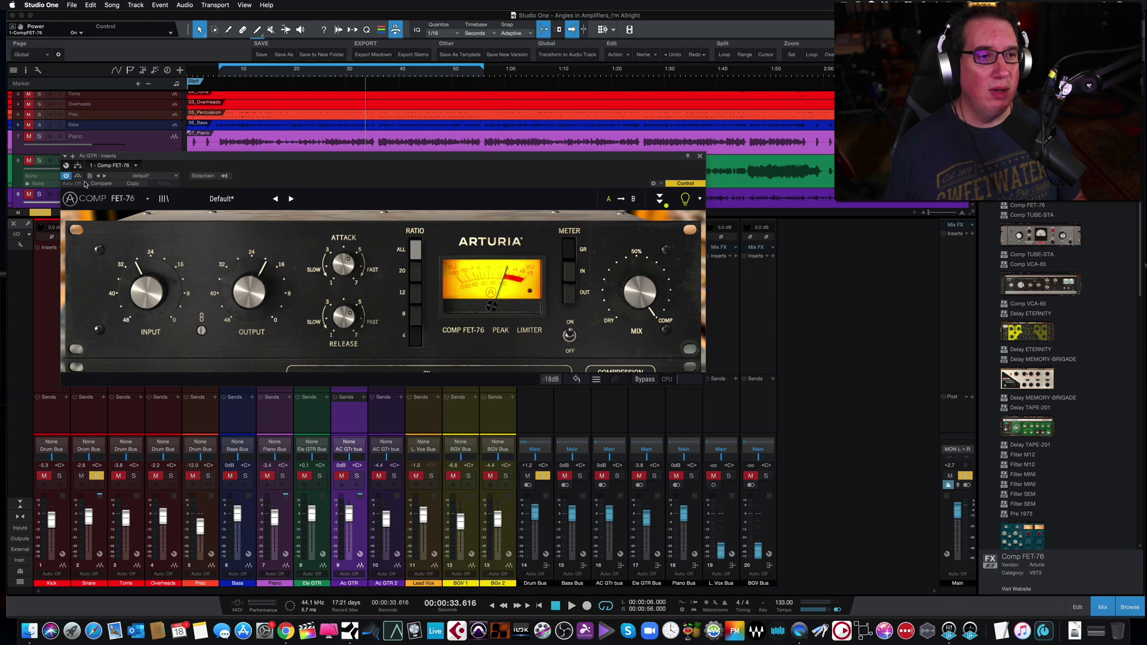
Bypass and reactivate the compressor with both the host's bypass and the plug-in's own bypass, leaving it active
click(78, 176)
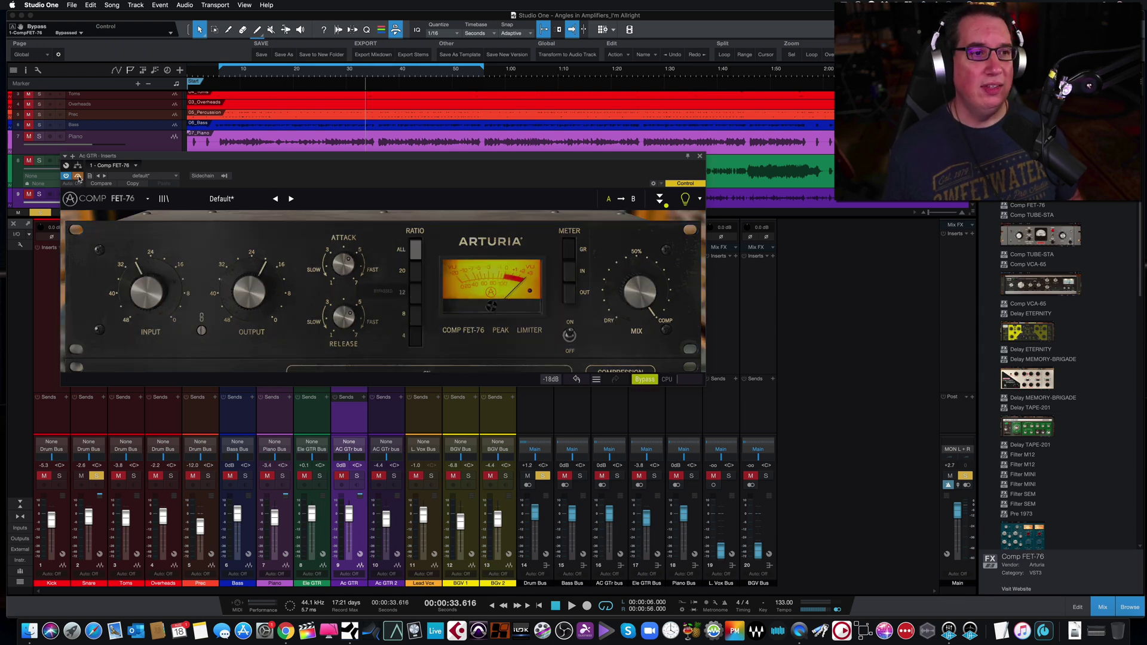
click(78, 177)
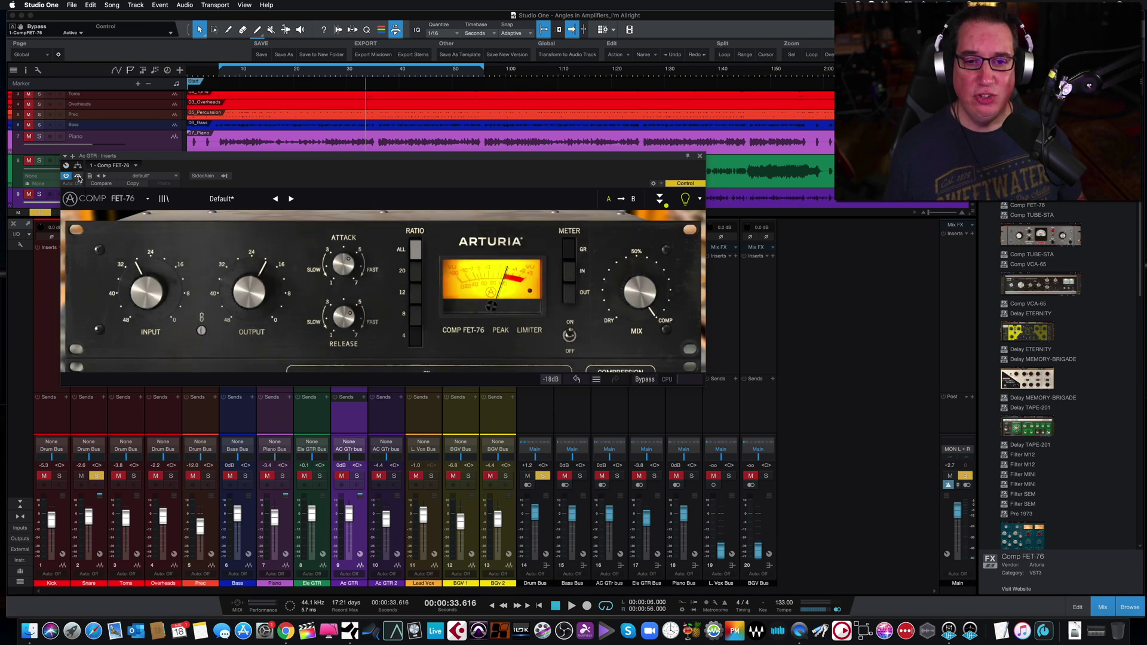
click(645, 380)
click(645, 381)
click(645, 381)
click(645, 381)
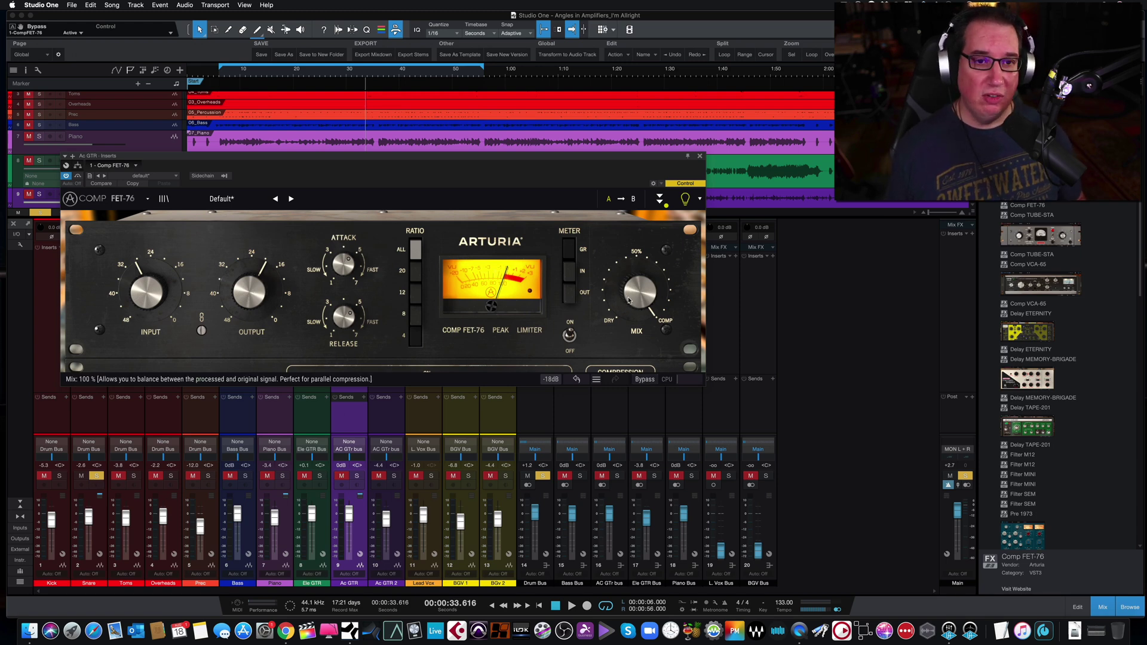
Set the compressor's Mix to about 99.6% and move the plug-in window slightly higher
mouse_move(635, 294)
mouse_down()
mouse_move(635, 370)
mouse_move(635, 294)
mouse_up()
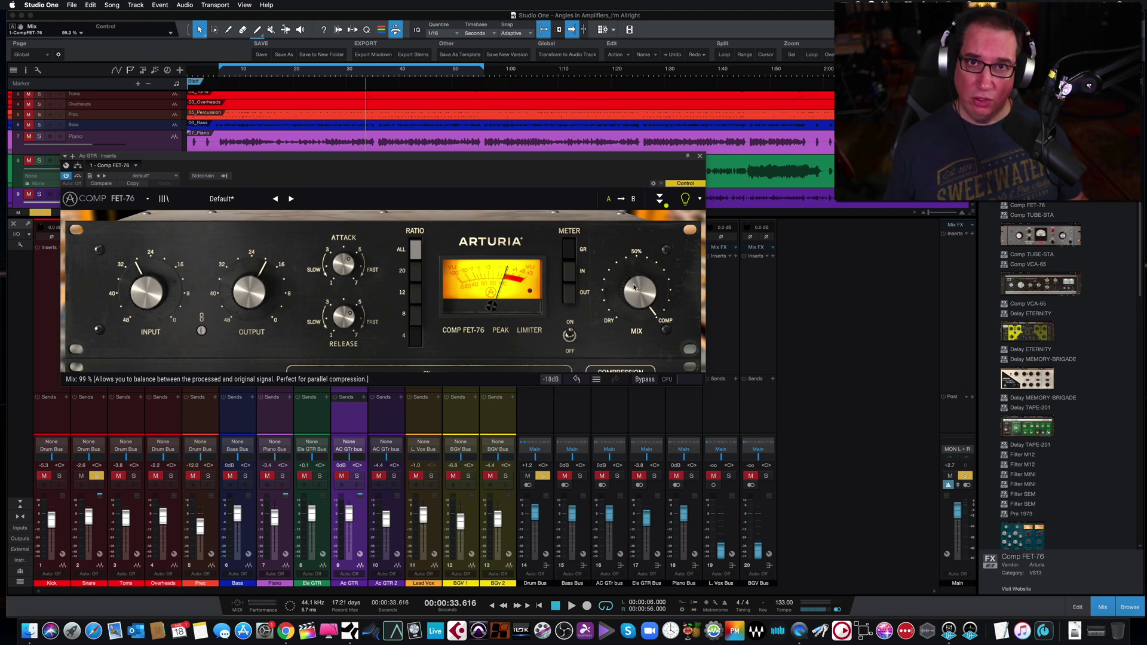
scroll(635, 288, up, 1)
drag(543, 161, 534, 145)
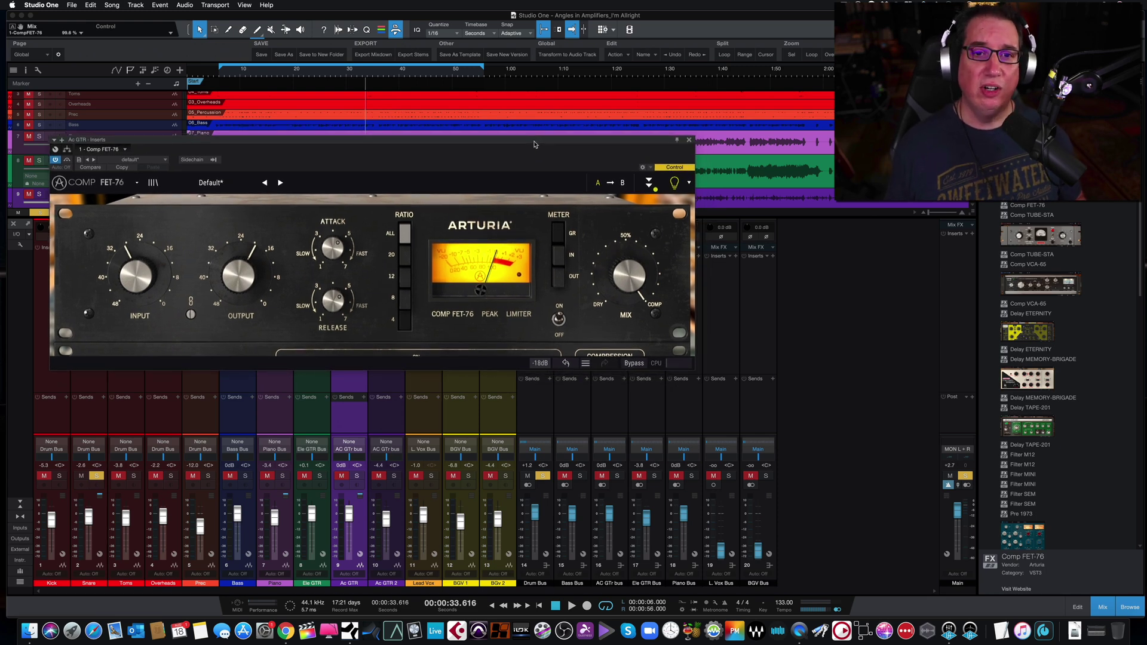
Toggle the plug-in's control description hints off and back on
click(674, 184)
click(675, 185)
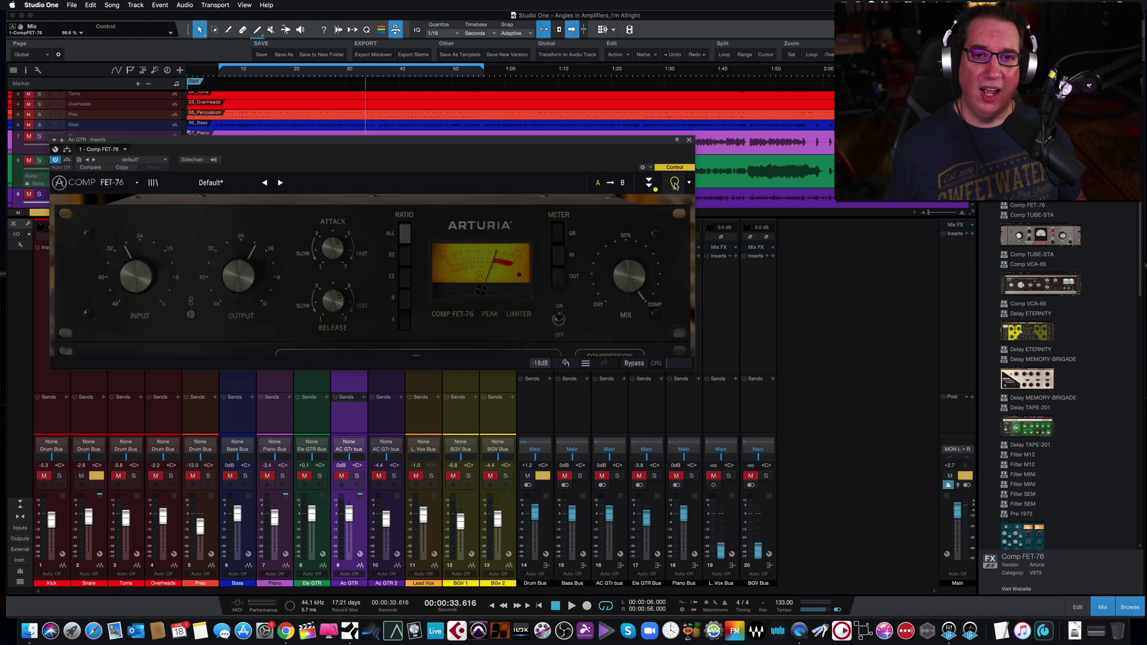
click(675, 184)
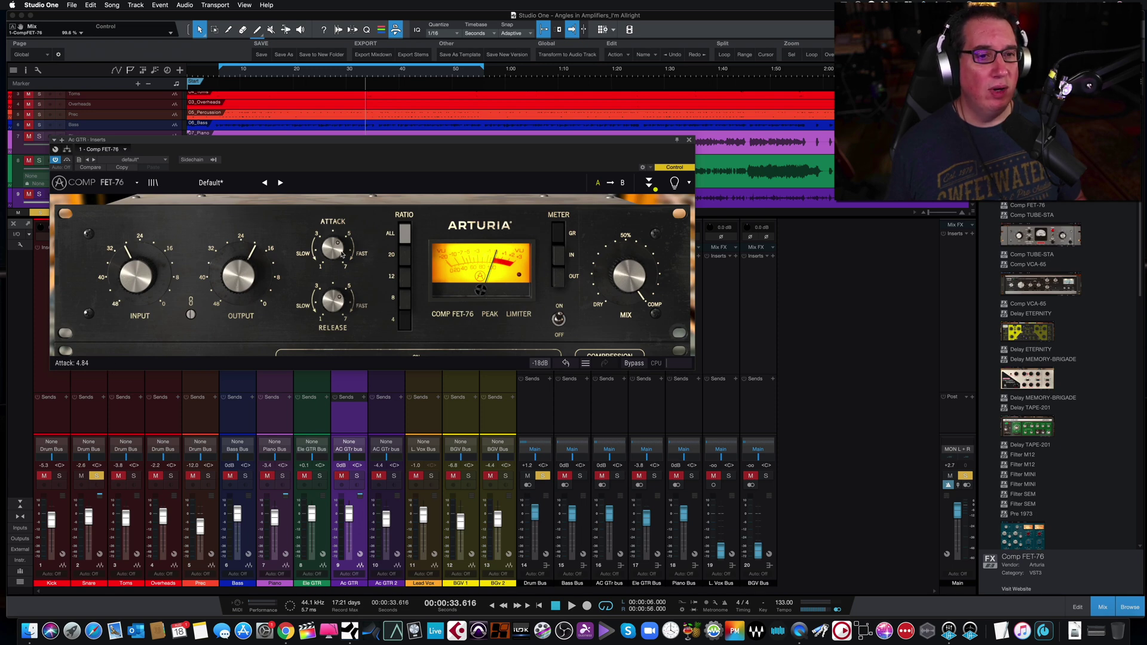
click(675, 182)
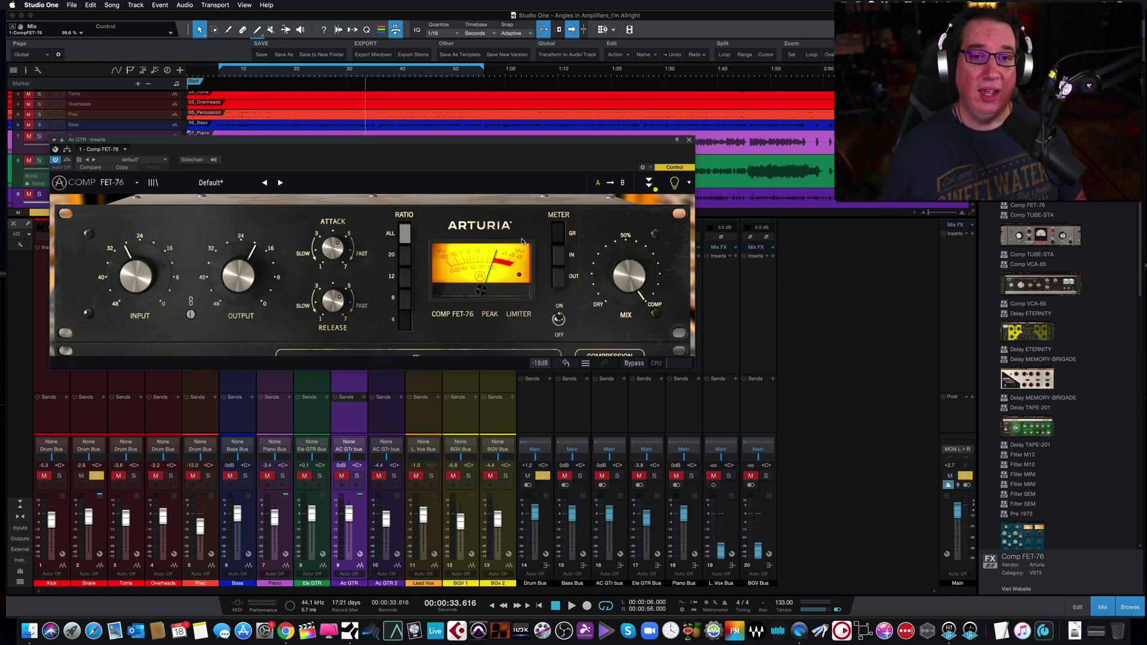
Expand the Comp FET-76 to its Advanced sidechain control view and move the window up slightly
click(648, 187)
drag(387, 139, 385, 130)
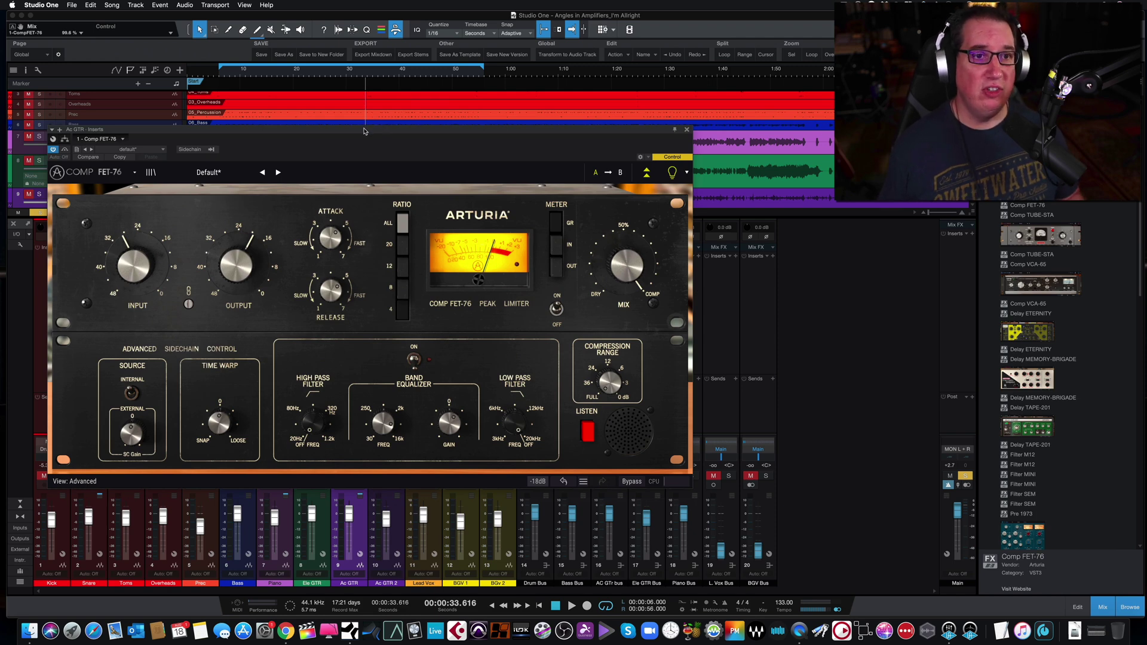
Demonstrate the sidechain EQ by toggling it, sweeping the high-pass frequency up and back to off, and trying the band equalizer frequency
drag(365, 131, 365, 130)
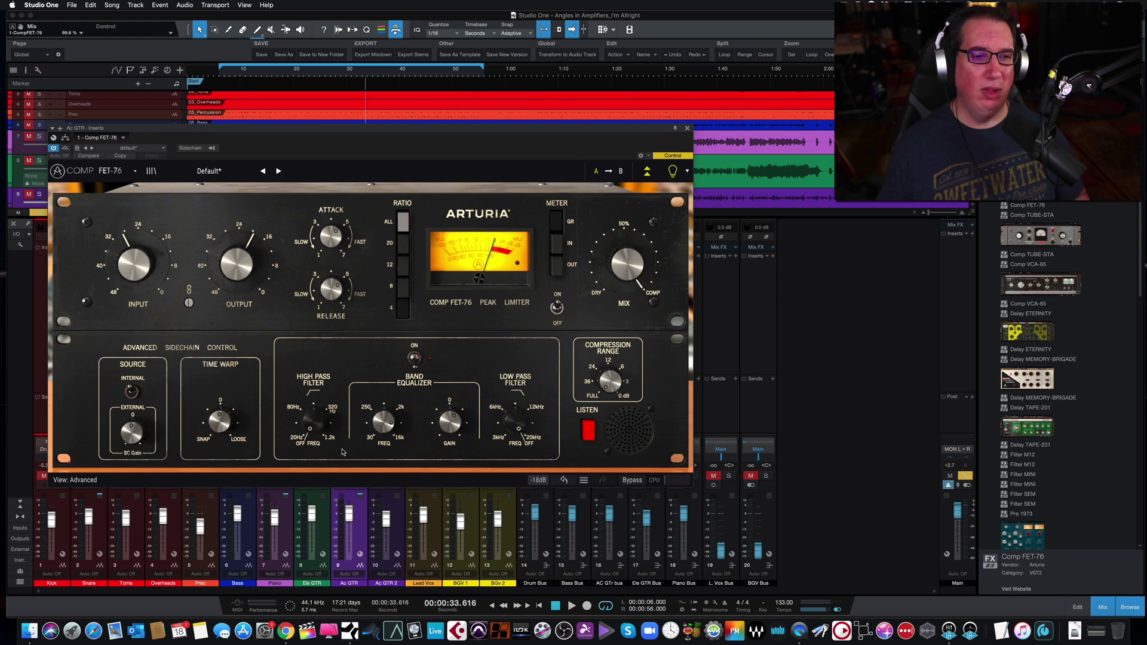
click(414, 358)
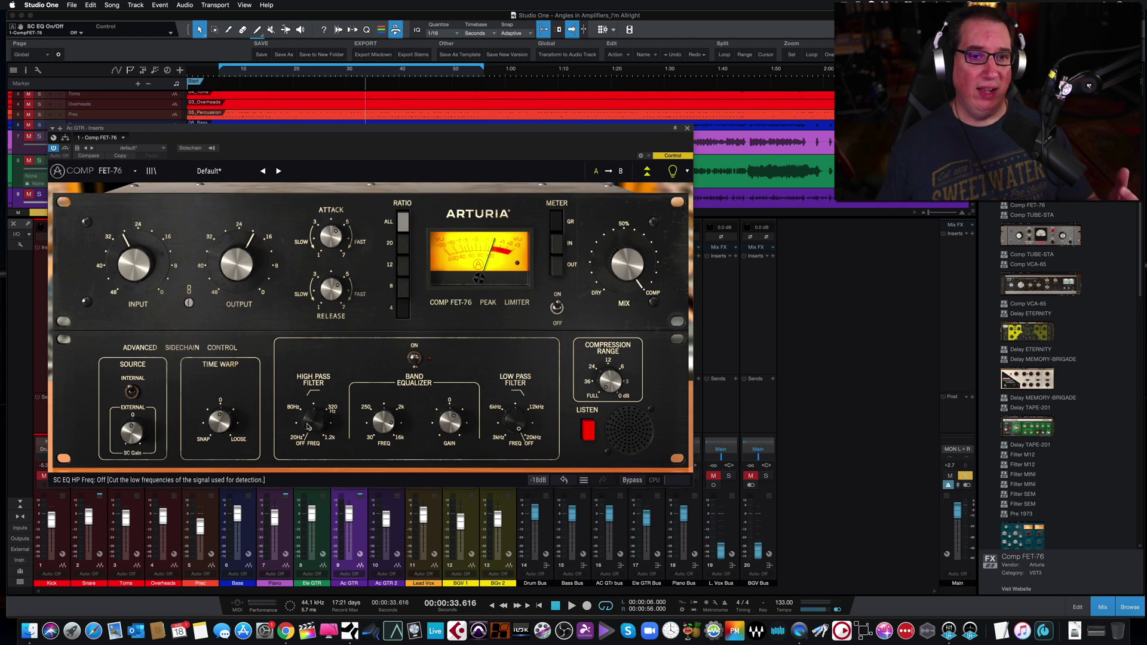
mouse_move(307, 426)
mouse_down()
mouse_move(308, 409)
mouse_move(312, 422)
mouse_up()
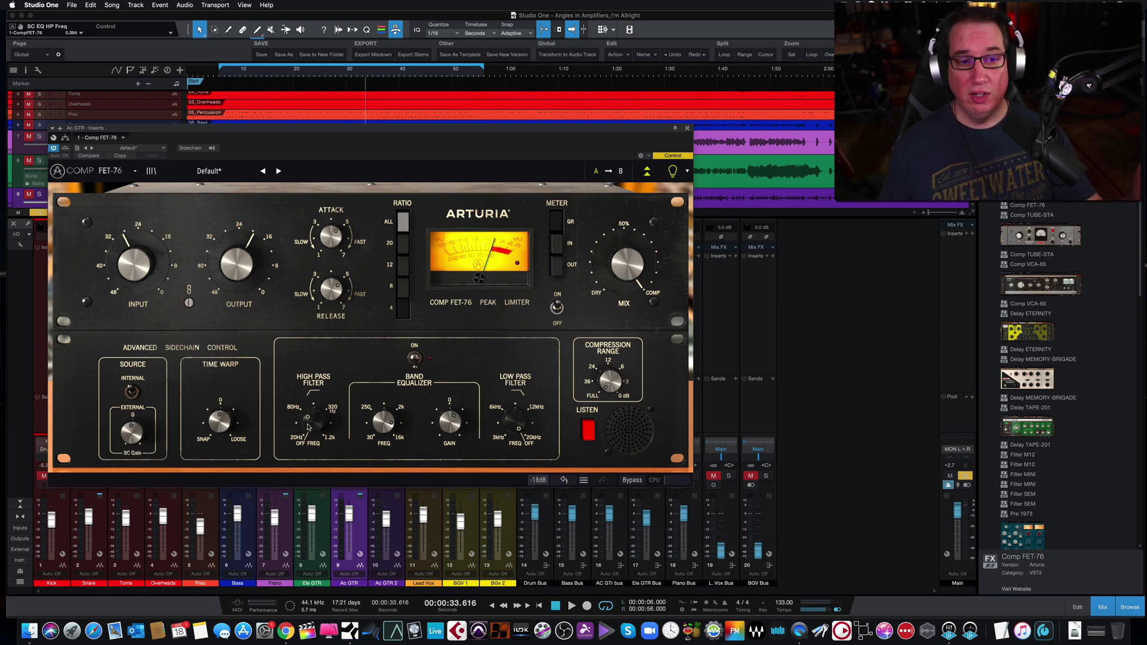
drag(312, 421, 311, 433)
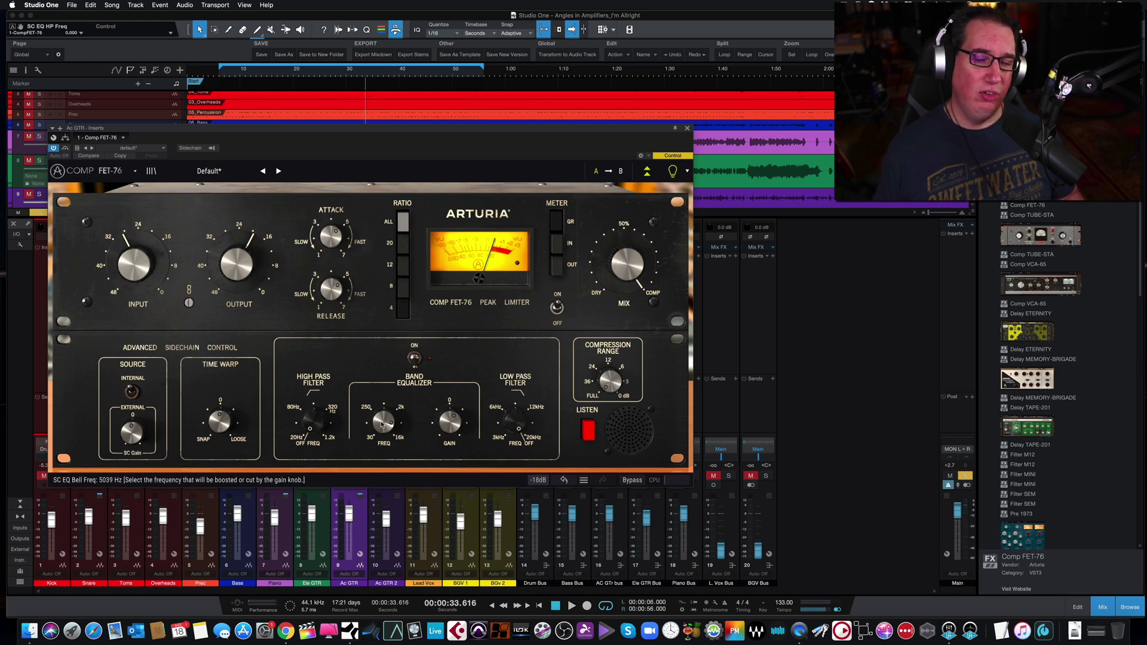
drag(382, 424, 382, 436)
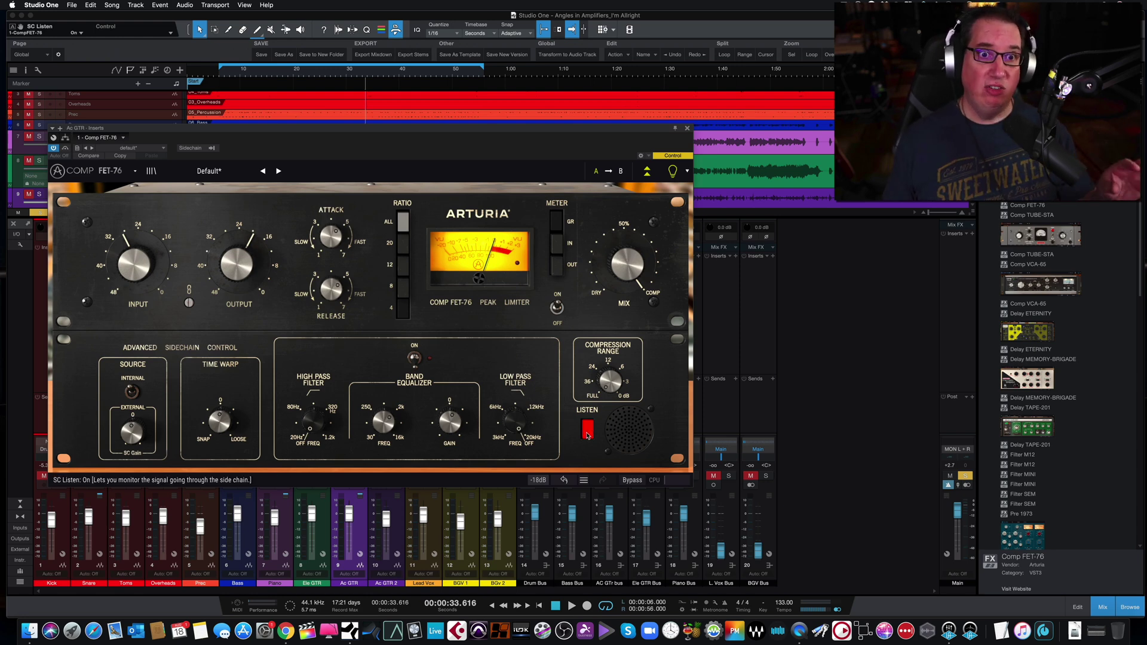
Turn off sidechain Listen, sweep the Compression Range up and back to 0.000, and move the plug-in window up slightly
click(586, 431)
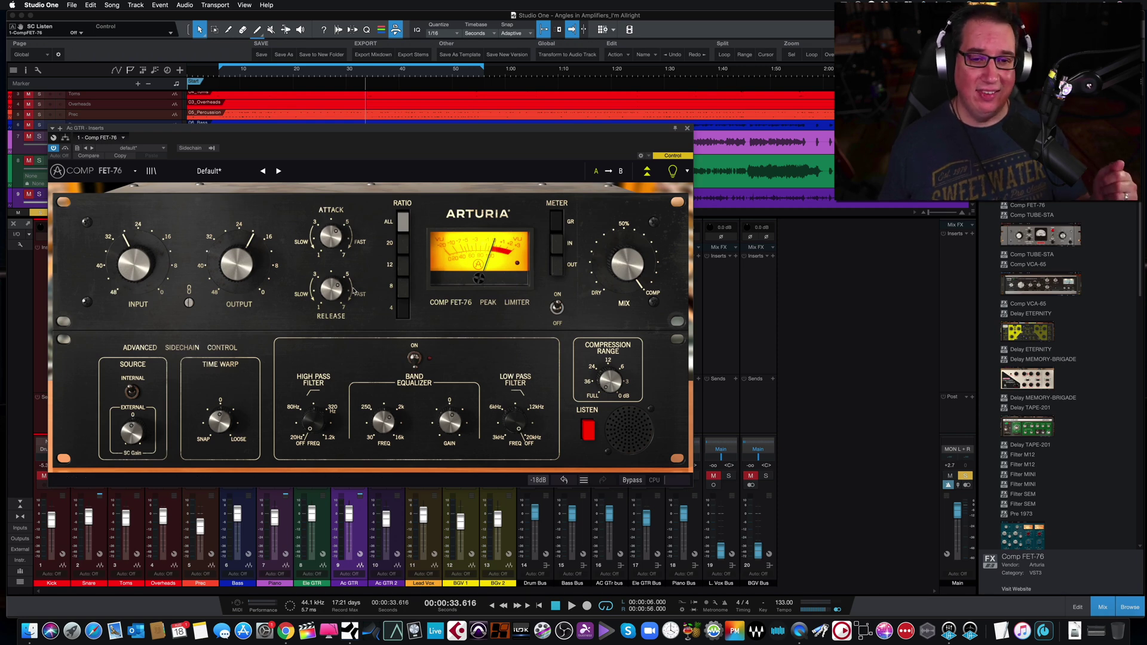
drag(610, 380, 610, 371)
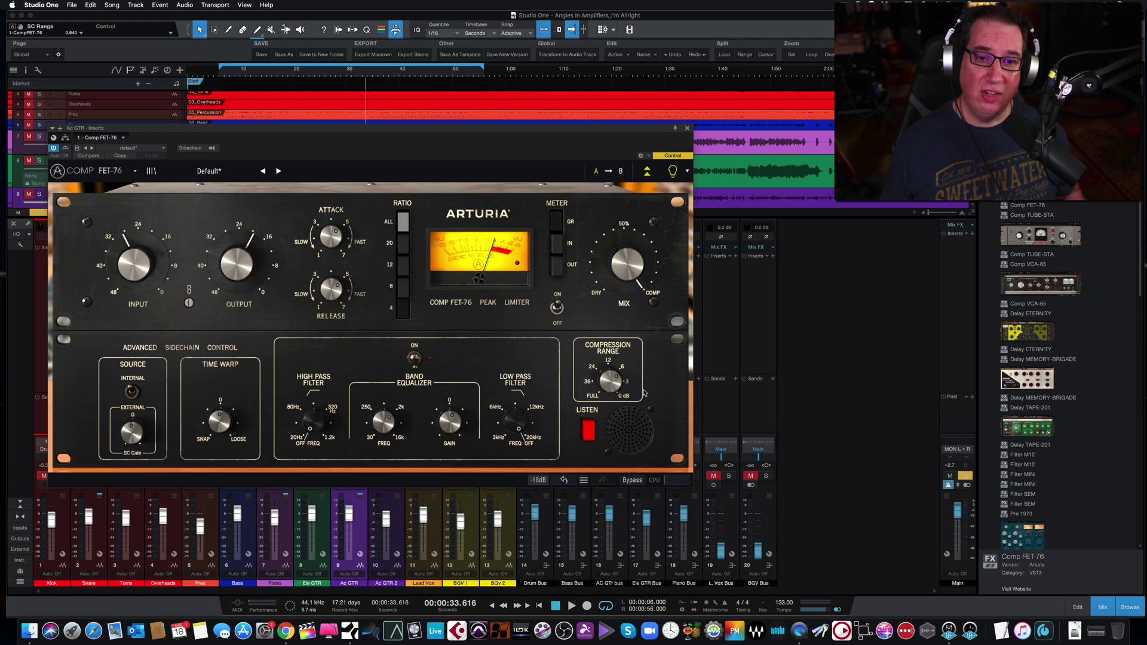
drag(597, 381, 597, 387)
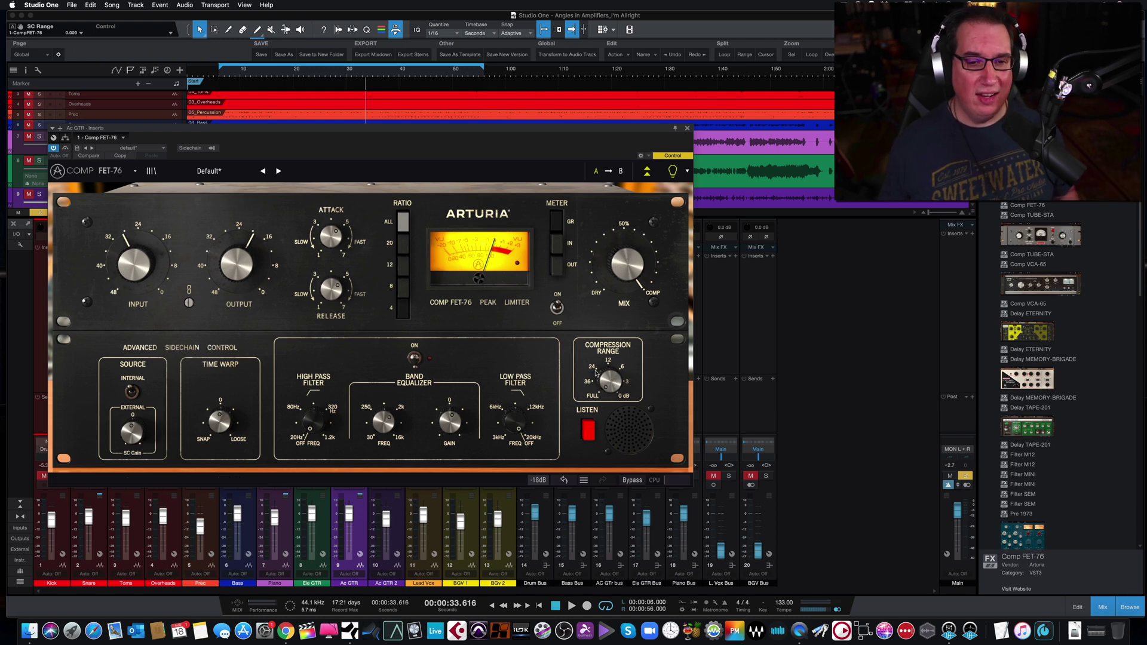
drag(374, 132, 374, 127)
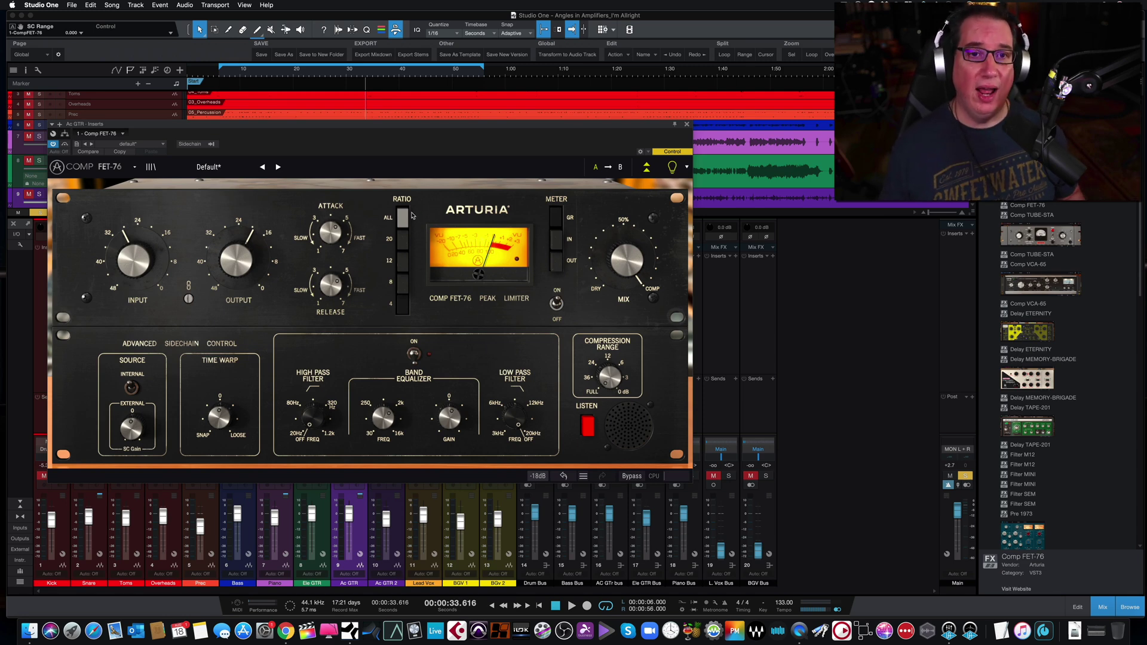
Close the compressor window, solo the Ac GTR track, and mute the Snare track so its solo is released
click(686, 125)
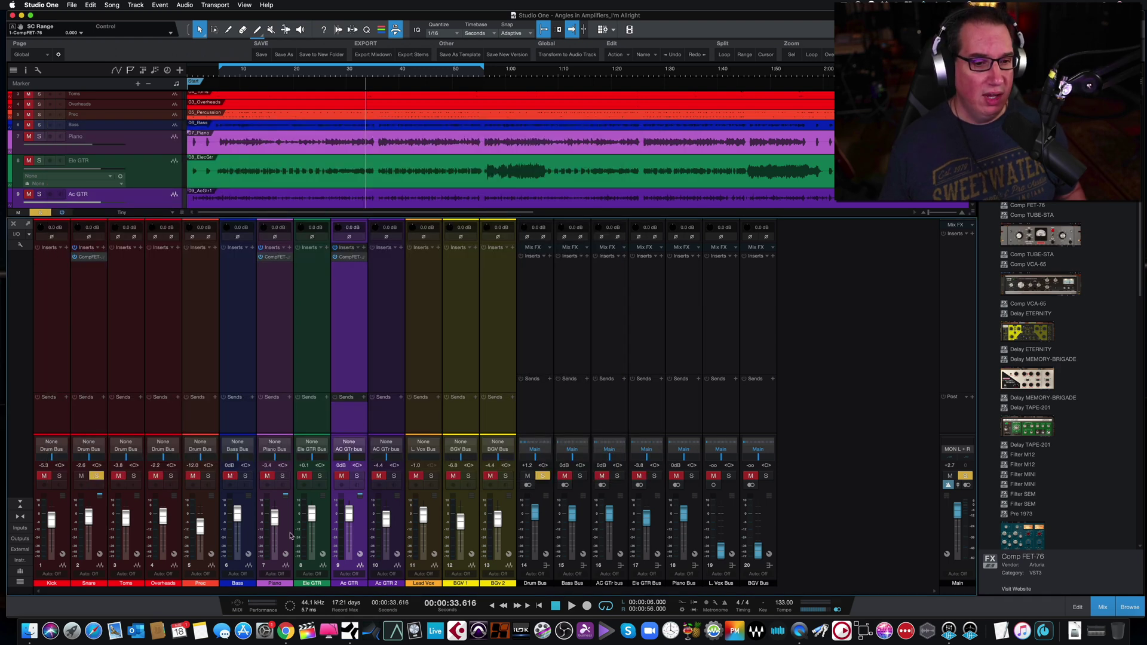
click(357, 477)
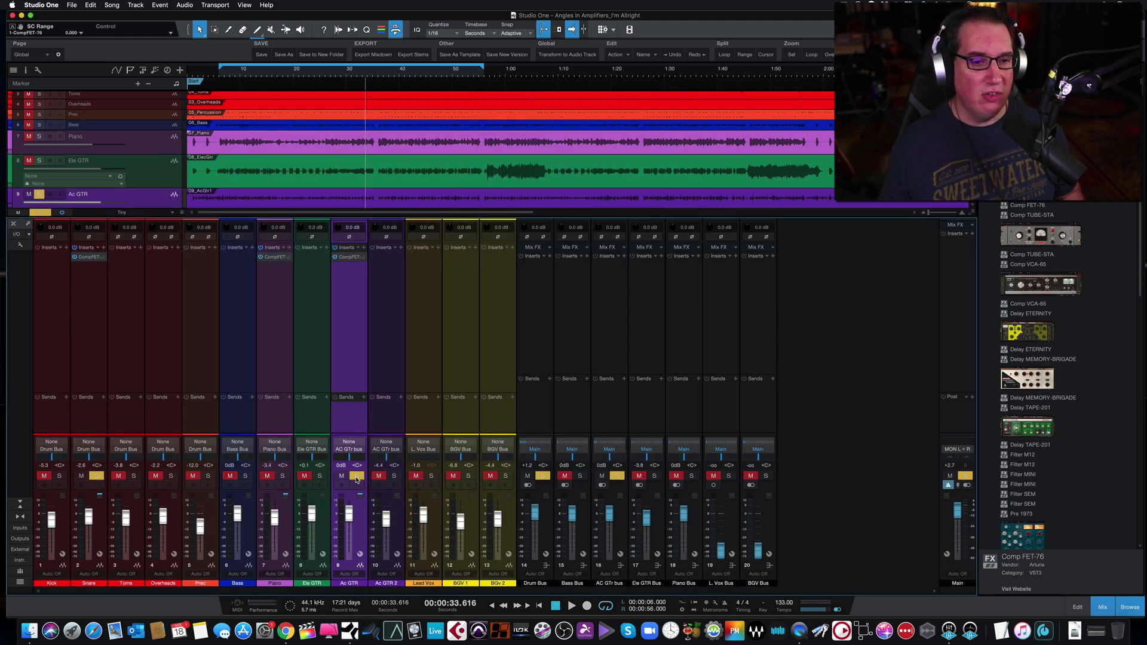
click(82, 476)
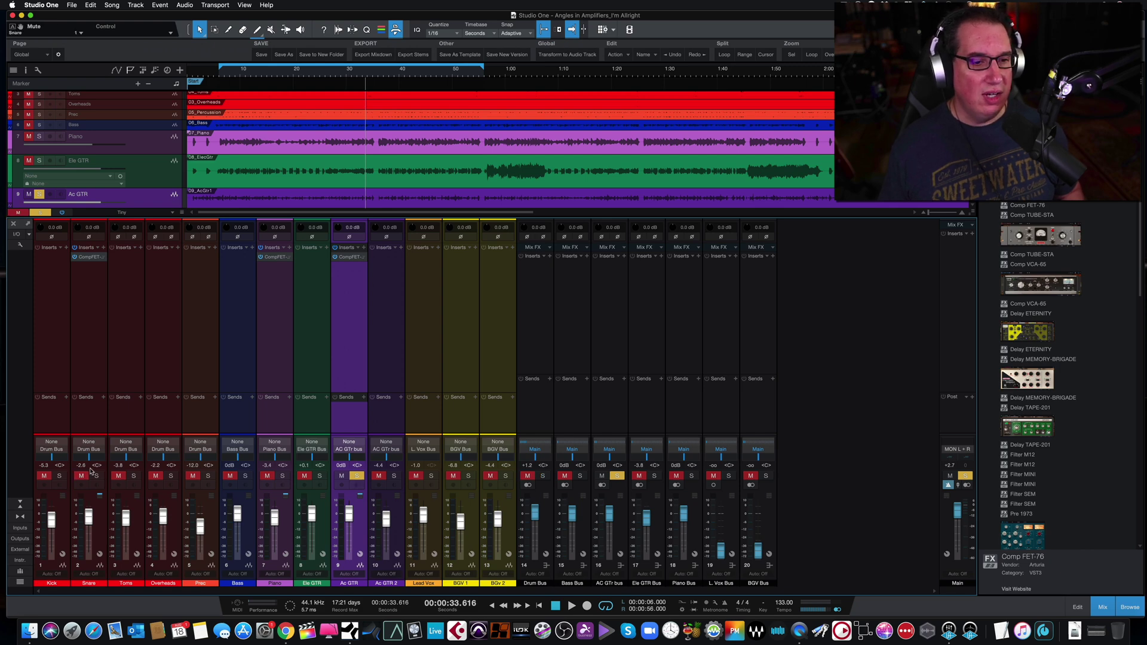
Reopen the Ac GTR track's Comp FET-76 lower on the screen and compare the guitar bypassed and compressed during playback
click(348, 257)
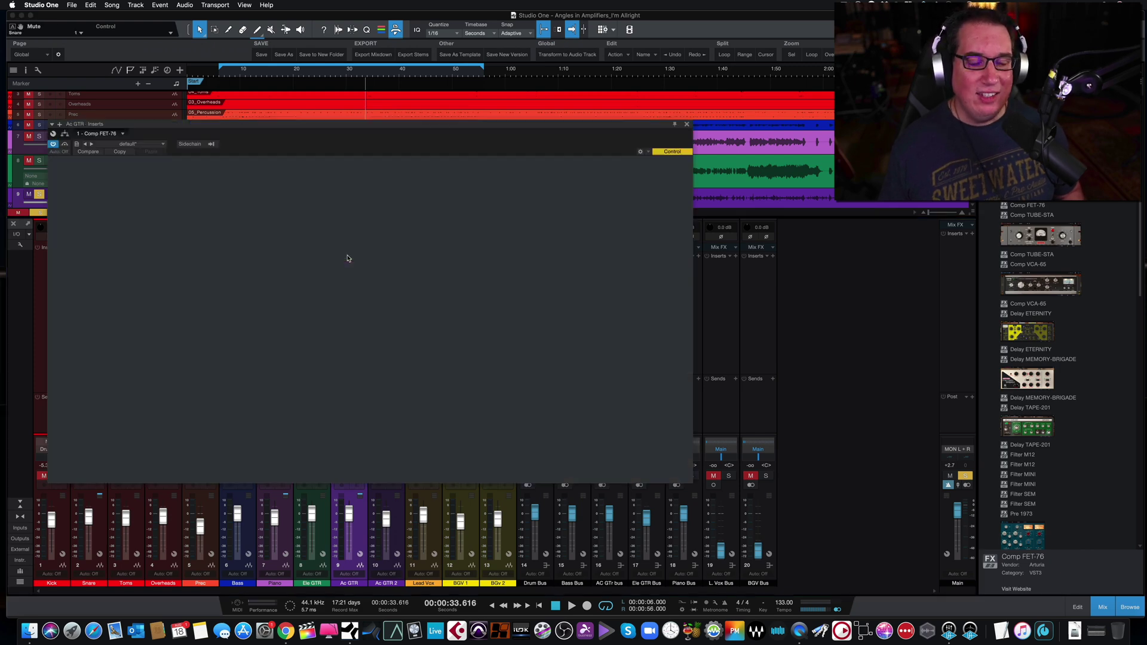
drag(357, 129, 352, 163)
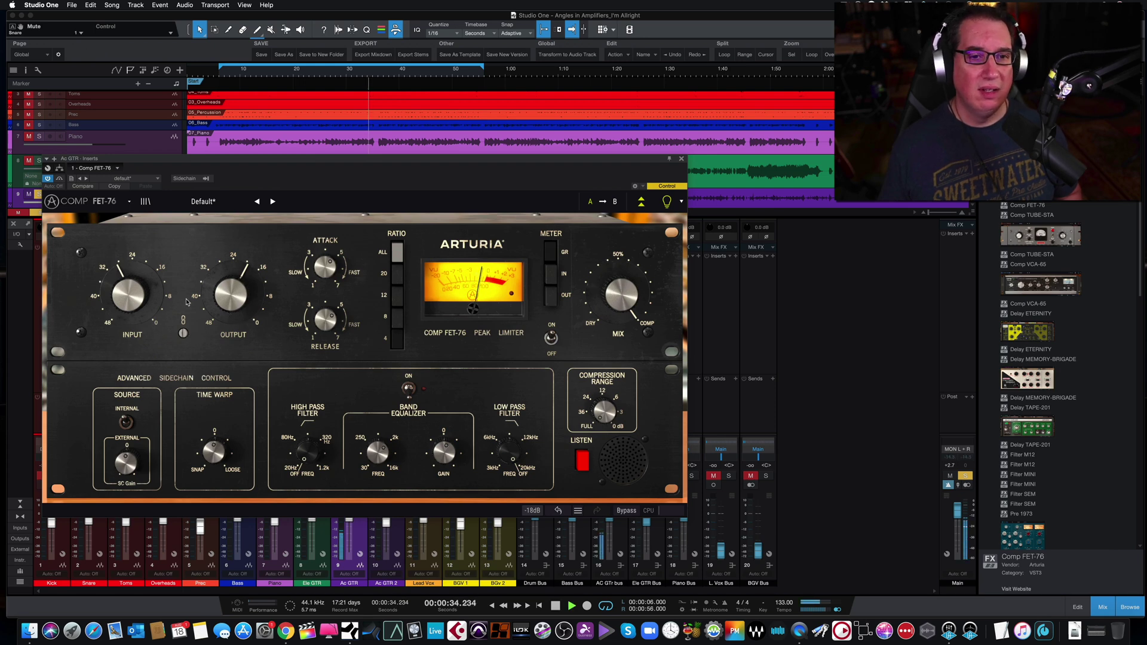
click(60, 178)
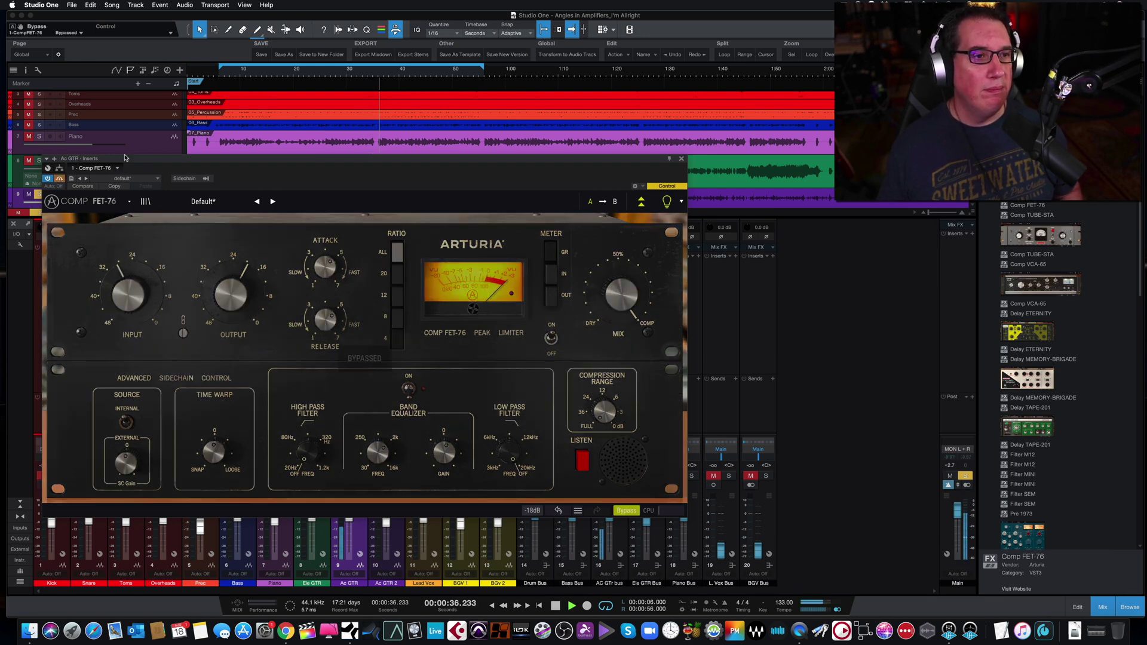
drag(315, 165, 322, 169)
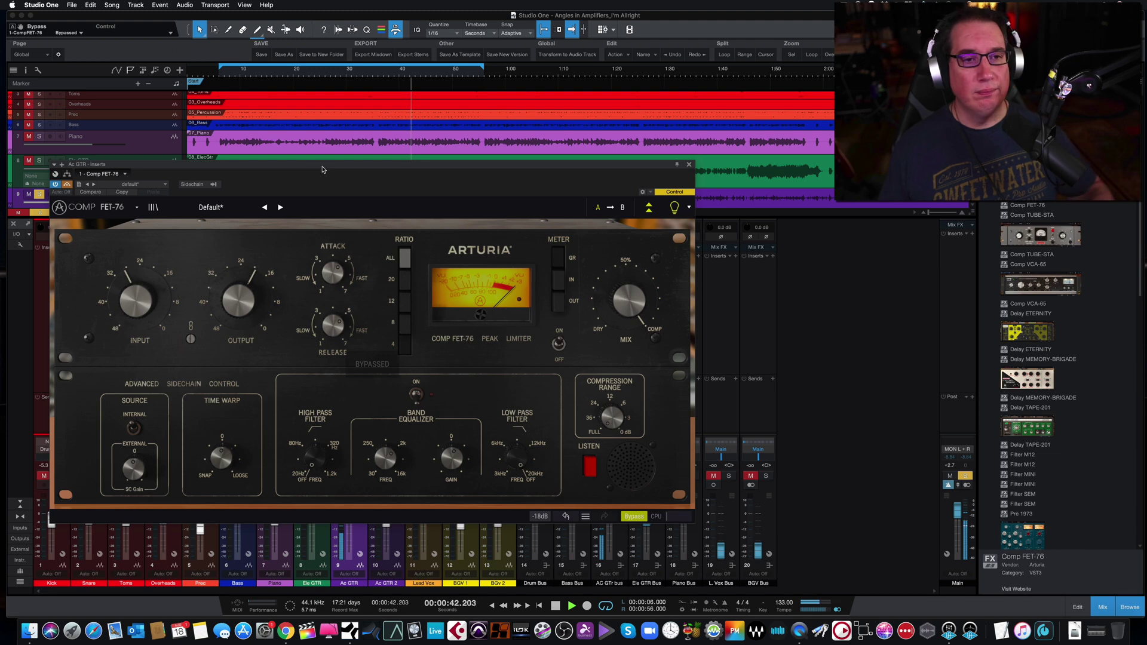
click(67, 185)
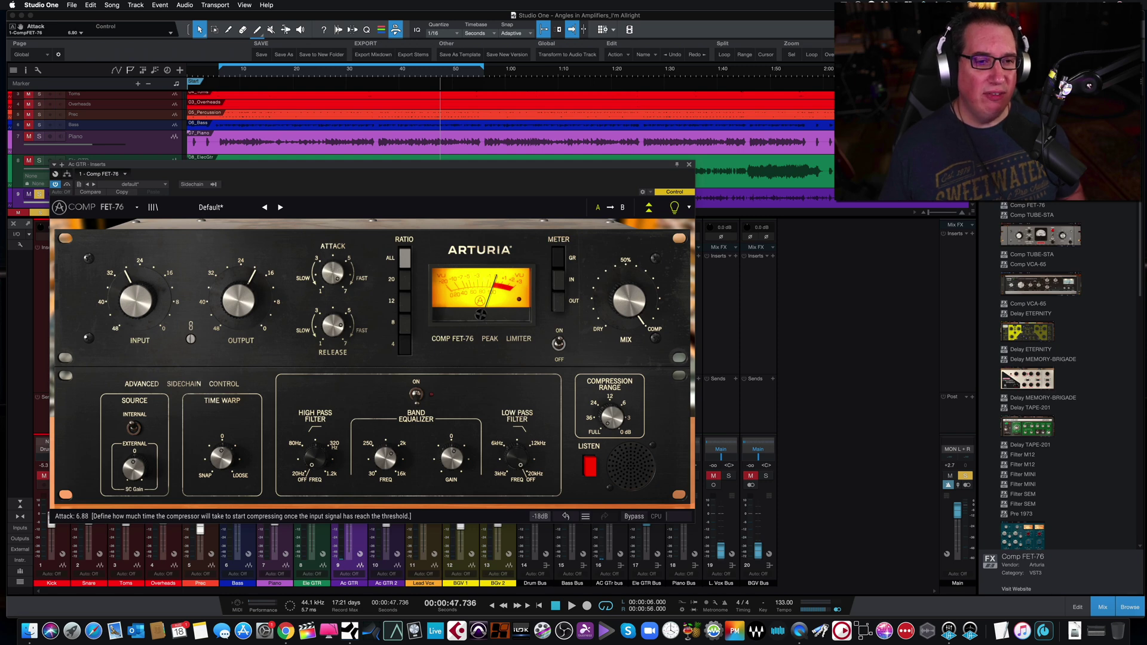
Slow the compressor's Attack slightly and set the Input Gain to about -23.6 dB
drag(332, 270, 332, 268)
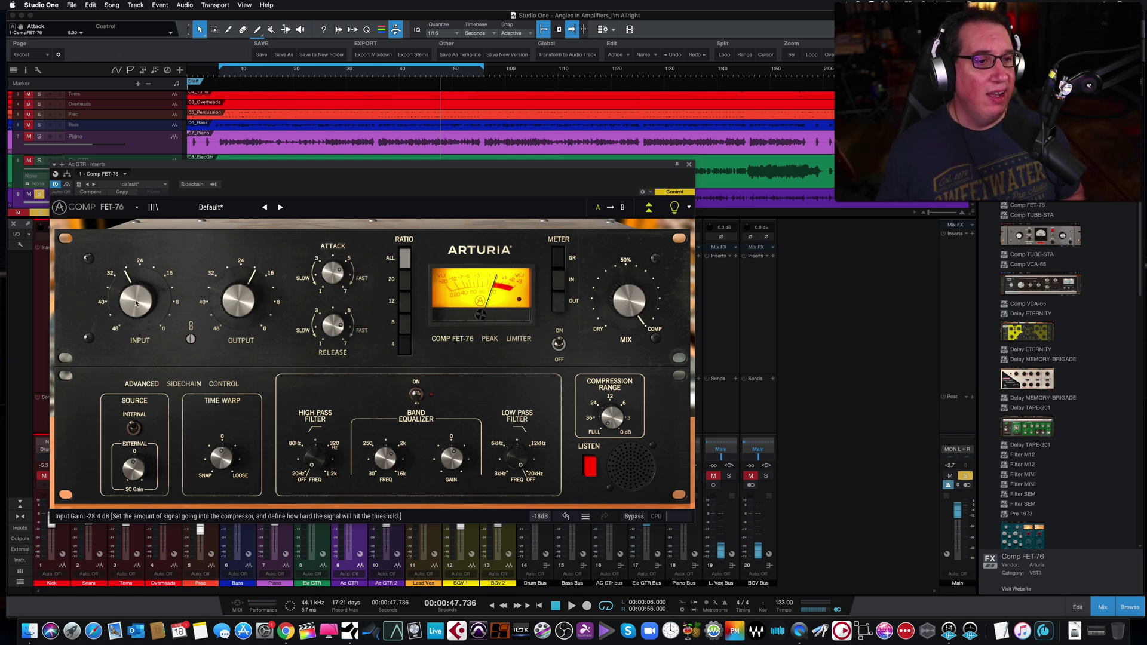
drag(136, 301, 136, 323)
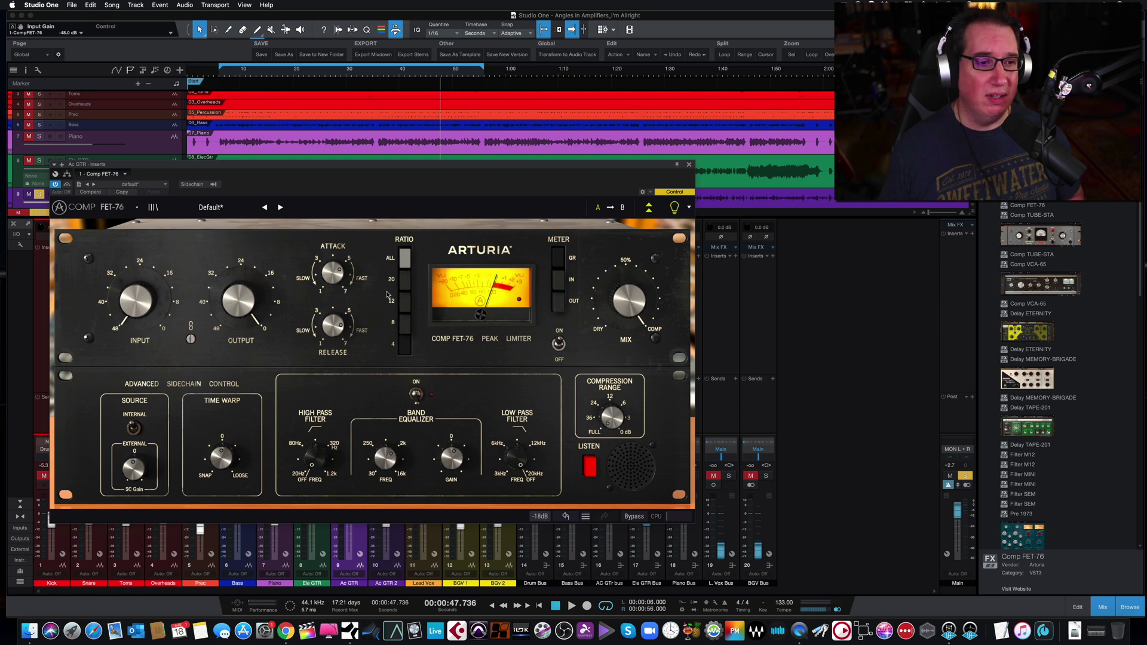
mouse_move(137, 301)
mouse_down()
mouse_move(136, 268)
mouse_move(129, 310)
mouse_up()
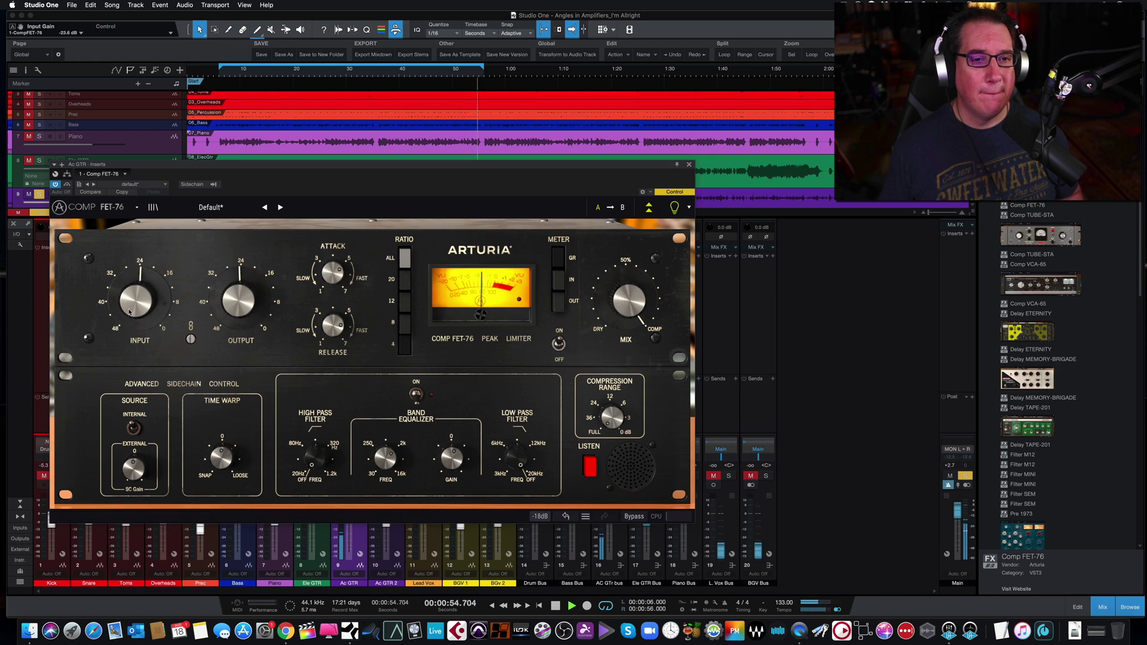
Alternate the compressor between bypassed and active during playback to compare the new input setting, leaving it bypassed
click(66, 186)
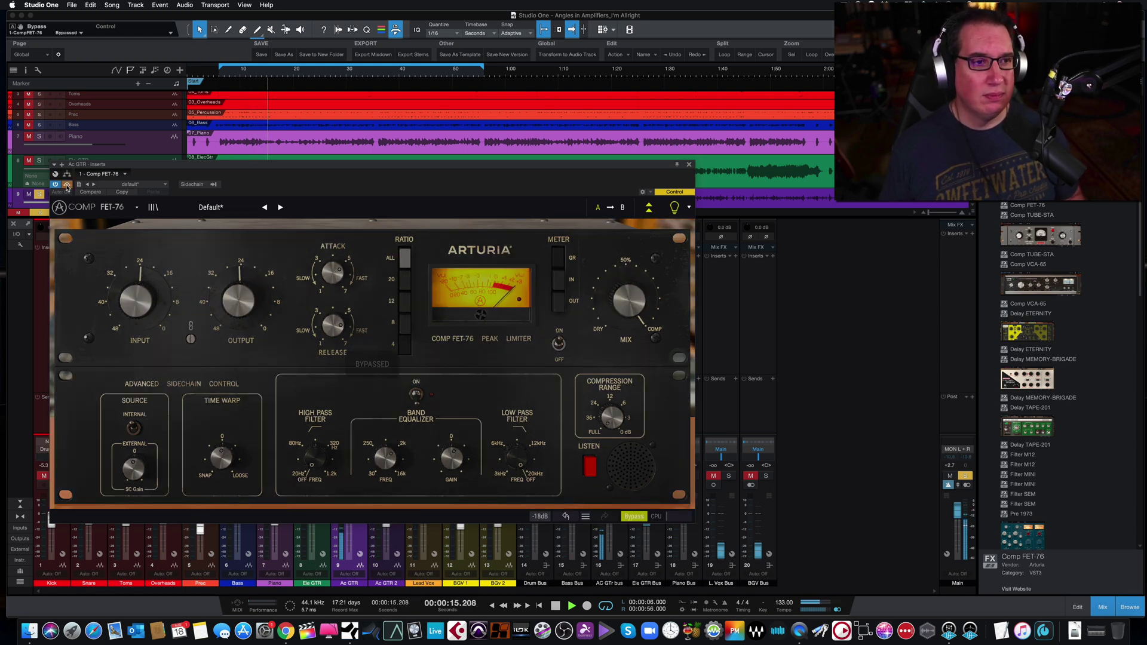
click(66, 186)
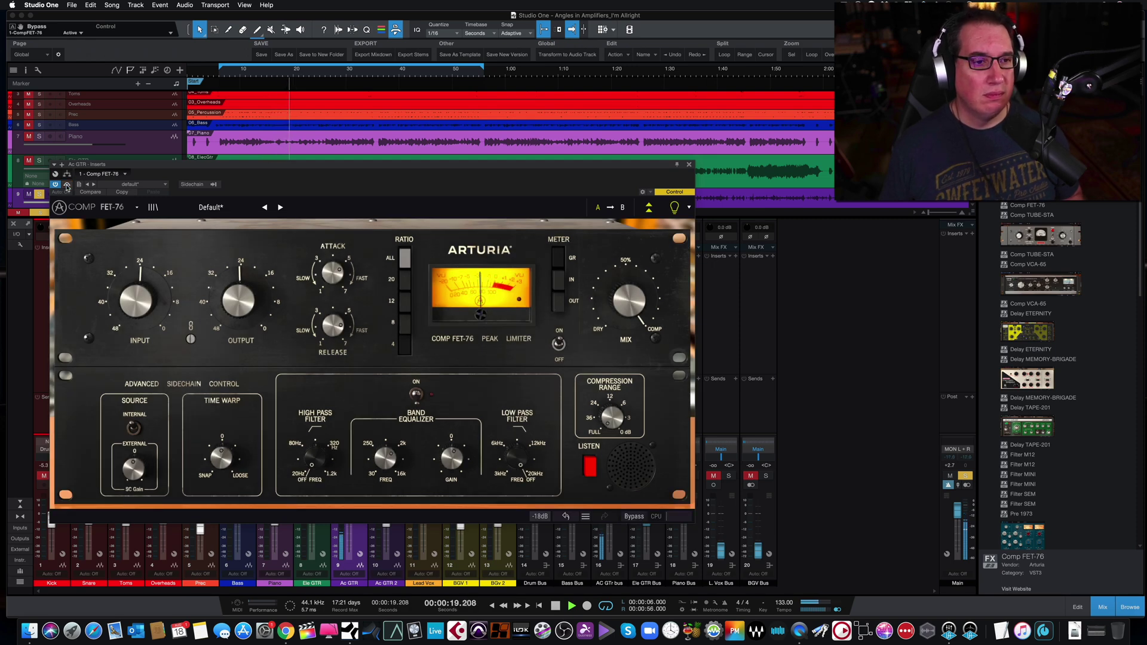
click(67, 186)
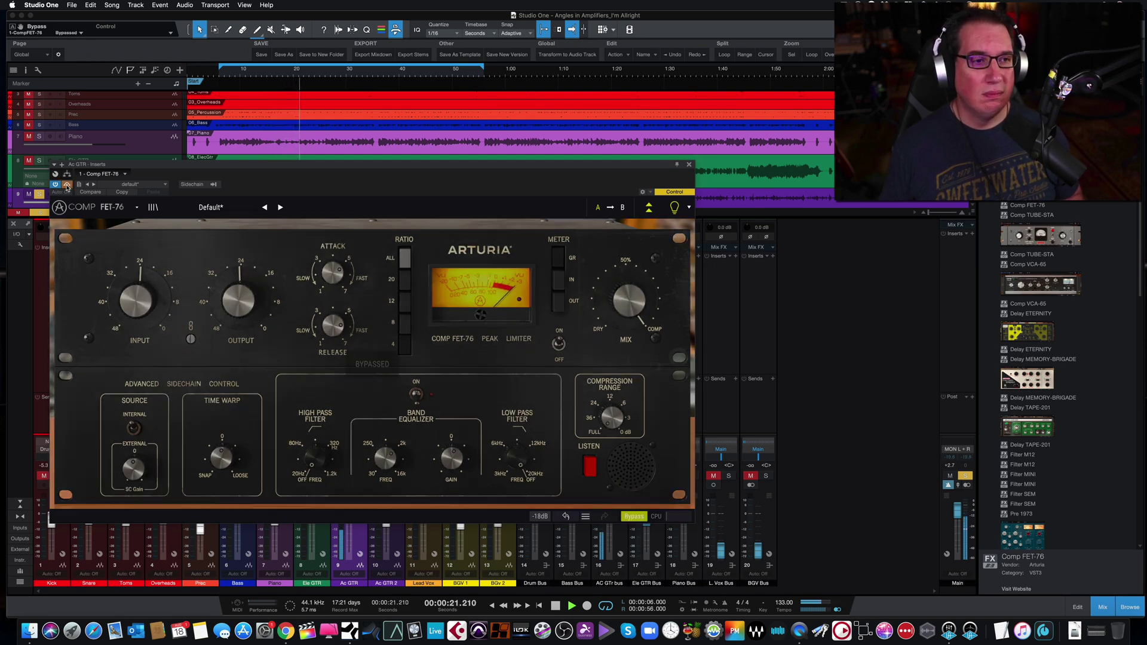
click(66, 186)
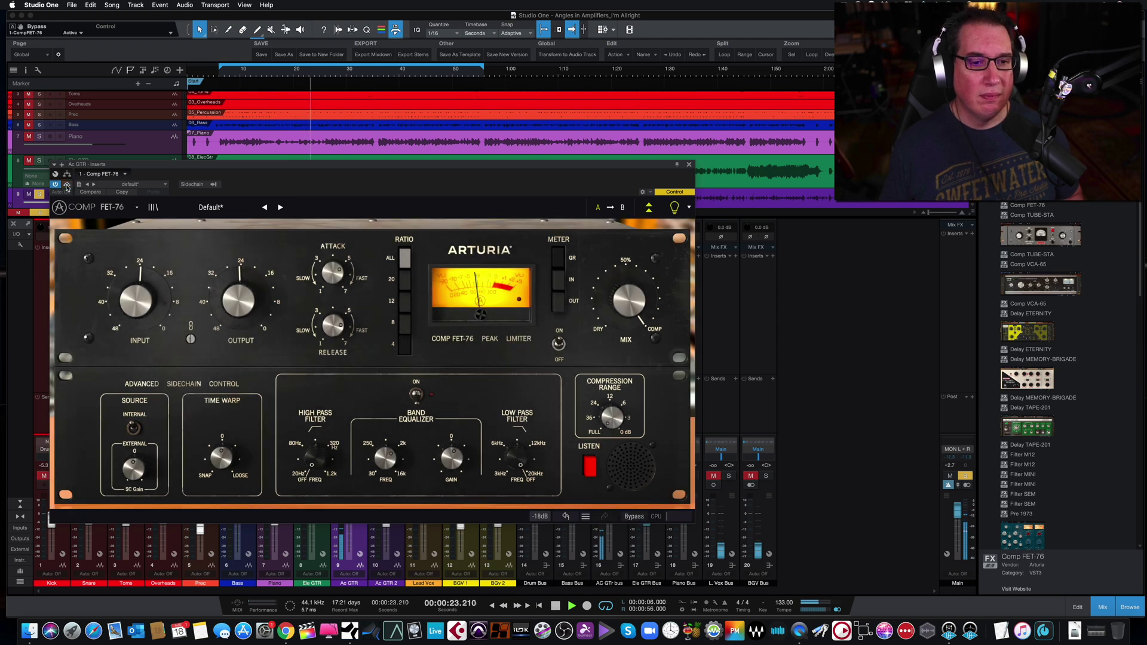
click(66, 186)
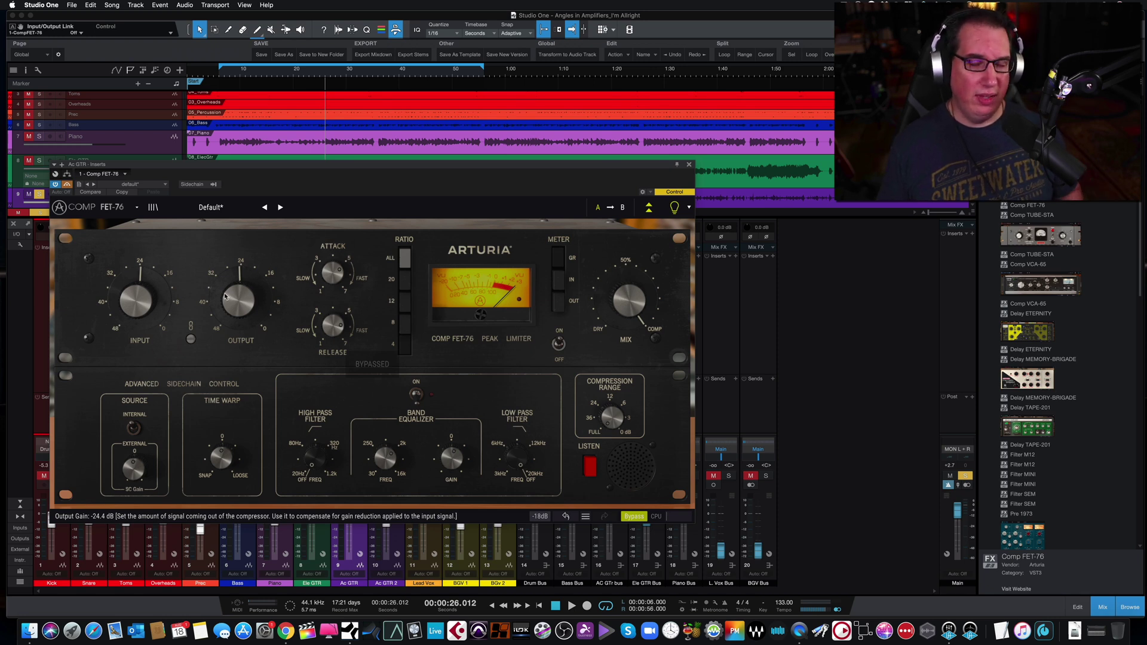
Resume playback, reactivate the compressor, and raise the Output Gain to -22.5 dB
key(space)
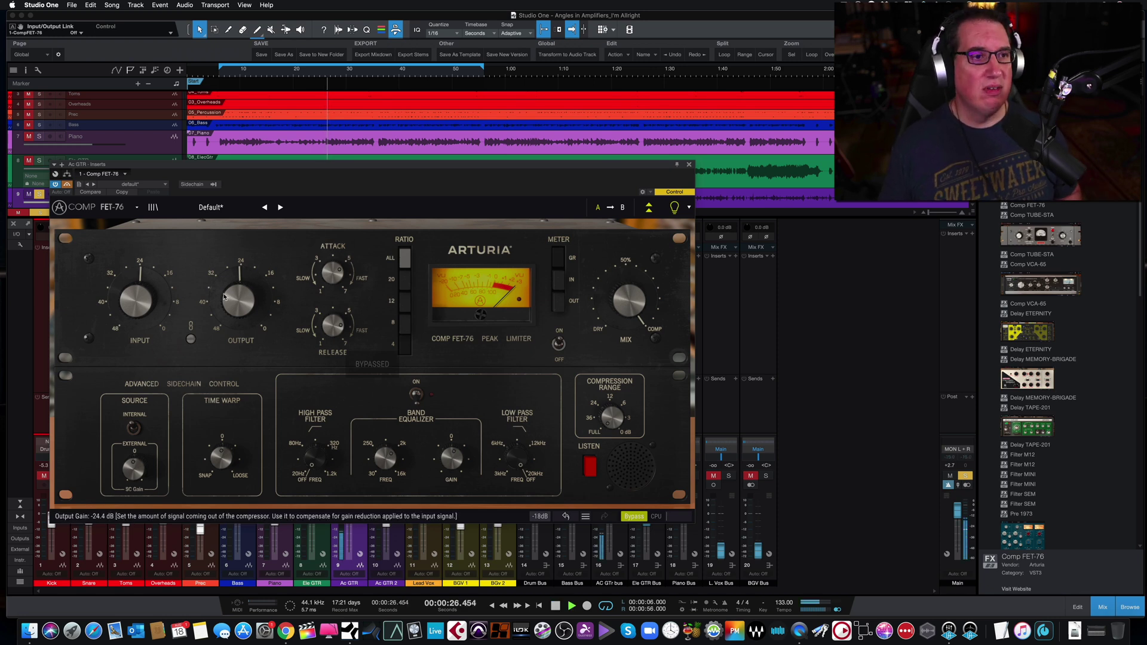
click(66, 184)
click(66, 185)
click(66, 185)
drag(236, 299, 237, 292)
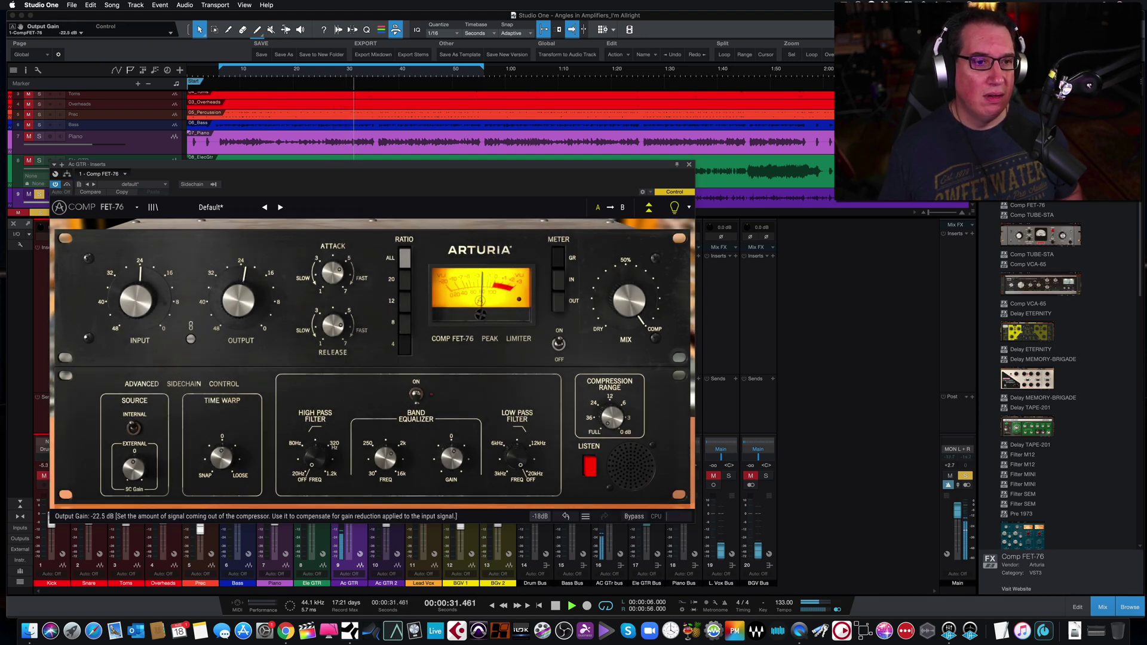
Compare the louder compressed guitar with the dry signal by toggling the compressor's bypass during playback, ending bypassed
click(66, 184)
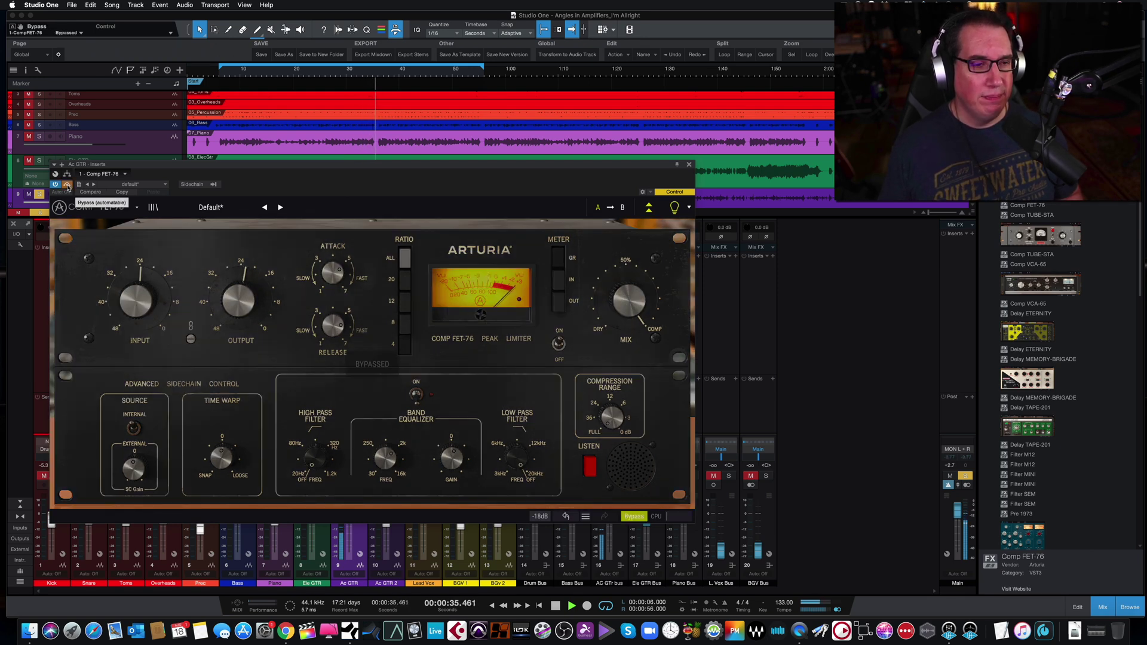
click(67, 185)
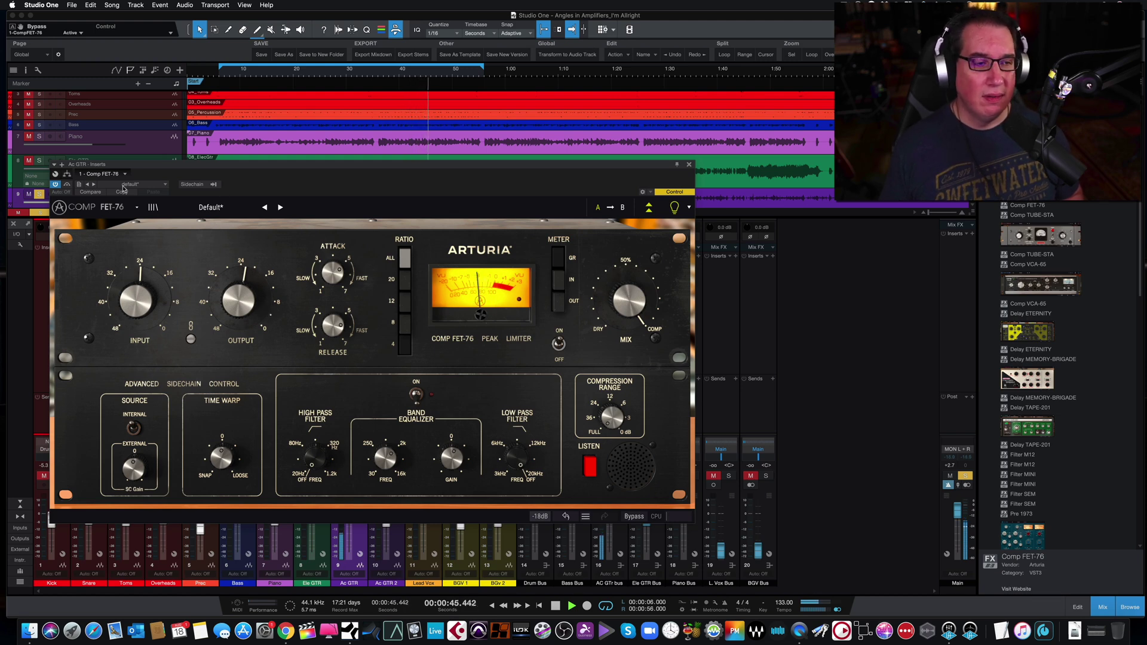
click(56, 185)
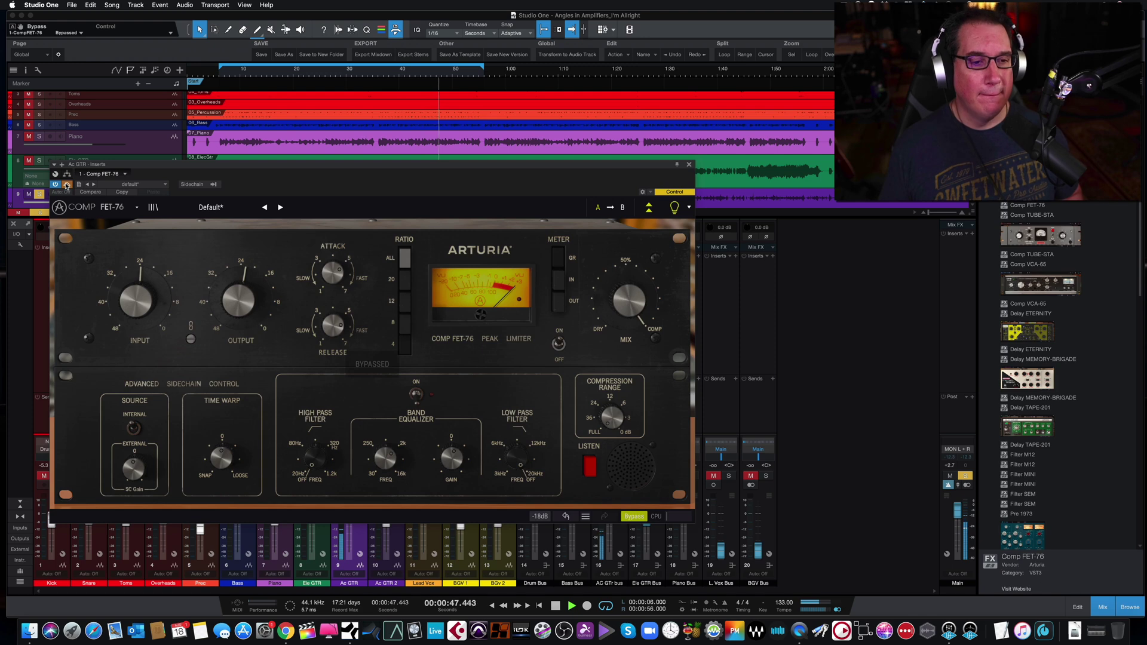
click(66, 185)
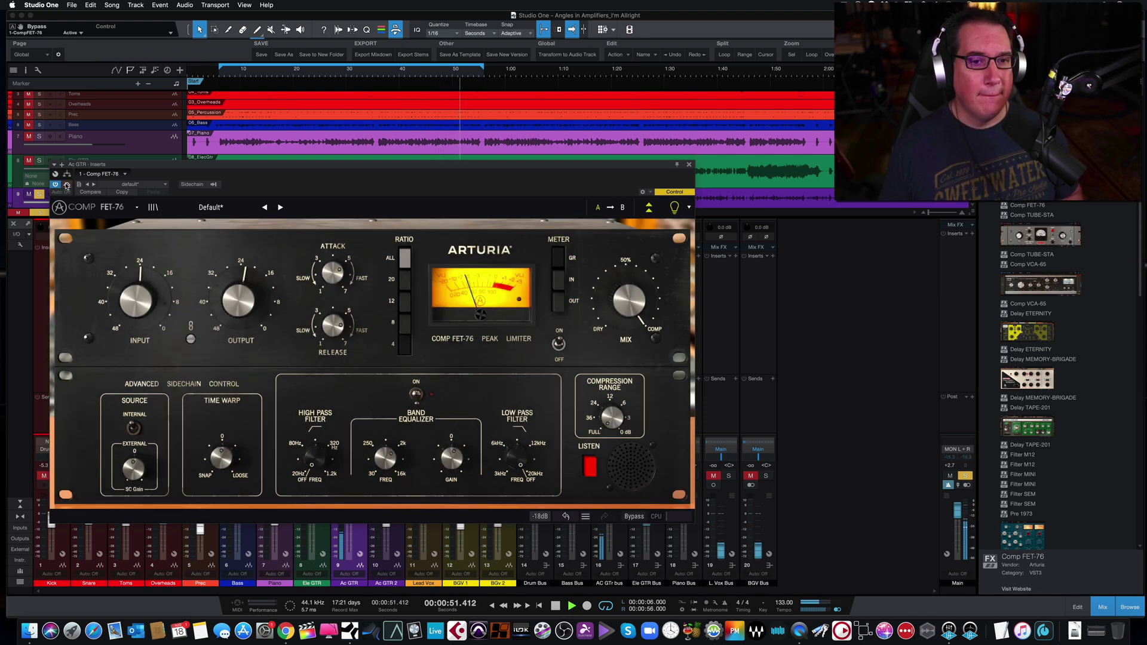
click(67, 185)
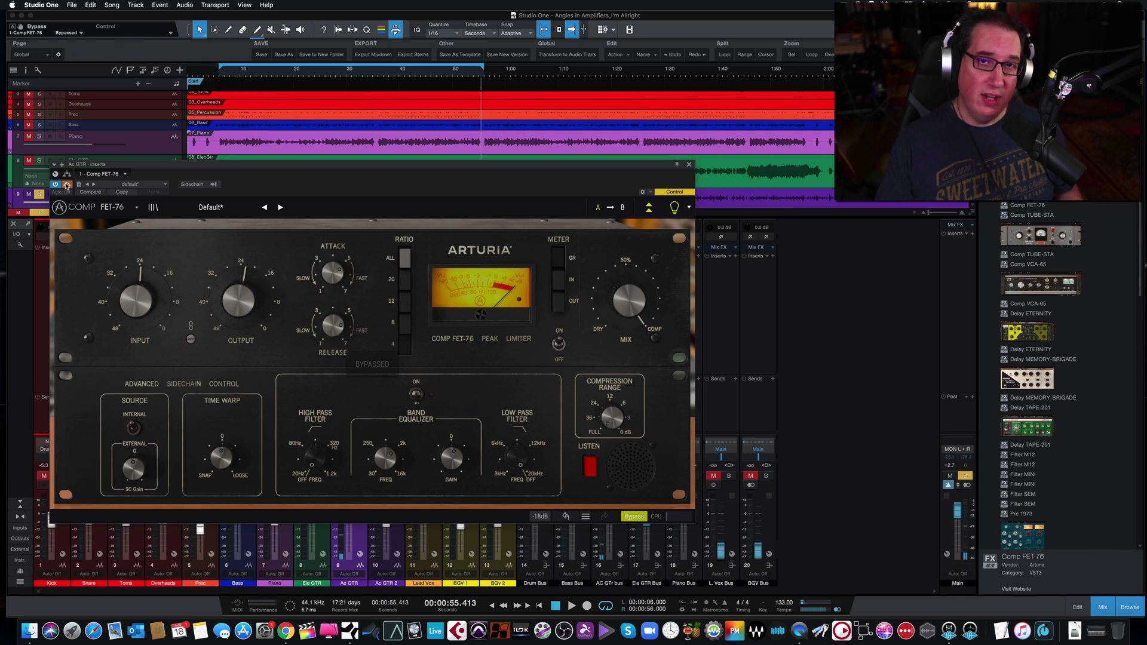
Play the Ac GTR track from 49 seconds with the compressor bypassed, and stop playback after the passage
click(449, 72)
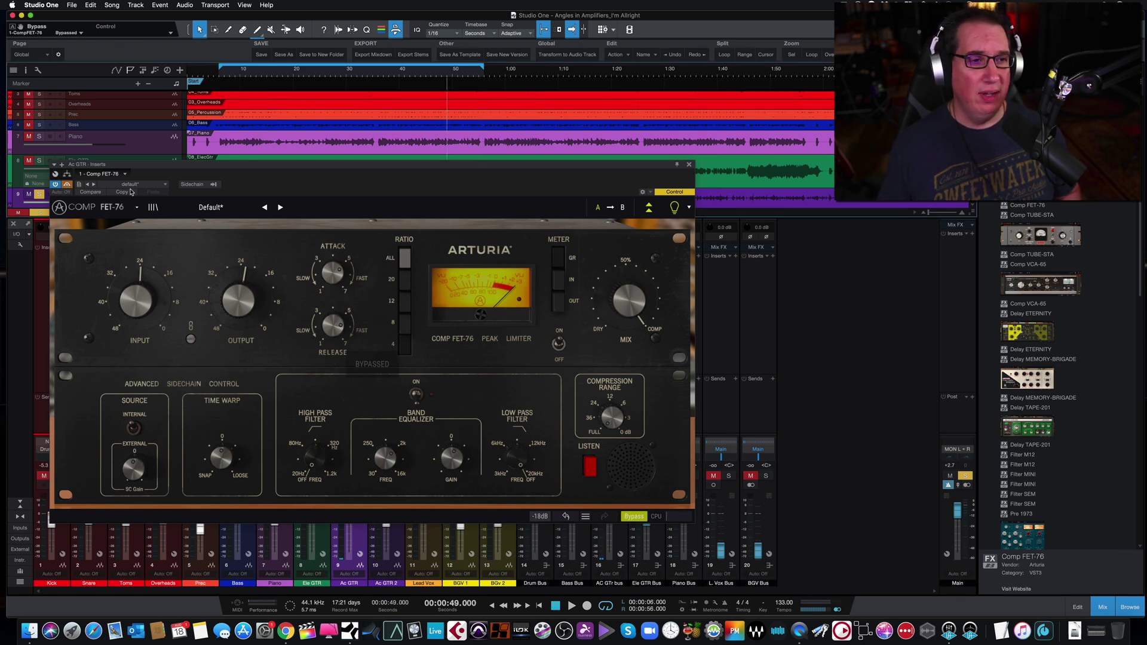
key(space)
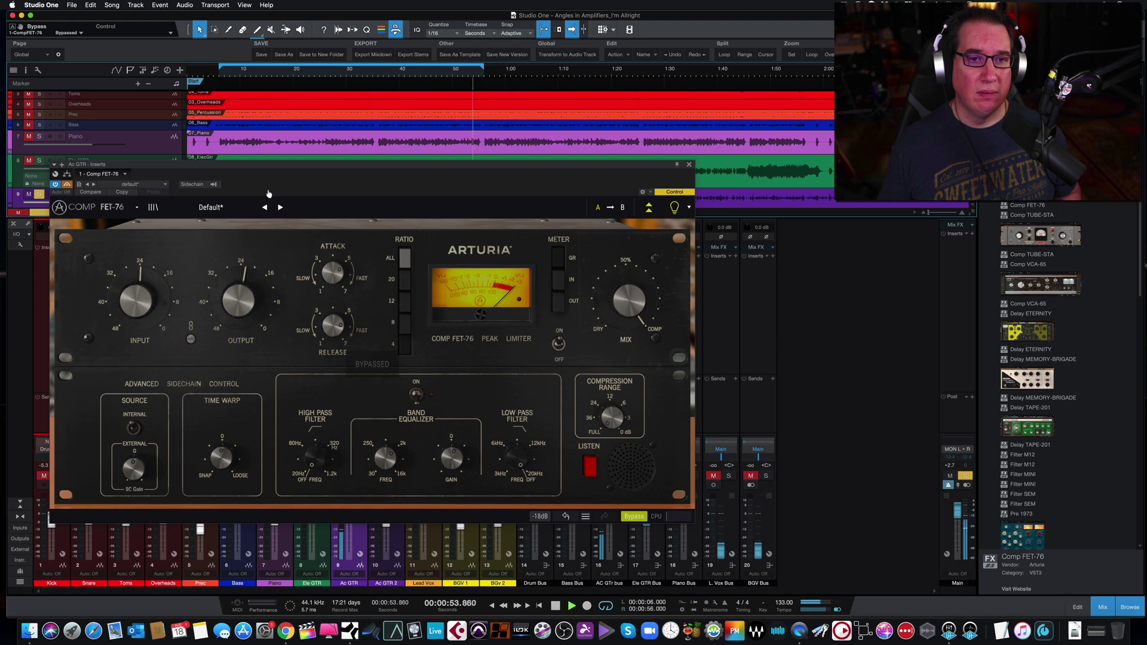
key(space)
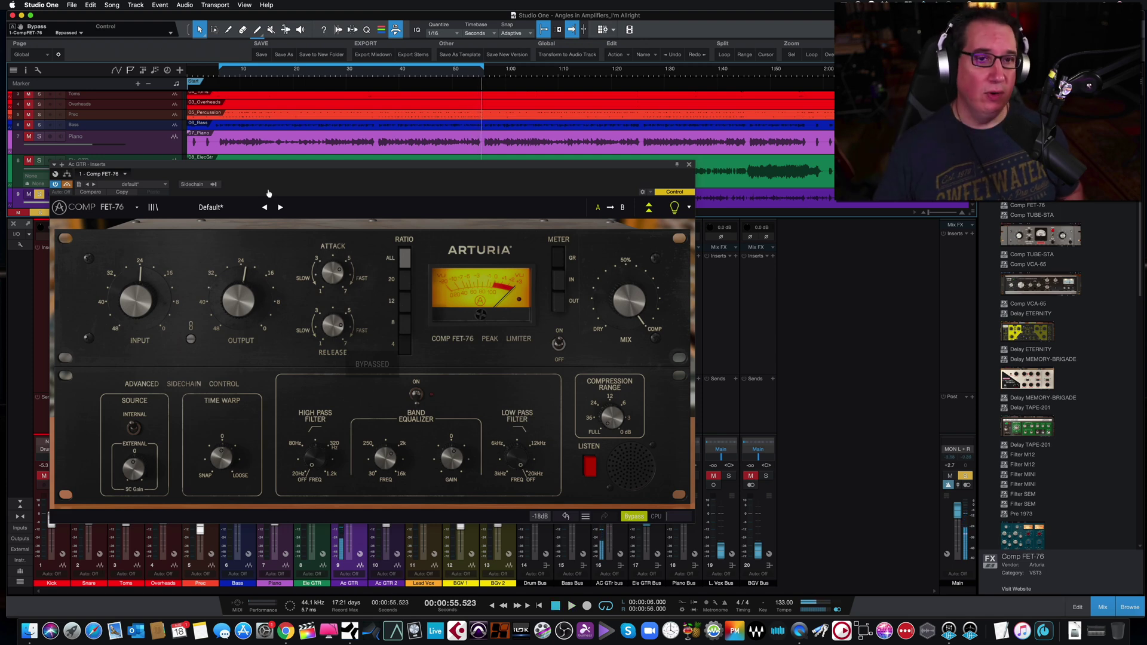
Reactivate the compressor on the Ac GTR track and play a passage with compression applied
click(68, 183)
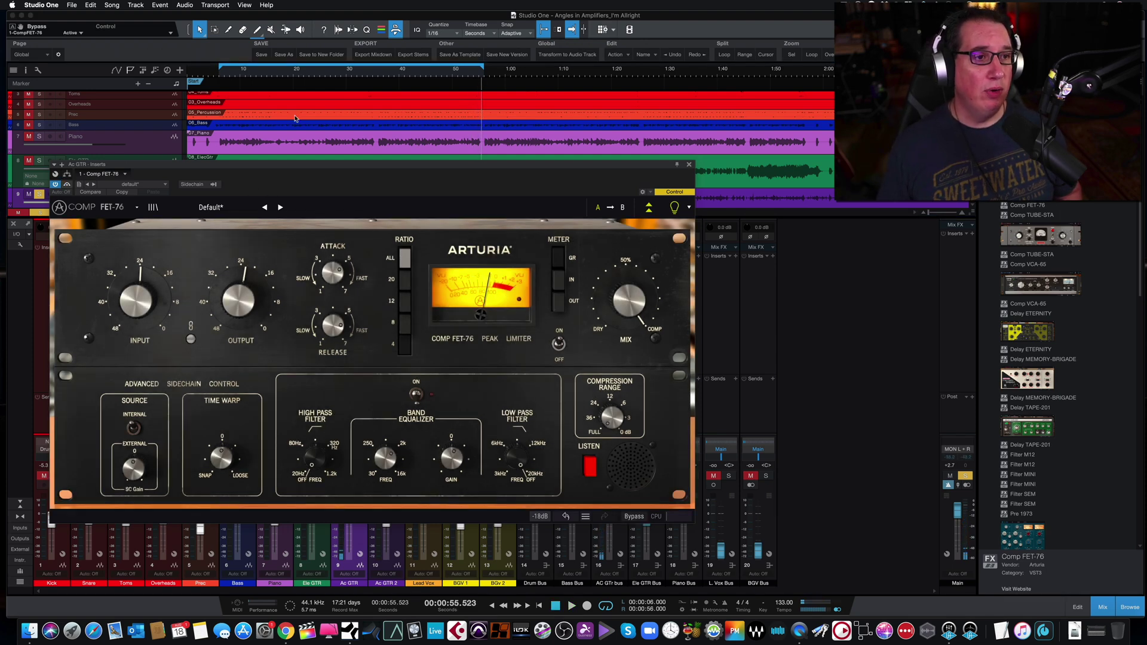
click(440, 78)
key(space)
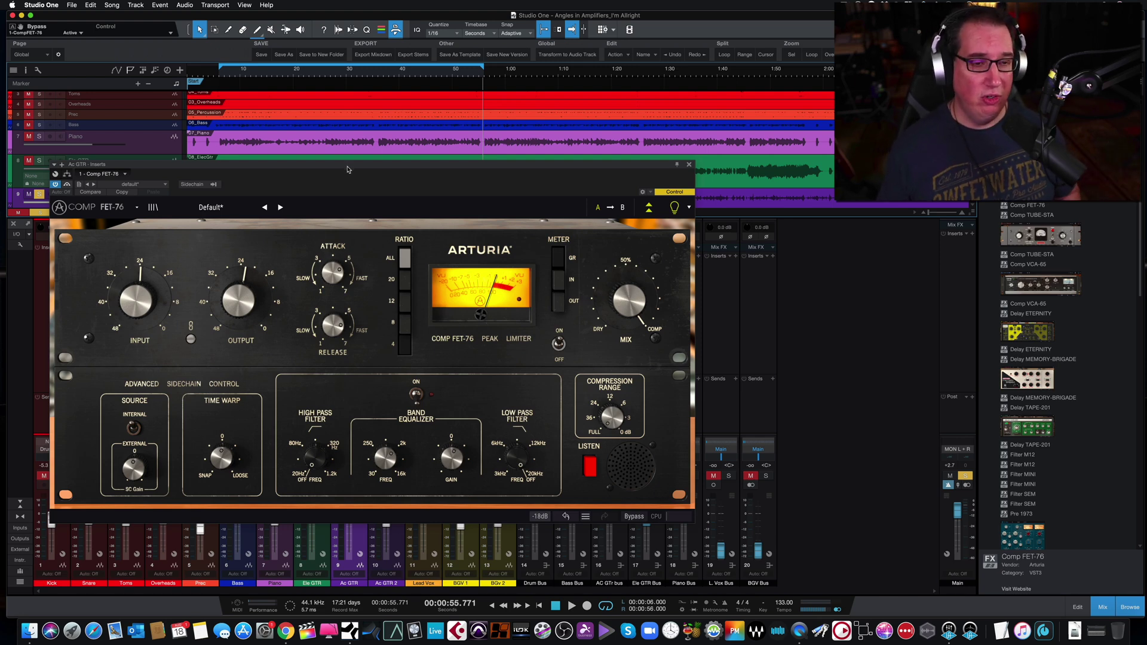
drag(347, 170, 347, 172)
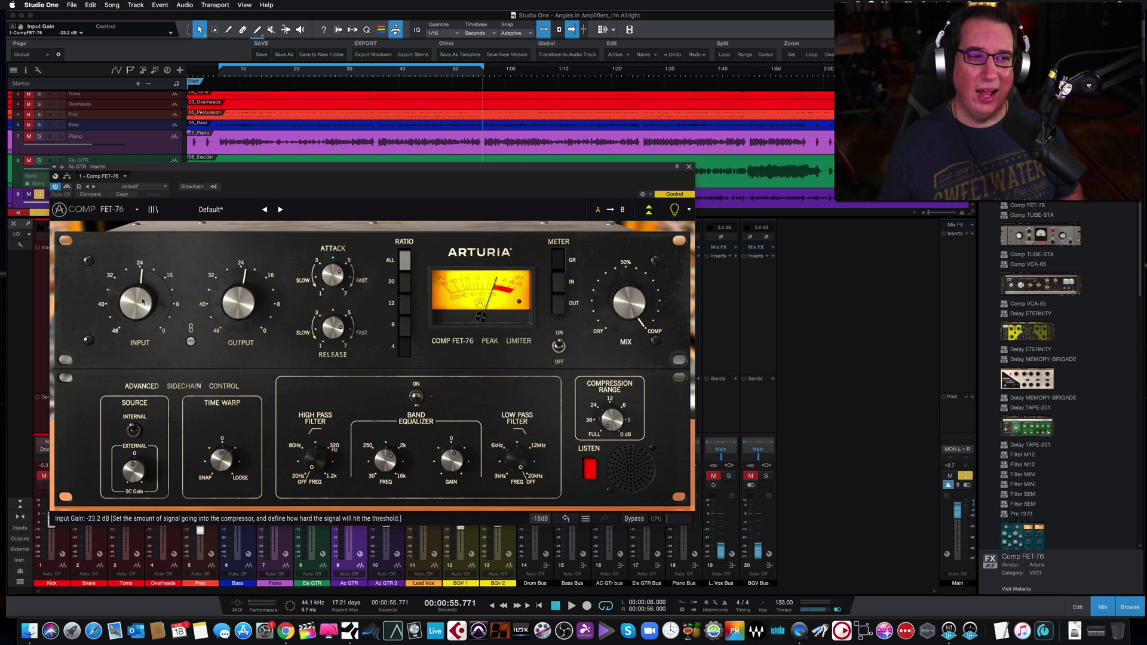
During playback, raise the Input Gain to -18.0 dB and set the Output Gain to -24.2 dB, comparing against bypass
key(space)
drag(143, 302, 239, 308)
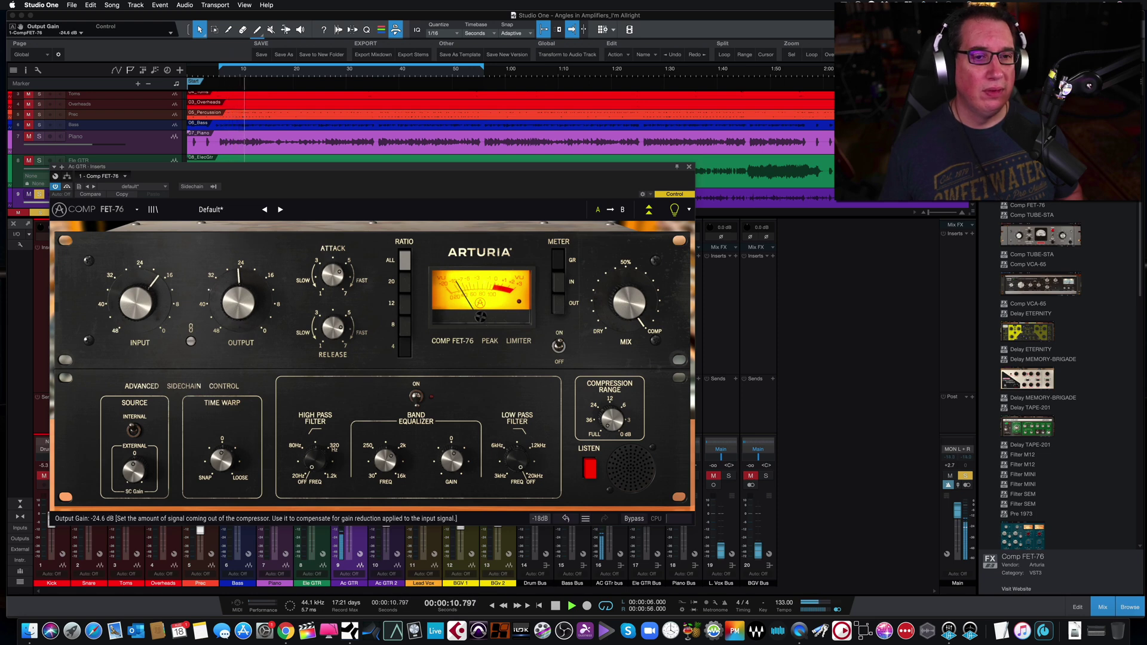
click(67, 187)
click(67, 187)
drag(239, 302, 239, 299)
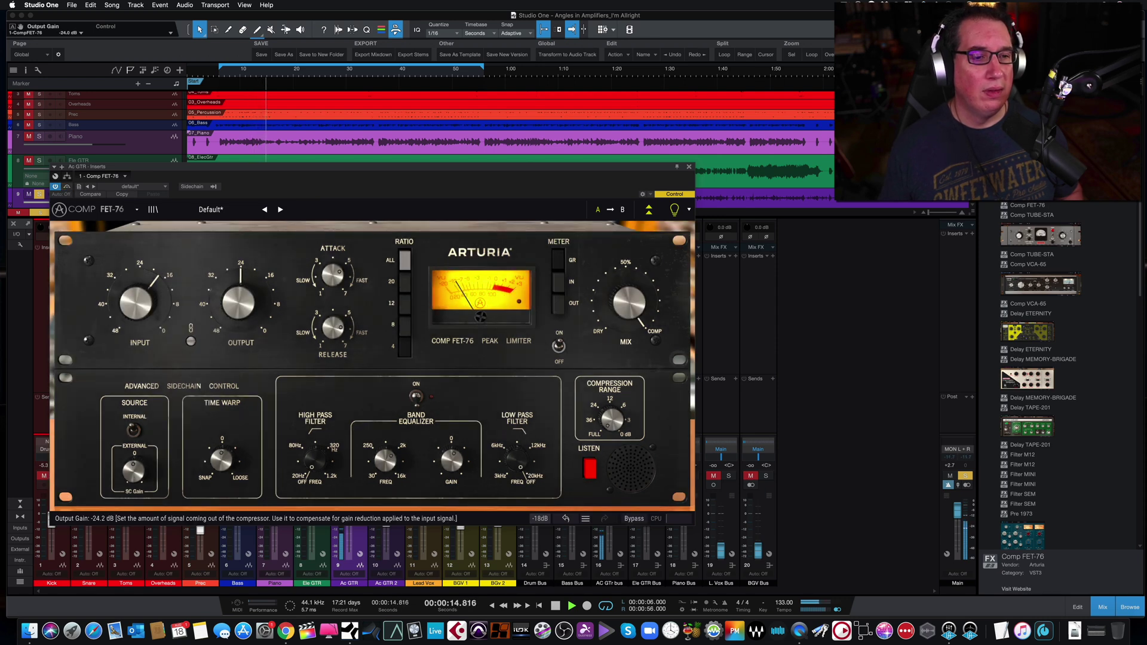
click(67, 187)
click(67, 187)
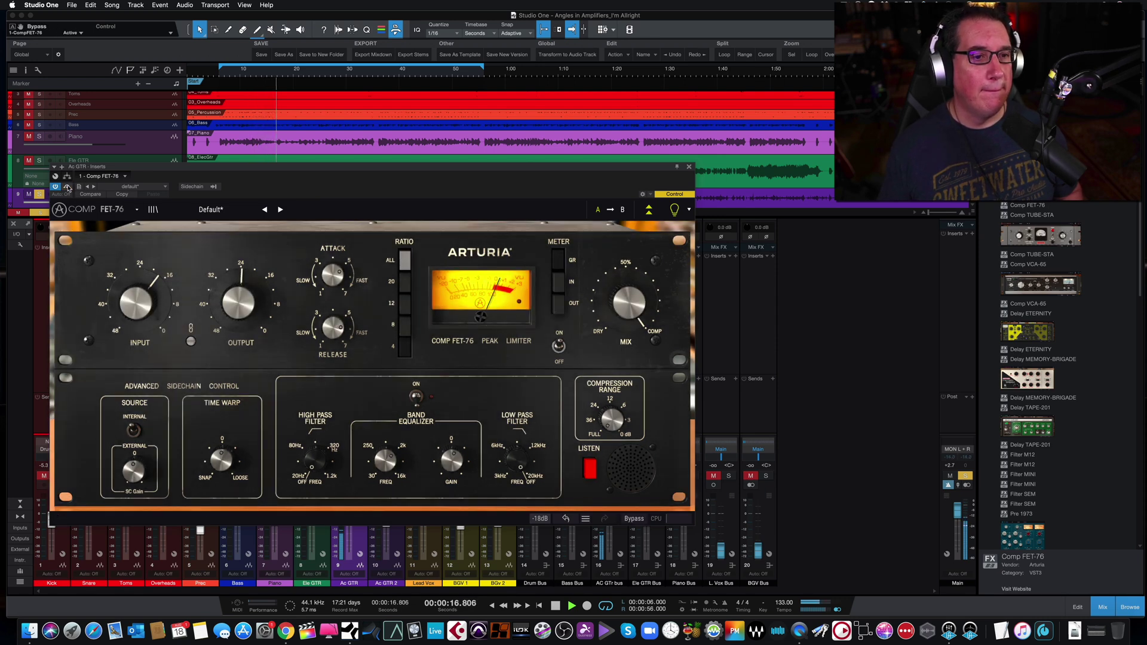
Set the Mix to 50% for parallel compression, compare it with the bypassed guitar, and stop playback
drag(629, 301, 629, 328)
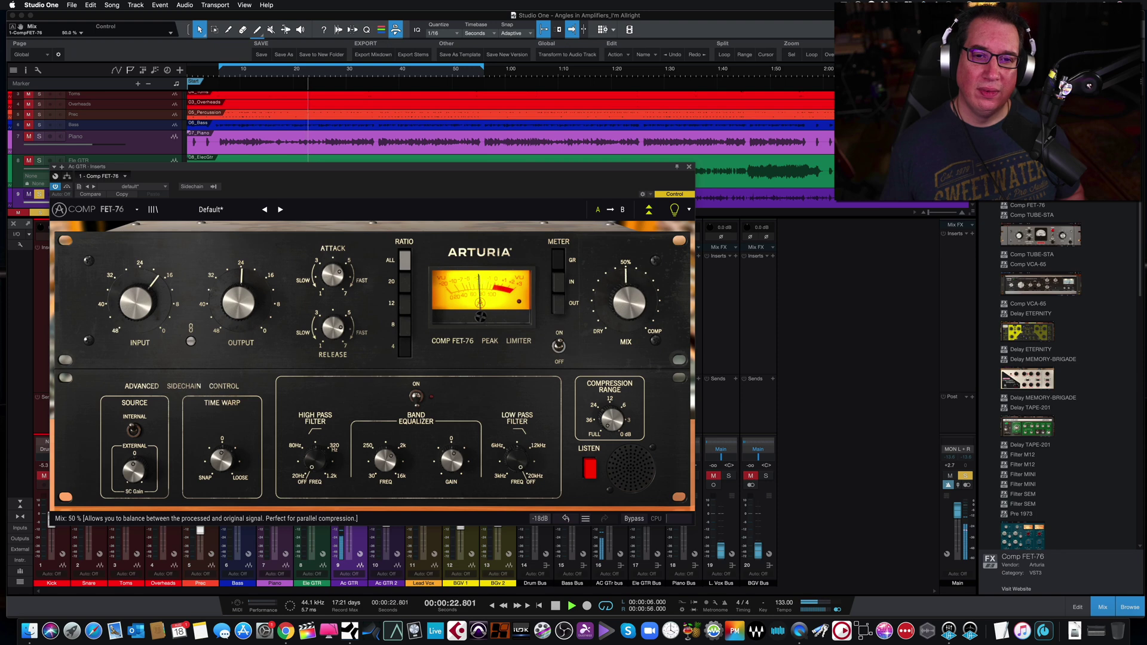
click(67, 189)
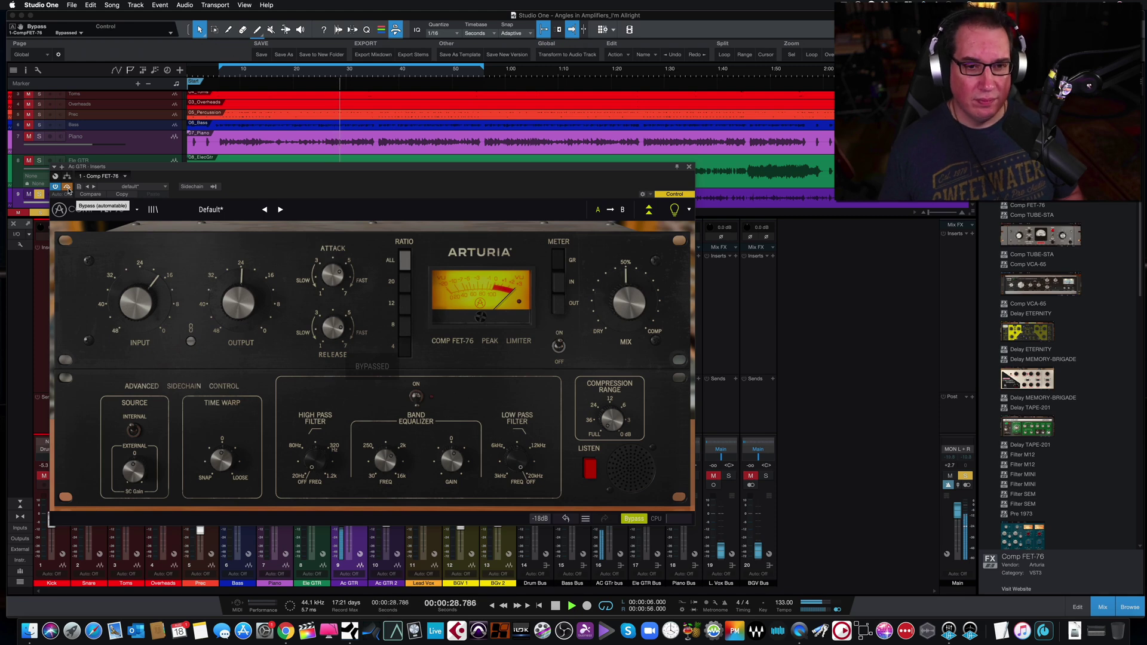
click(67, 189)
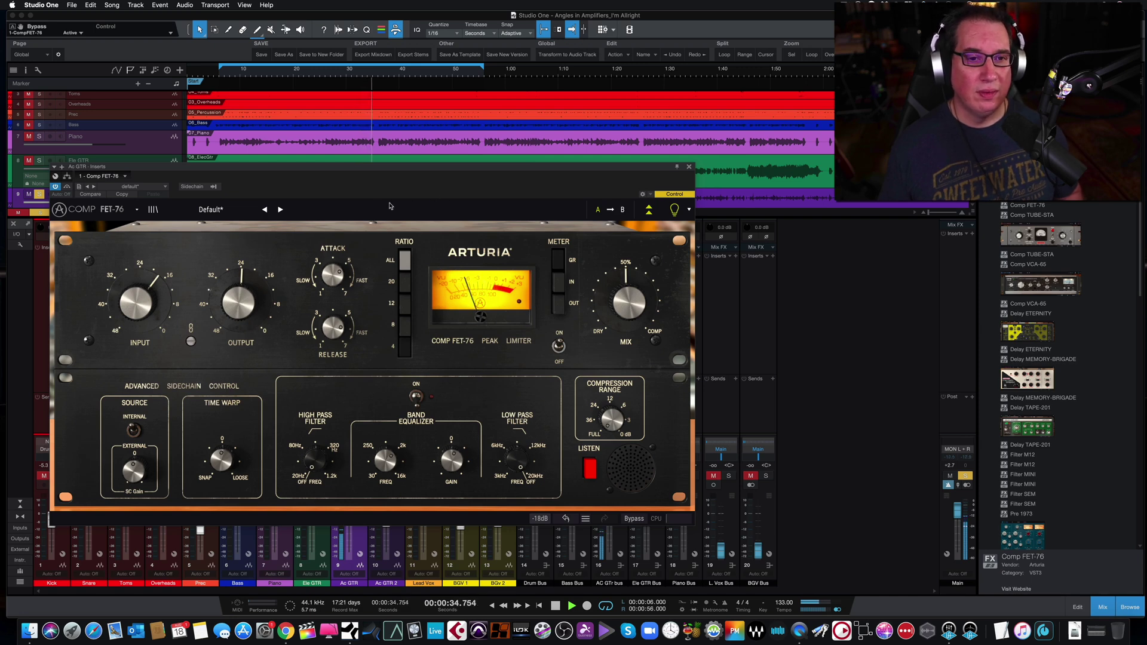
key(space)
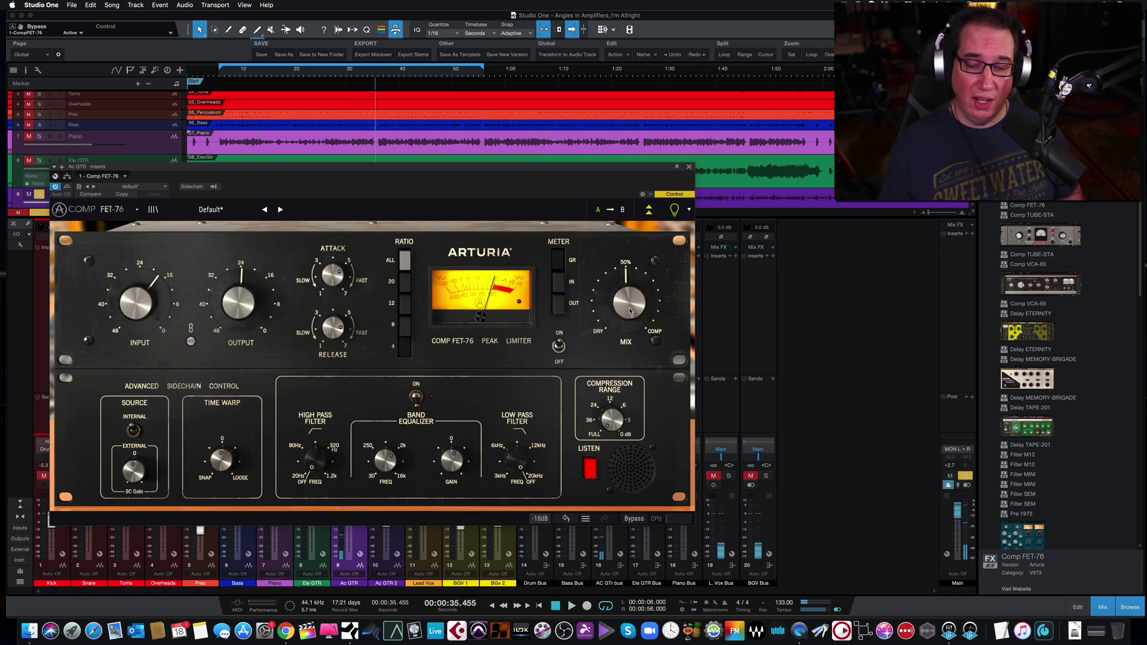
Set the Mix to 99.2% and compare the active and bypassed compressor during playback
drag(629, 302, 629, 263)
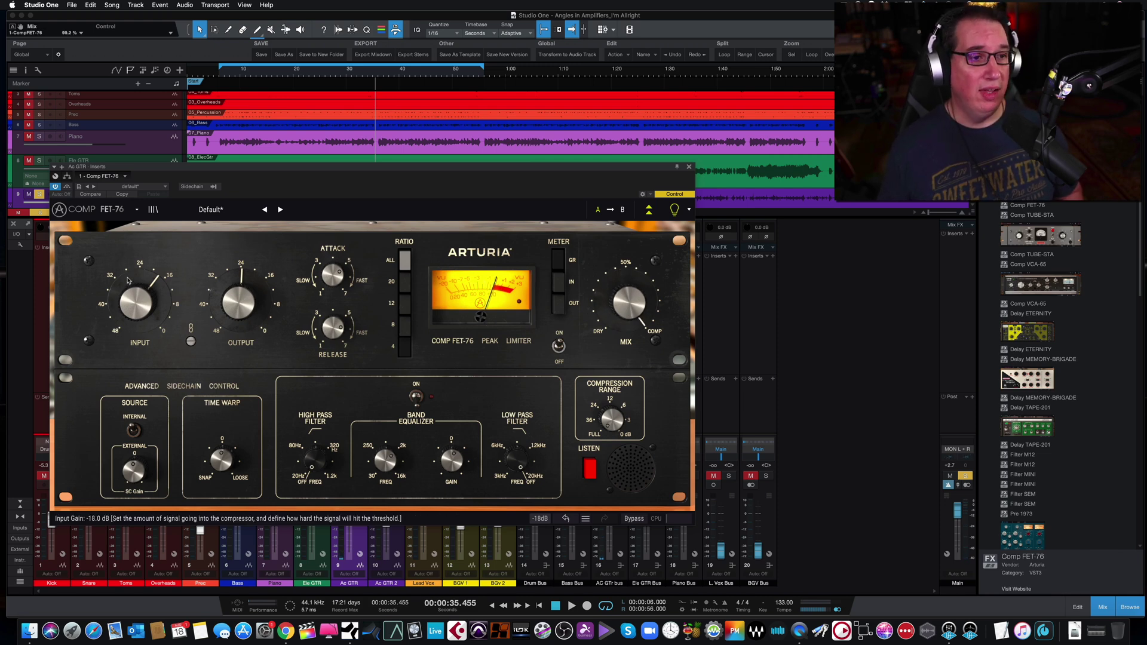
key(space)
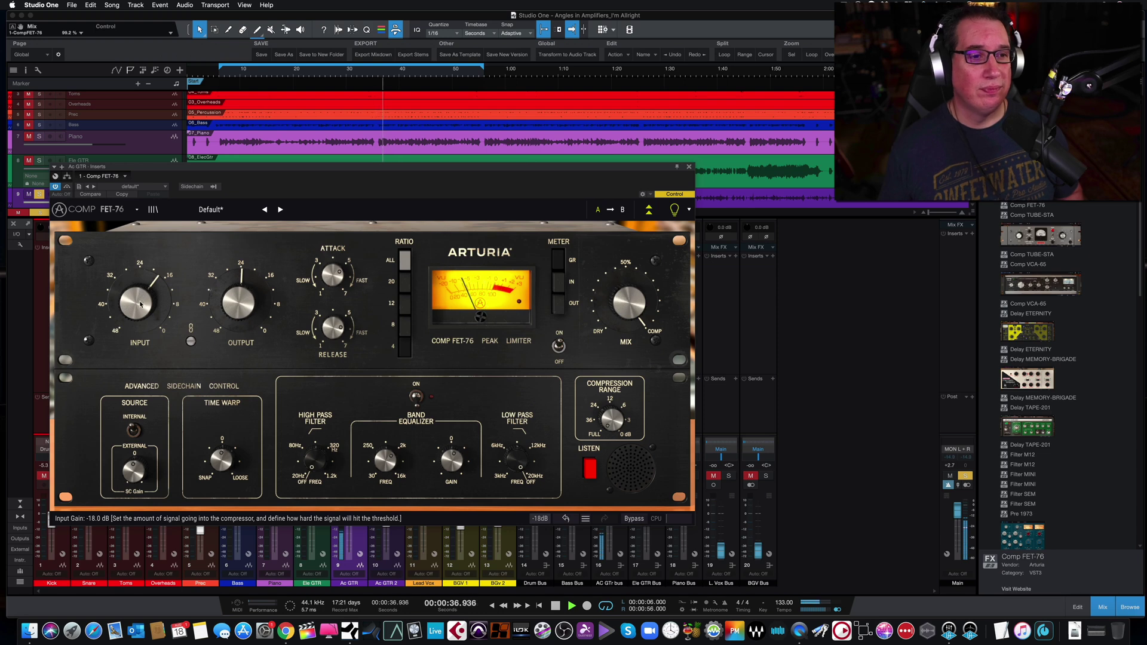
click(67, 187)
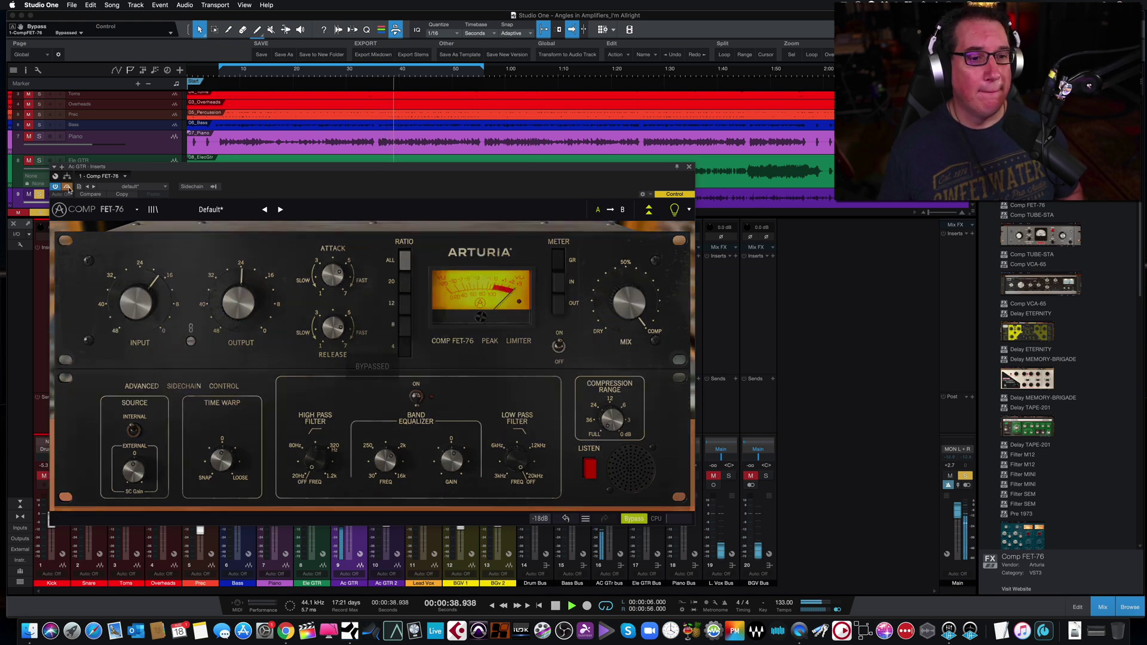
click(68, 188)
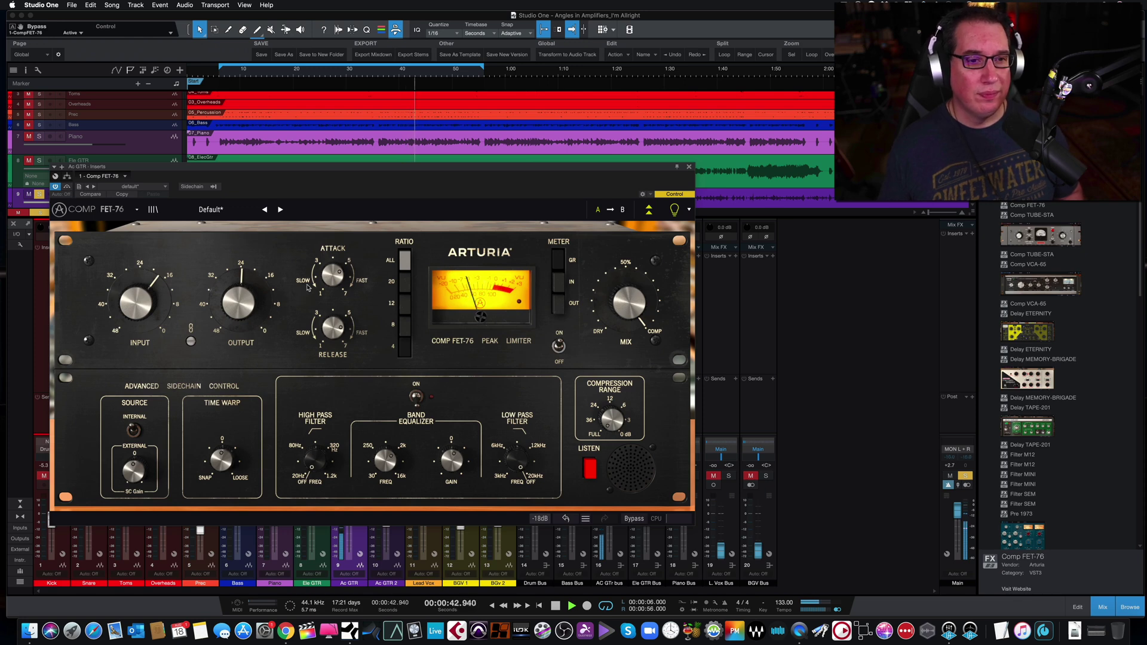
Set the Attack to 7.00 and toggle the bypass to compare the faster attack with the dry guitar
drag(333, 274, 332, 263)
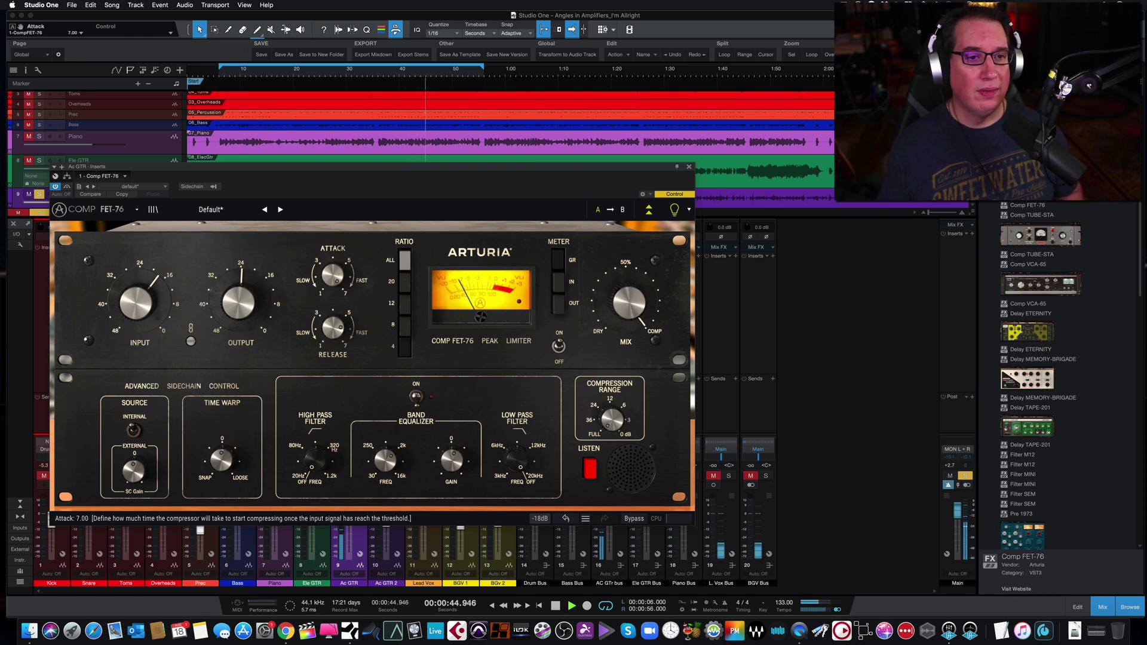
click(66, 188)
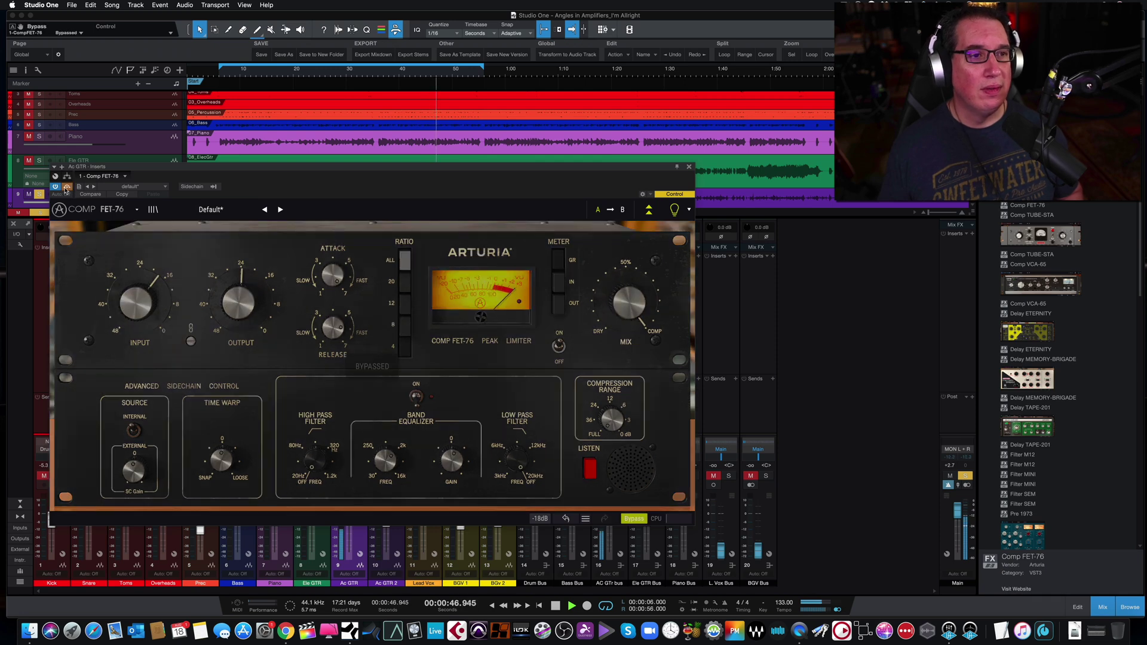
click(66, 188)
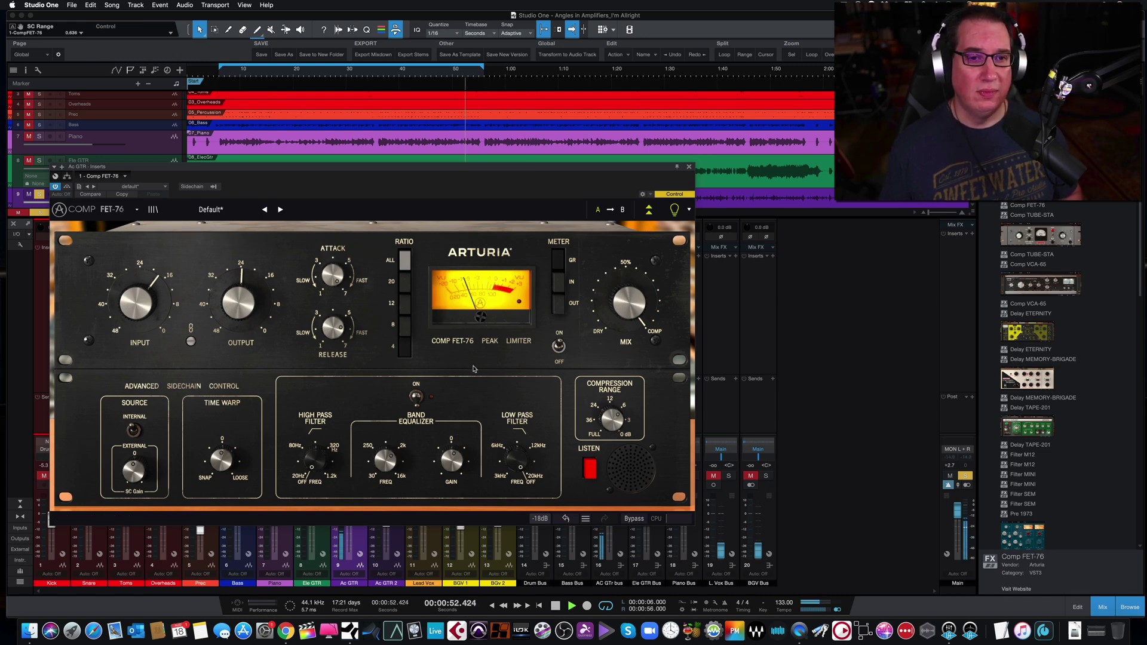
Raise the Compression Range slightly and compare the compressed guitar with the bypassed signal
drag(611, 421, 610, 418)
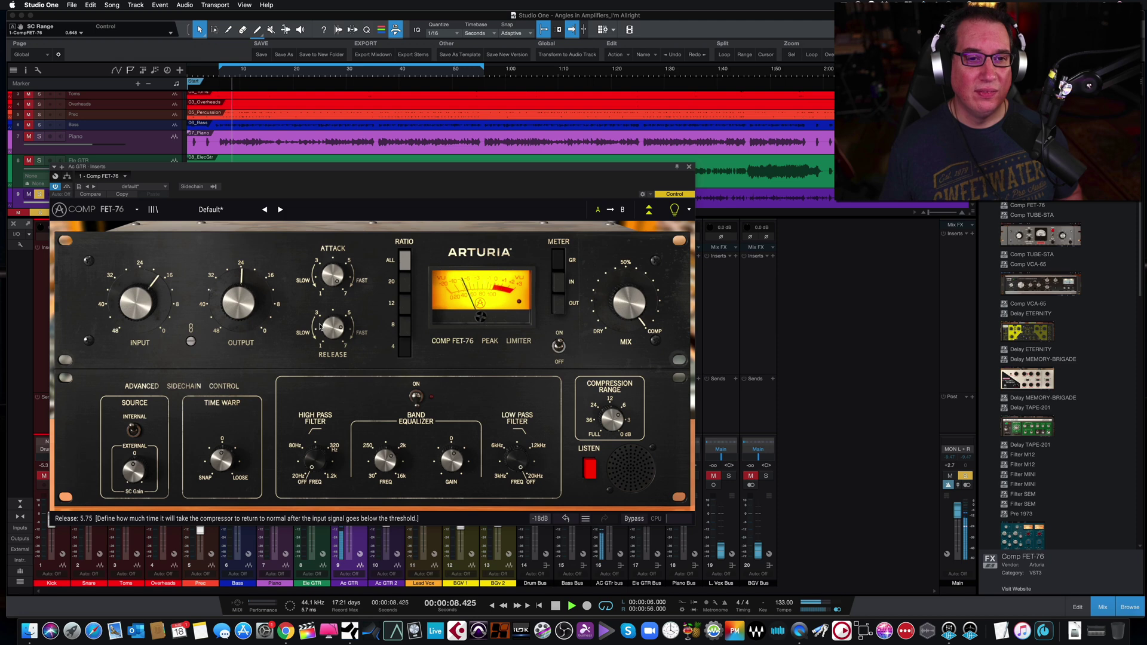
click(67, 188)
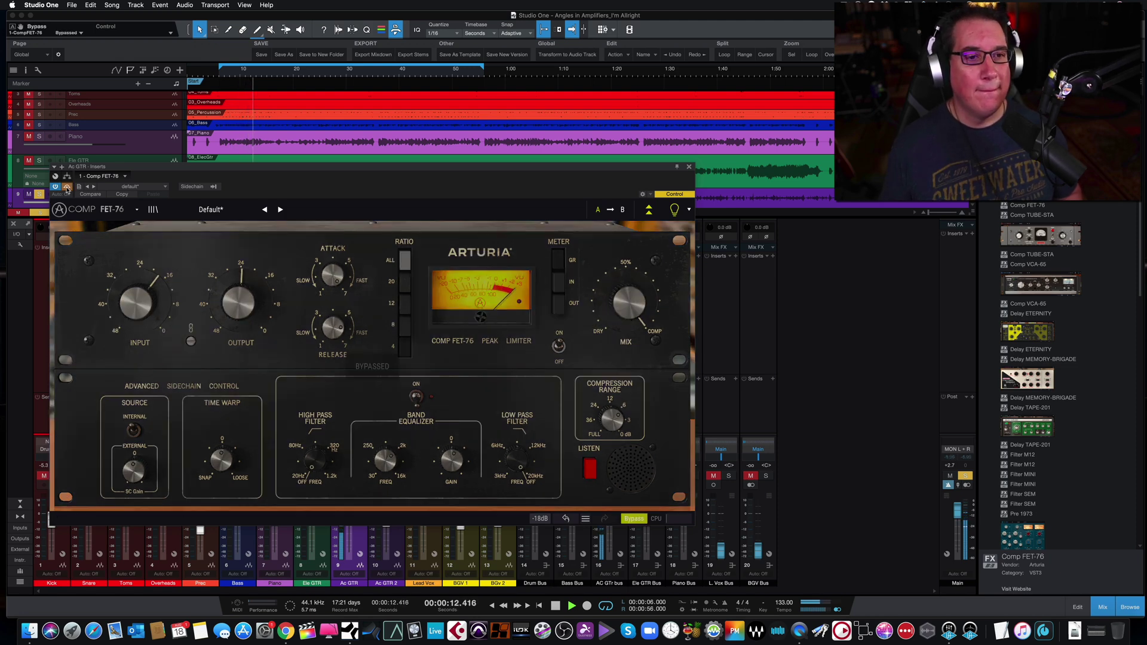
click(67, 188)
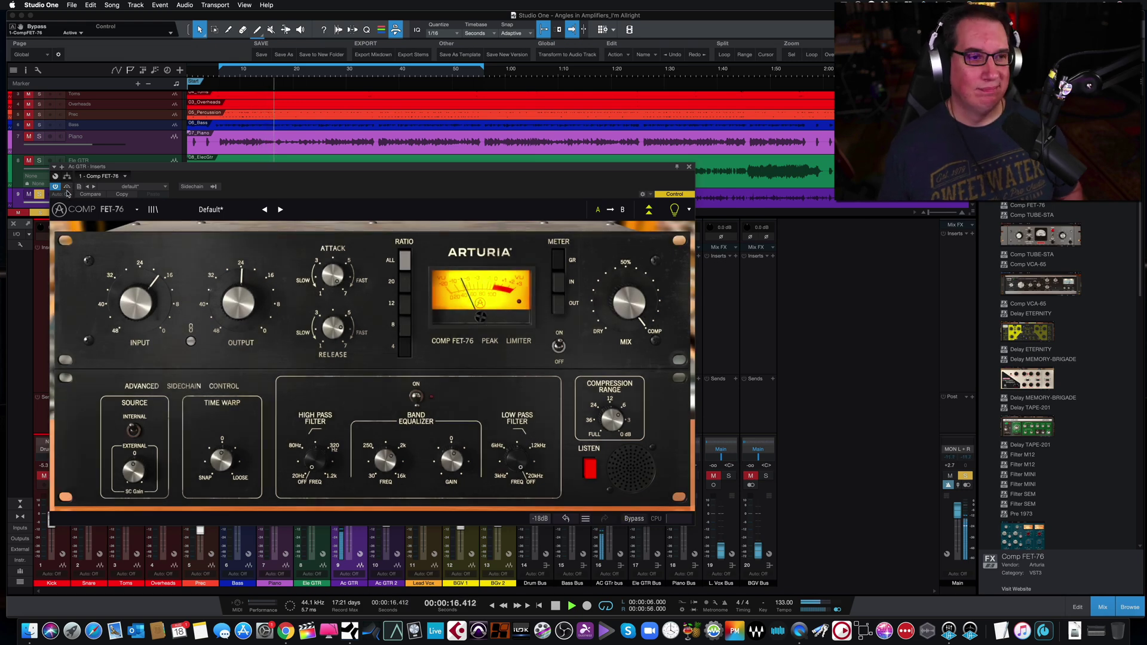
Raise the Input Gain further, lower the Output Gain to -27.3 dB, and compare with bypass before stopping playback
drag(109, 278, 109, 255)
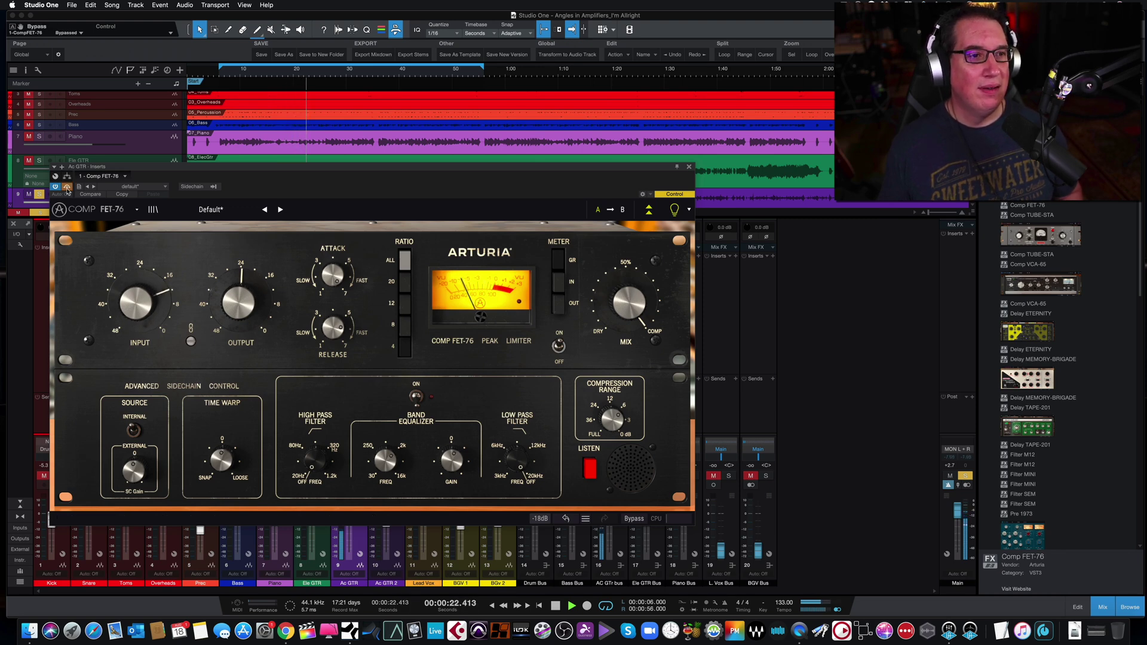
drag(206, 281, 206, 289)
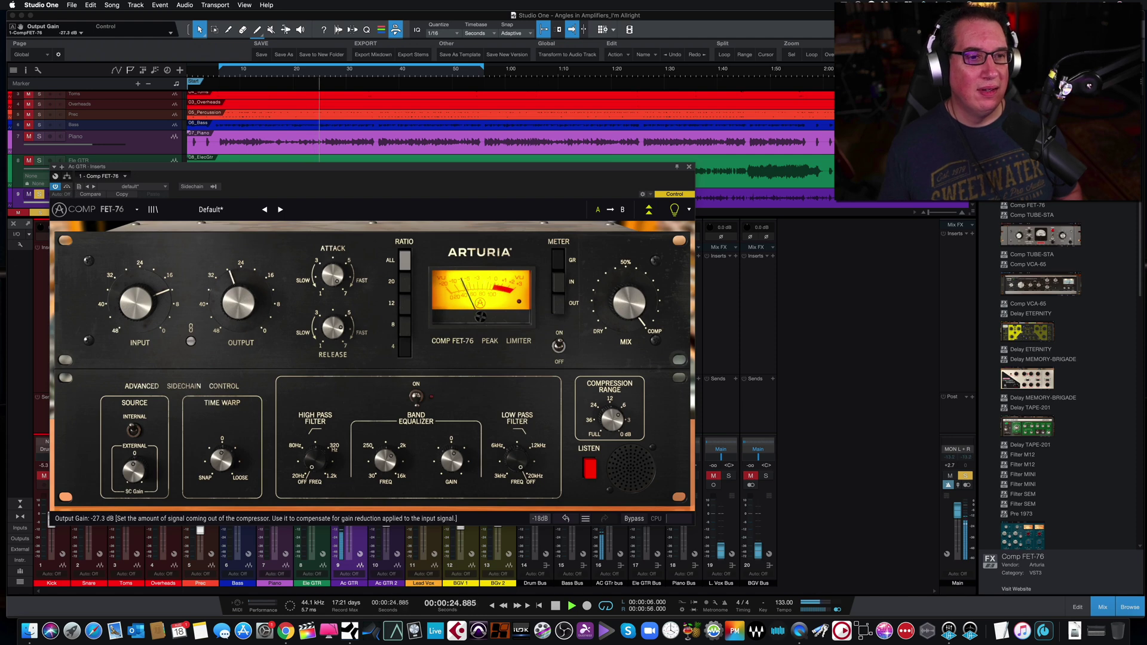
click(67, 187)
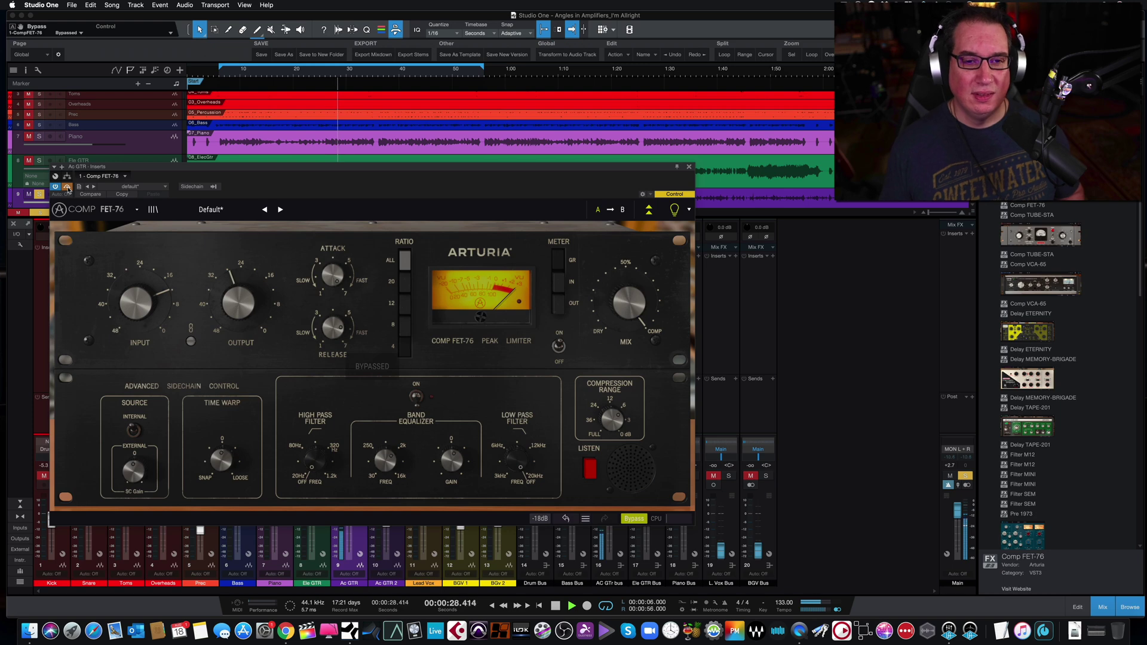
click(67, 188)
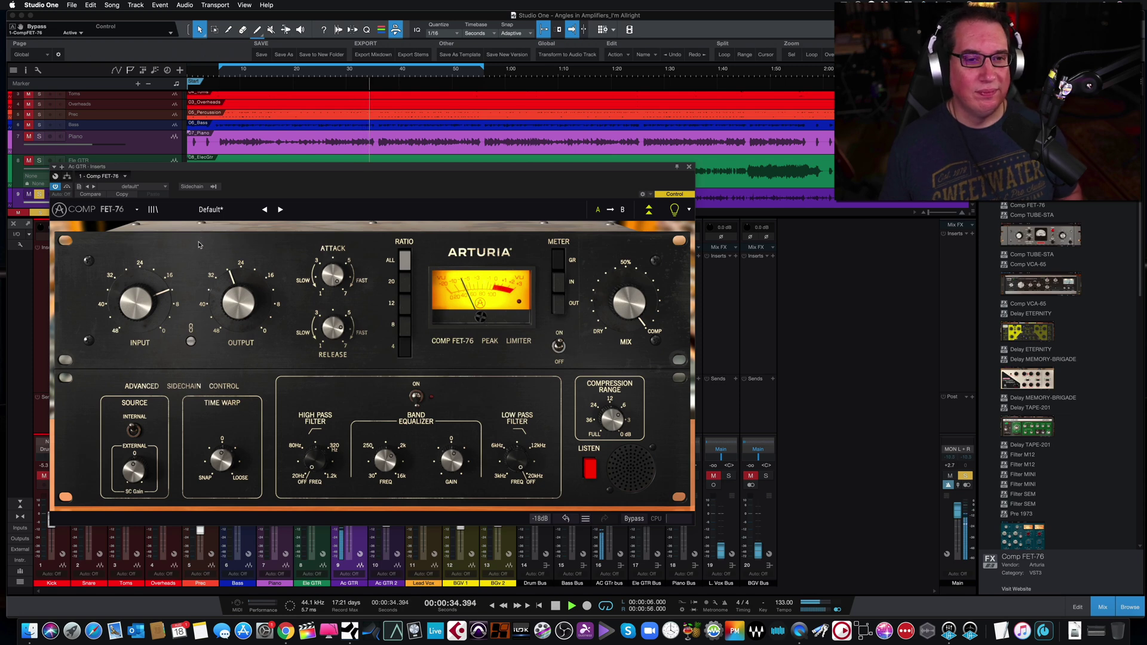
key(space)
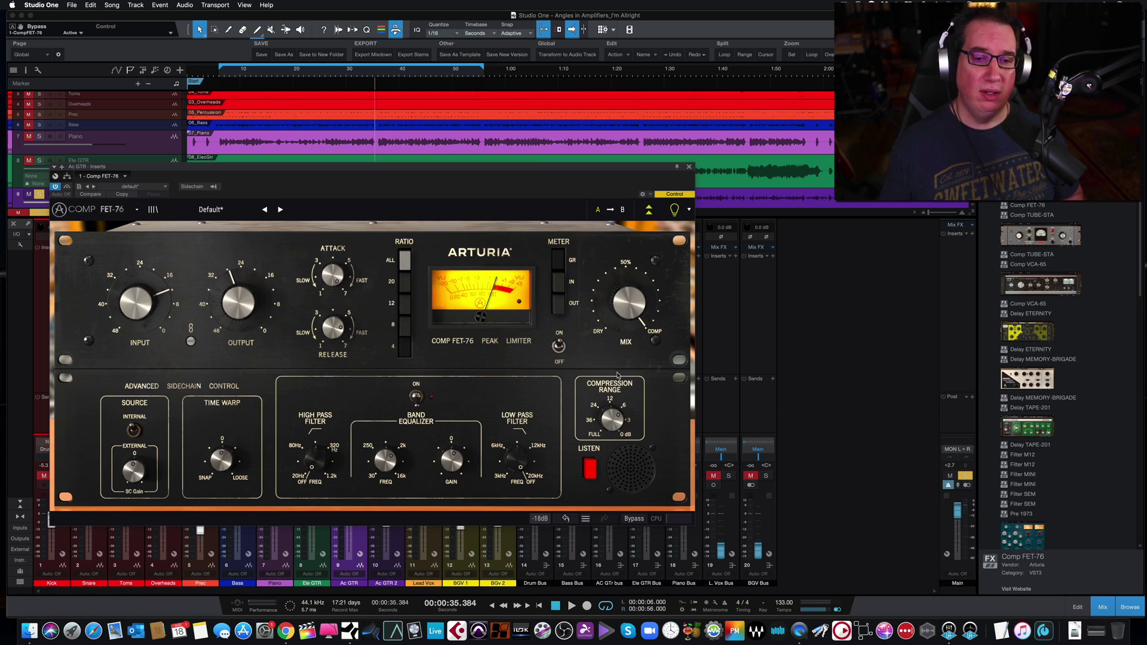
Close the Ac GTR track's compressor window and switch the solo from Ac GTR to the Piano track
drag(506, 171, 508, 166)
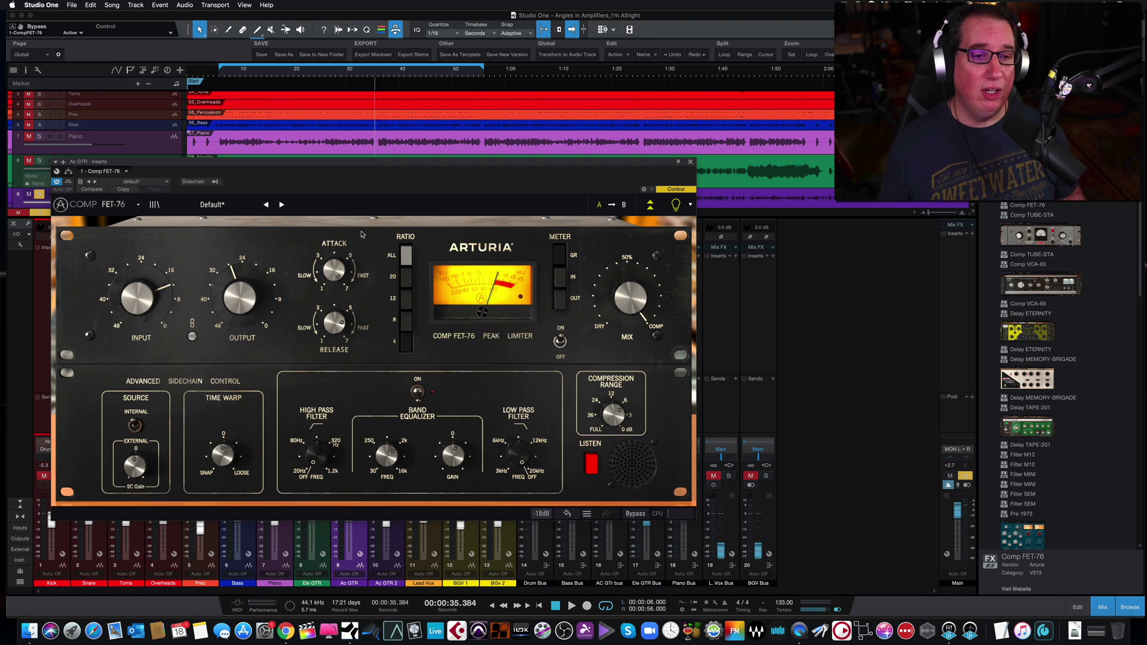
drag(424, 168, 424, 166)
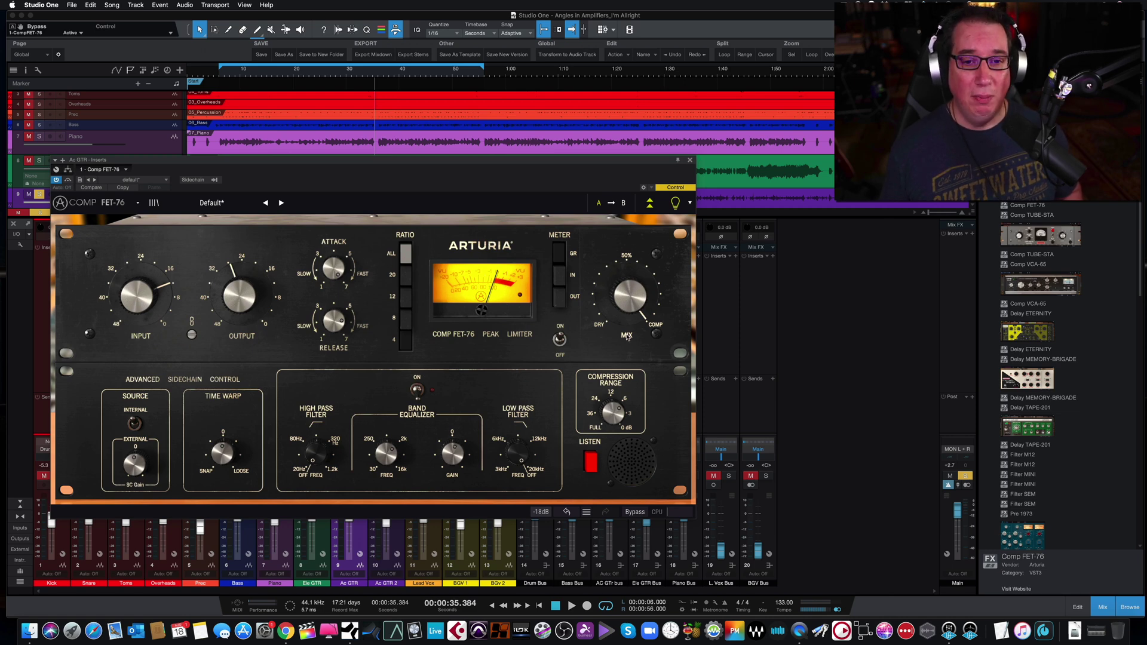
click(690, 162)
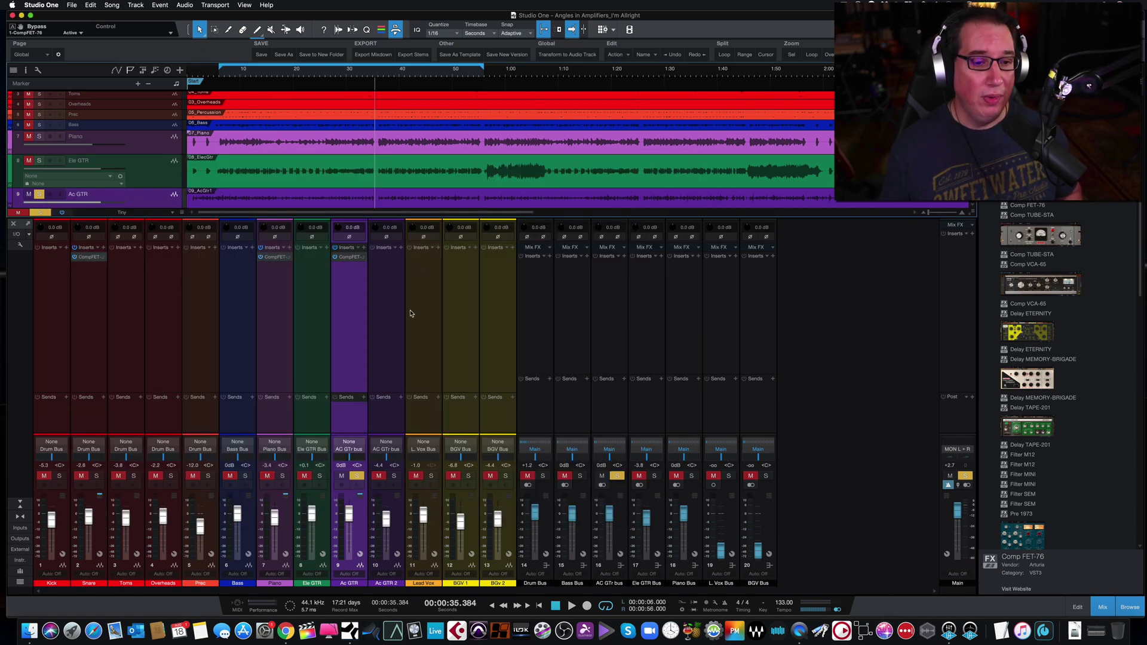
click(356, 476)
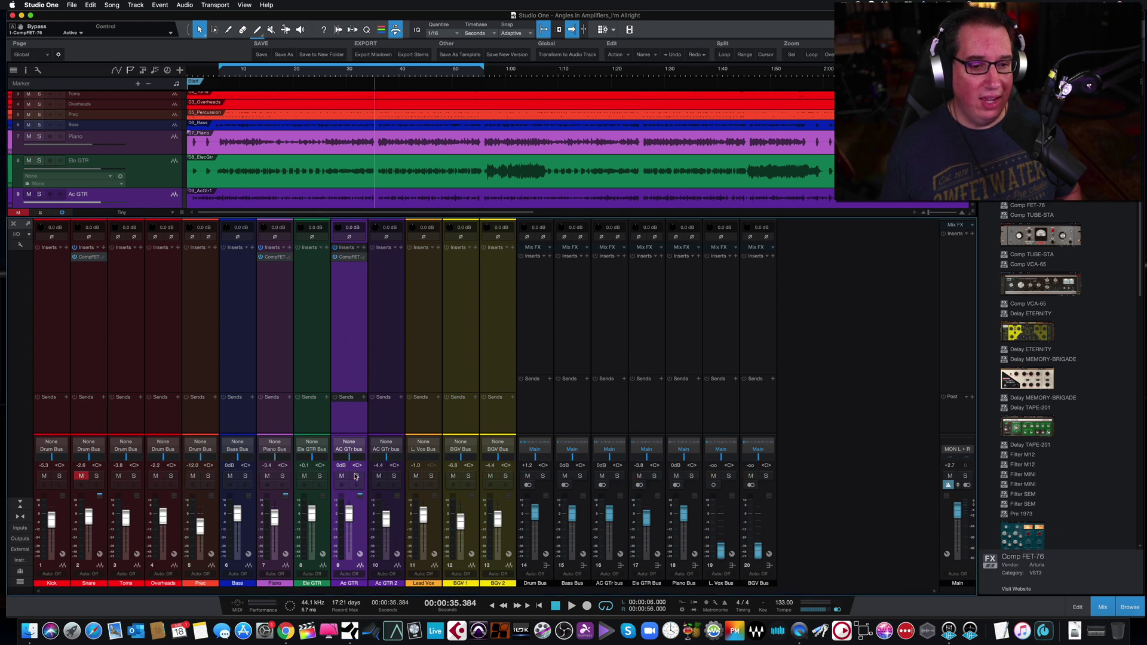
click(282, 476)
Open the Piano track's Comp FET-76 and reposition its window while briefly auditioning the track
click(278, 259)
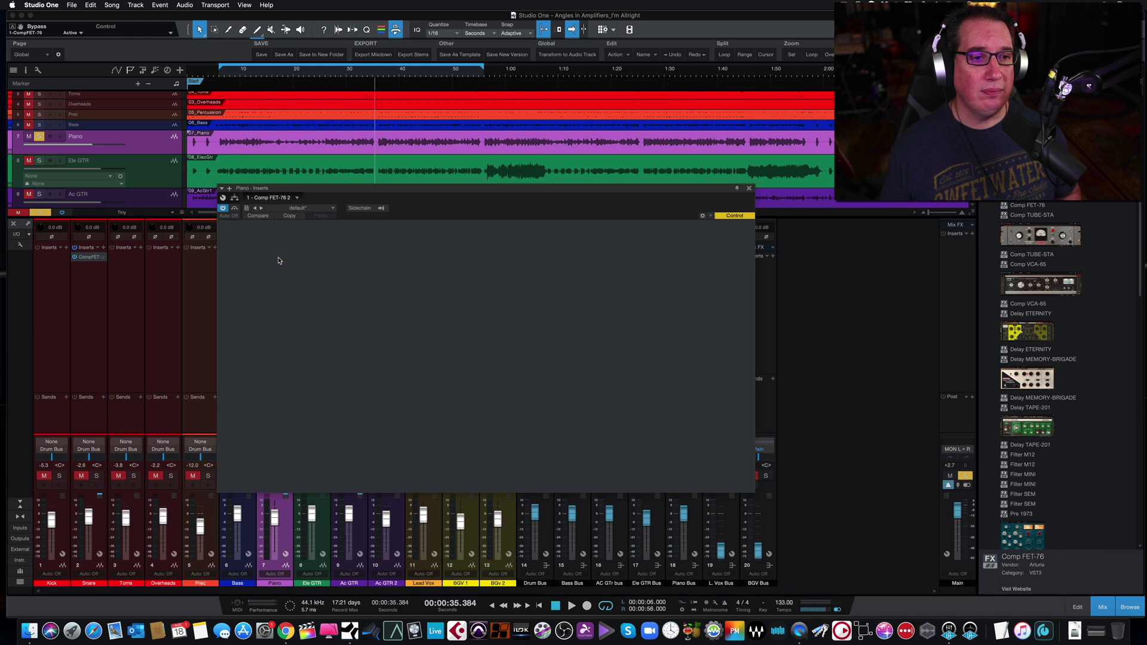
key(space)
drag(354, 193, 230, 188)
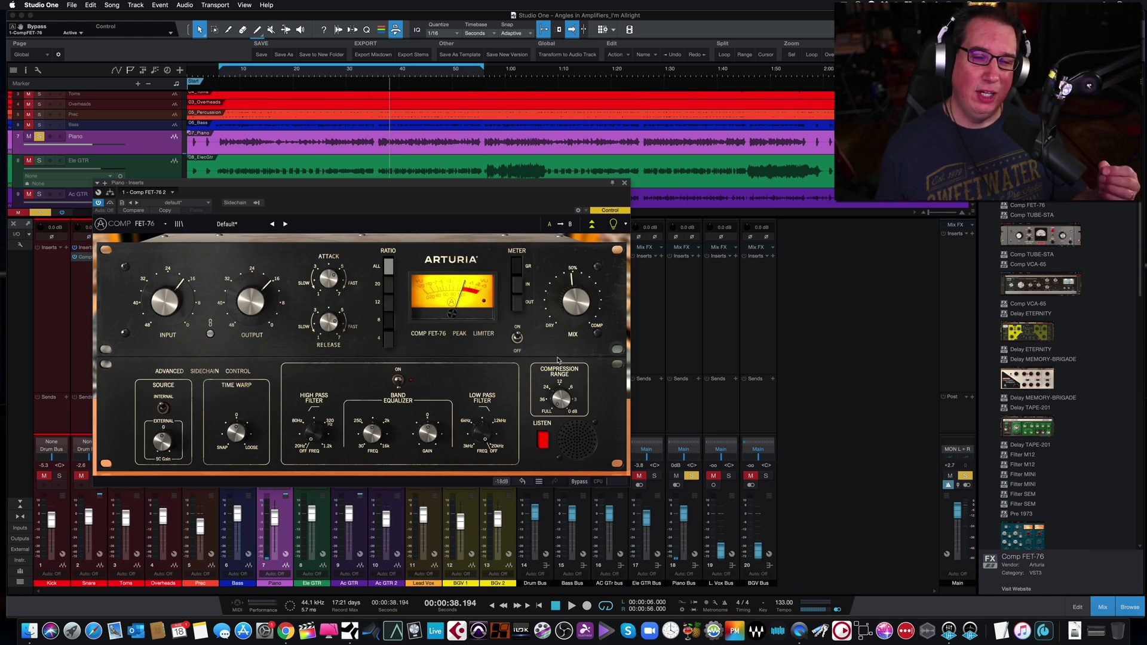
drag(464, 217, 463, 213)
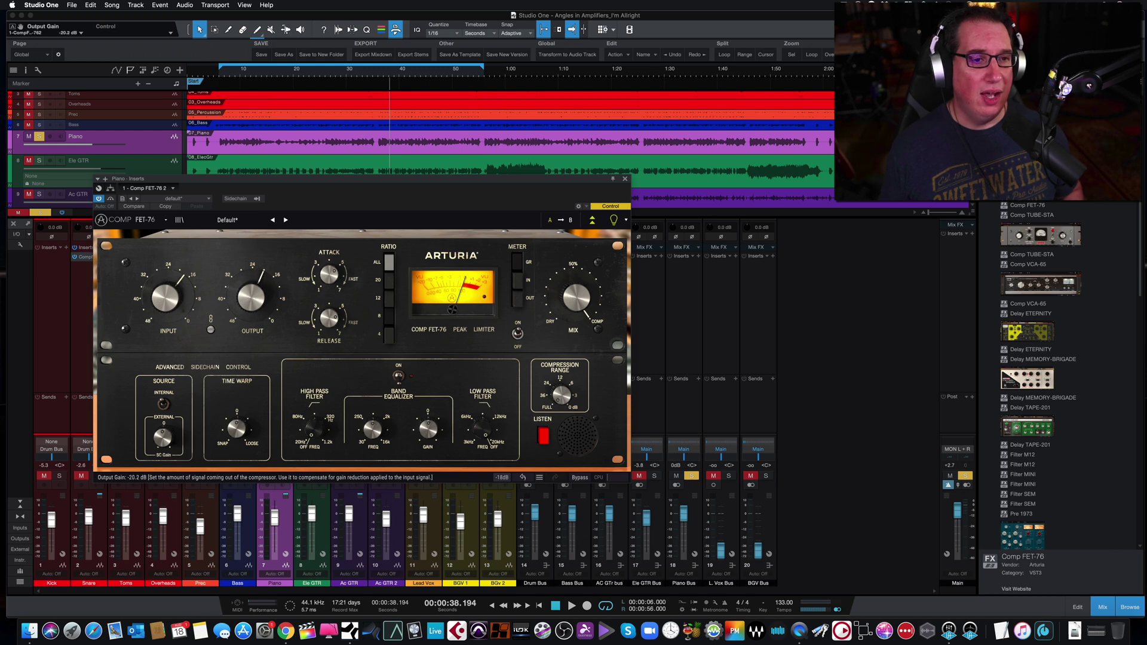
Raise the piano compressor's Input Gain to about -8 dB, compare with bypass, and set the Output Gain to -18.2 dB
drag(166, 297, 165, 273)
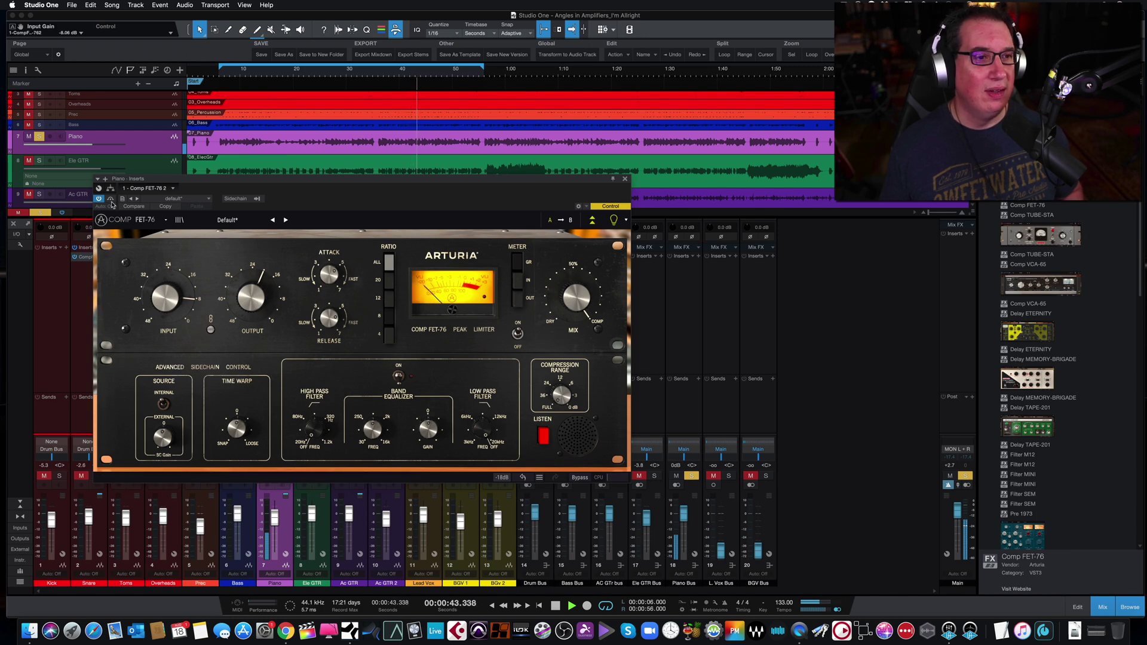
click(110, 201)
click(110, 201)
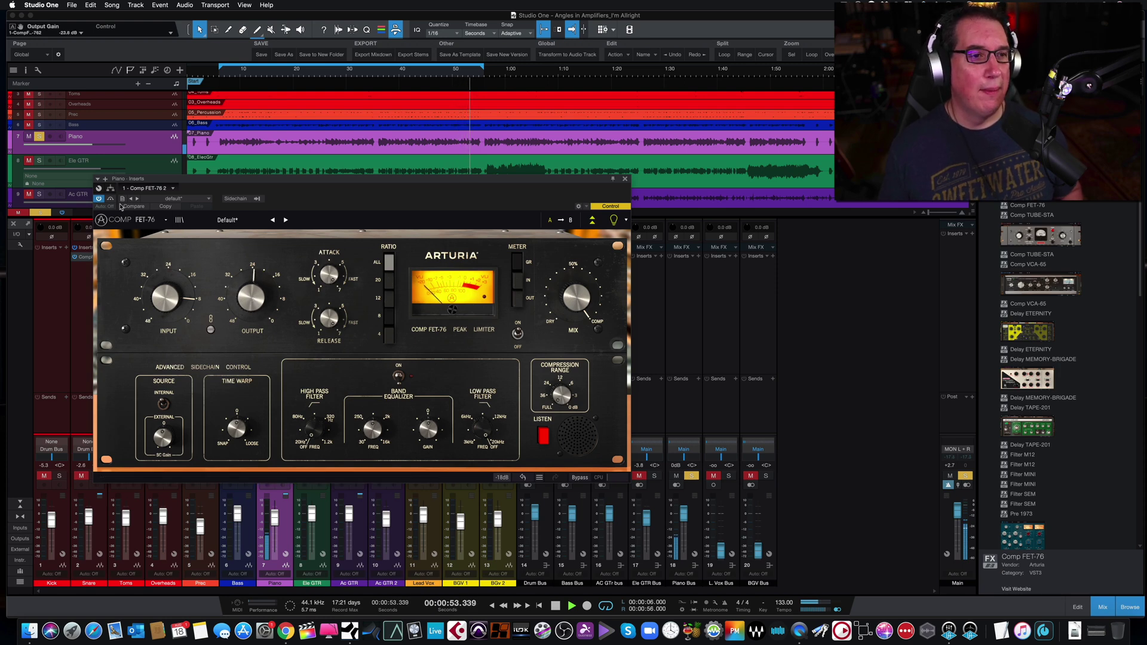
drag(236, 294, 236, 280)
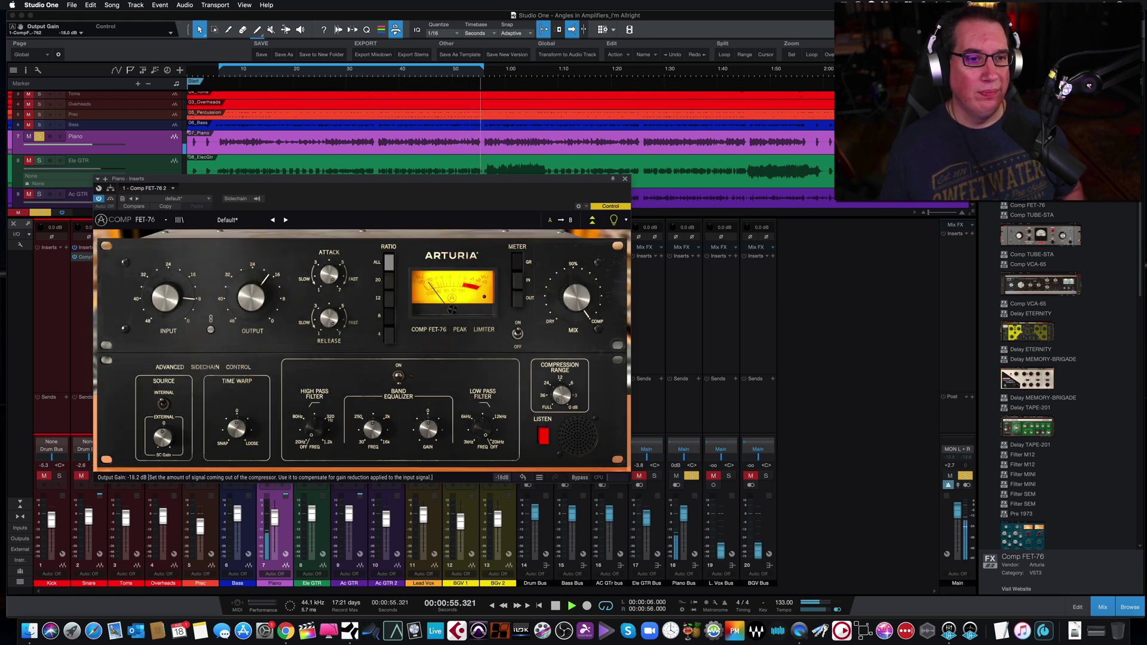
Compare the compressed and bypassed piano repeatedly during playback, trimming the Output Gain to -18.4 dB
click(110, 200)
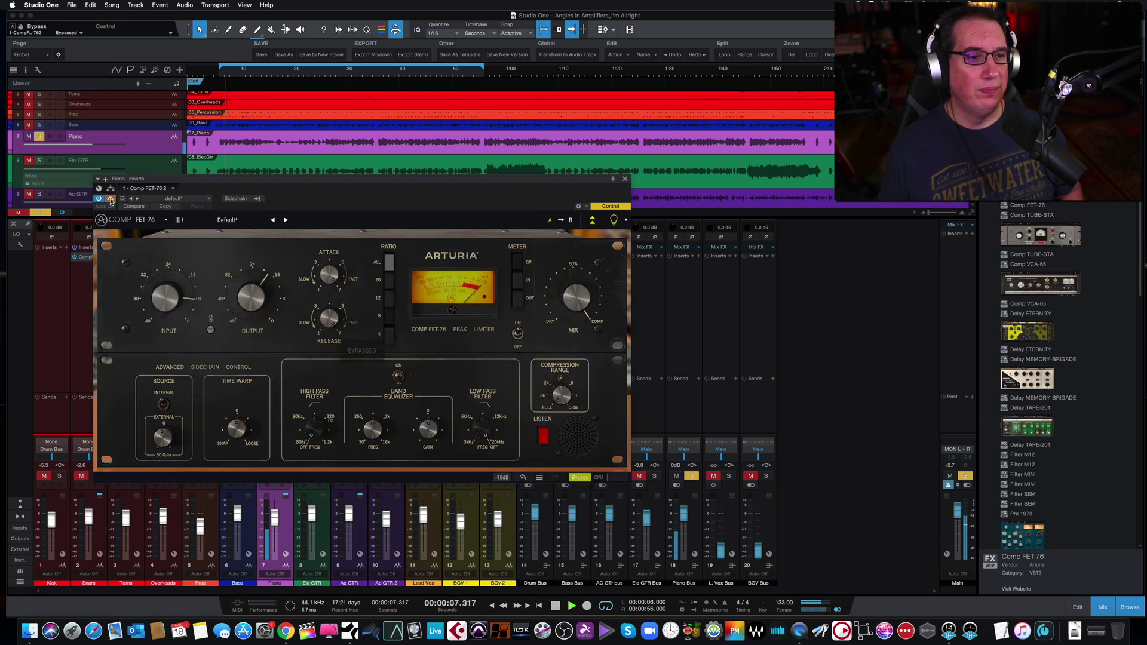
click(111, 200)
click(111, 200)
click(111, 199)
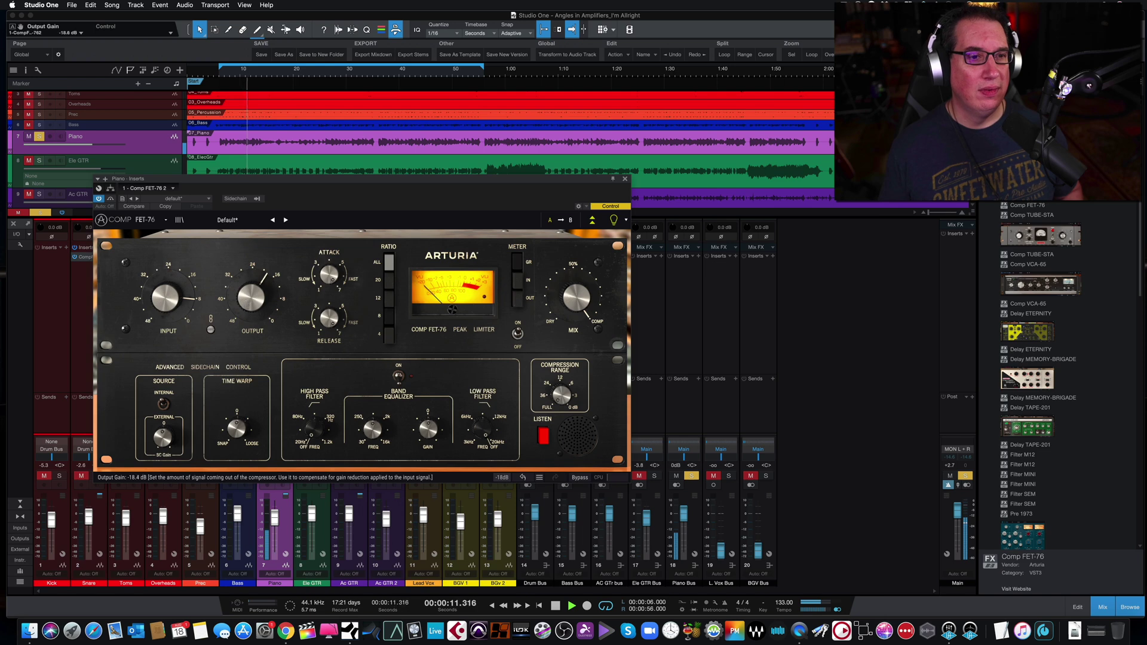
click(111, 199)
click(111, 199)
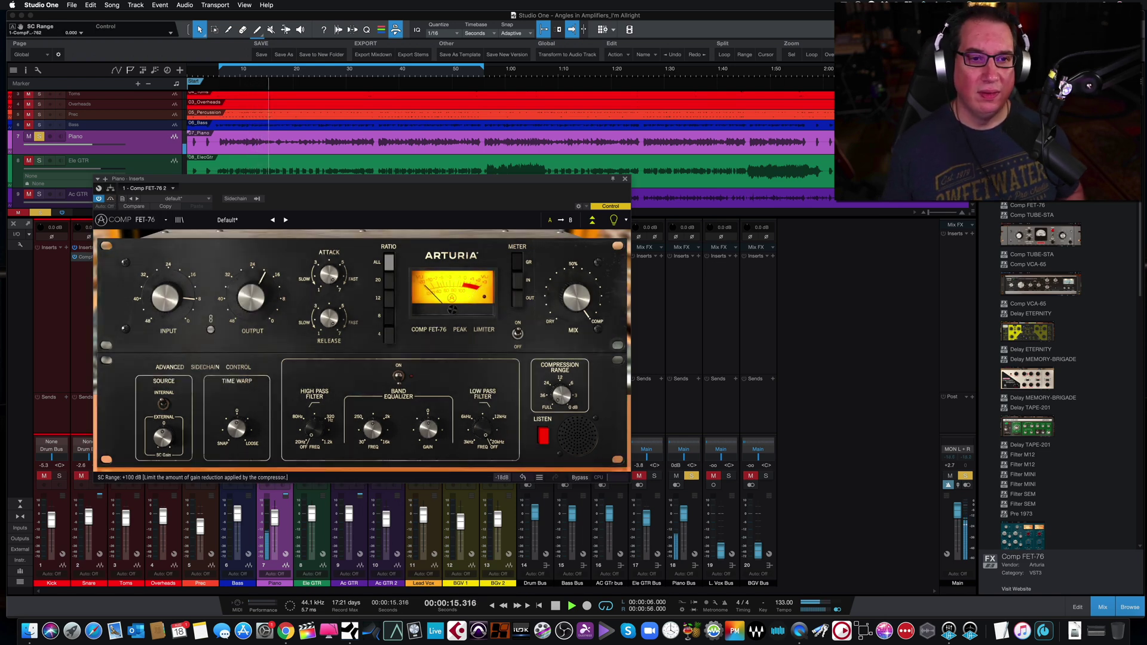
Try different Compression Range amounts on the piano compressor and blend its Mix down to 50%
drag(162, 438, 163, 429)
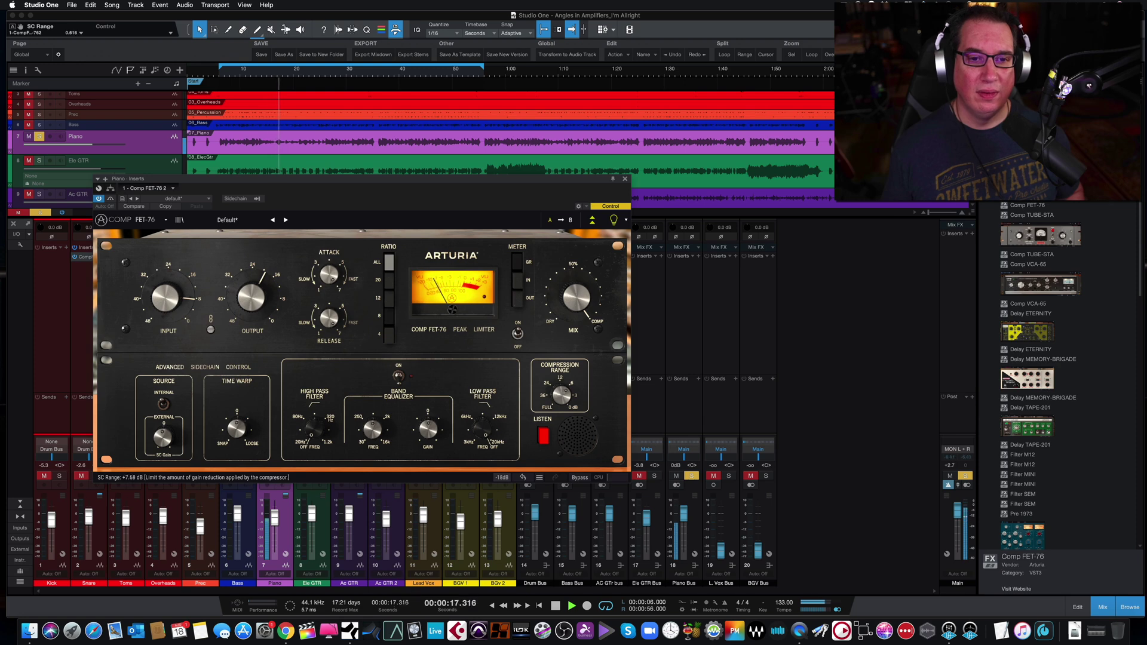
drag(163, 437, 162, 443)
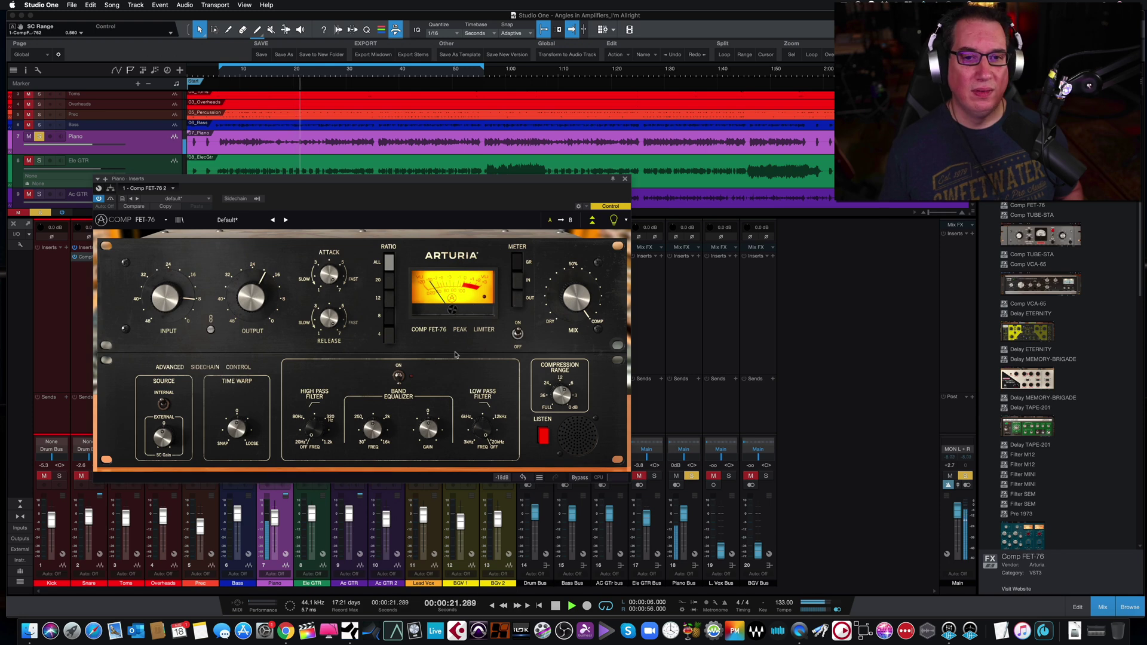
drag(578, 309, 578, 323)
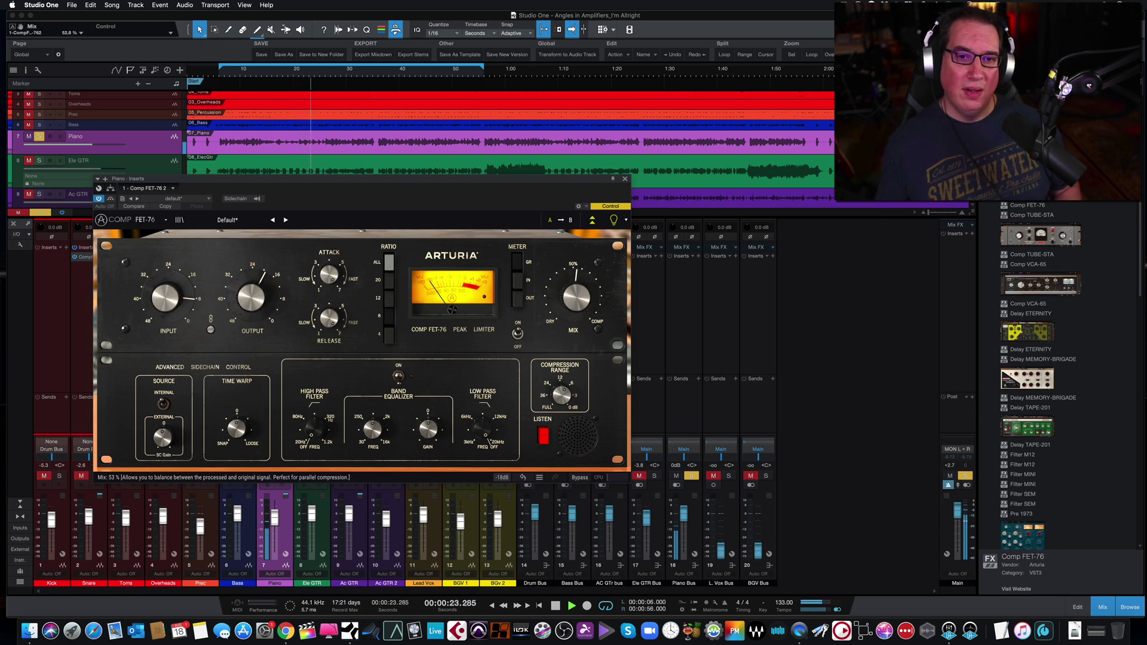
drag(579, 323, 578, 320)
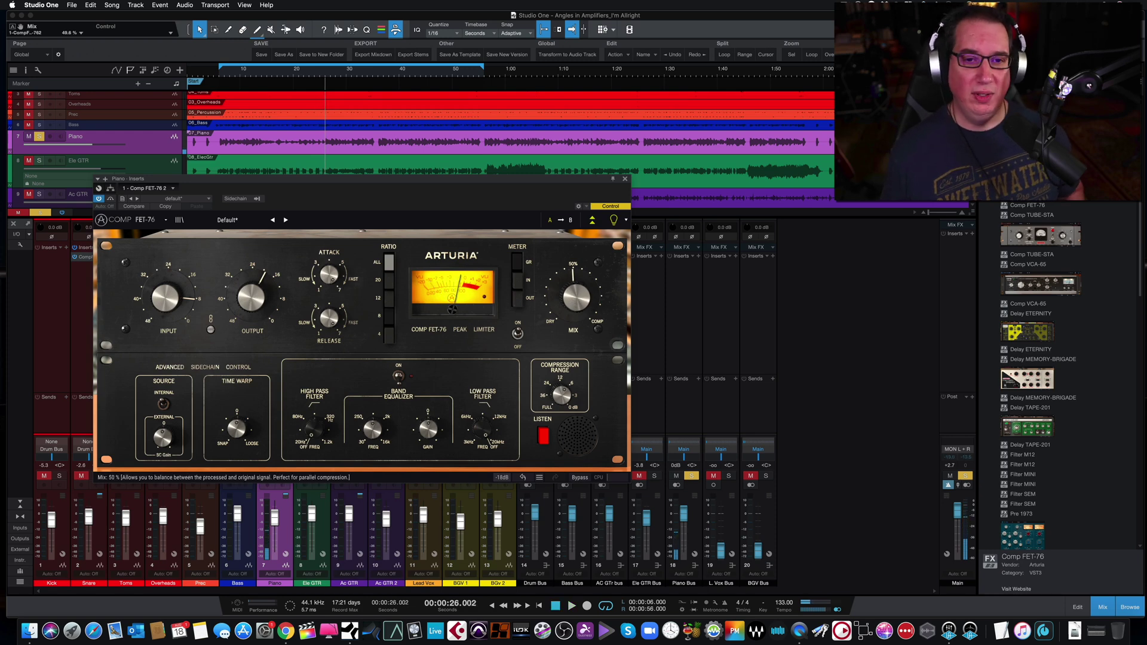
Set the piano compressor's Compression Range to 16 dB, adjusting its window position and resuming playback
drag(433, 182, 434, 173)
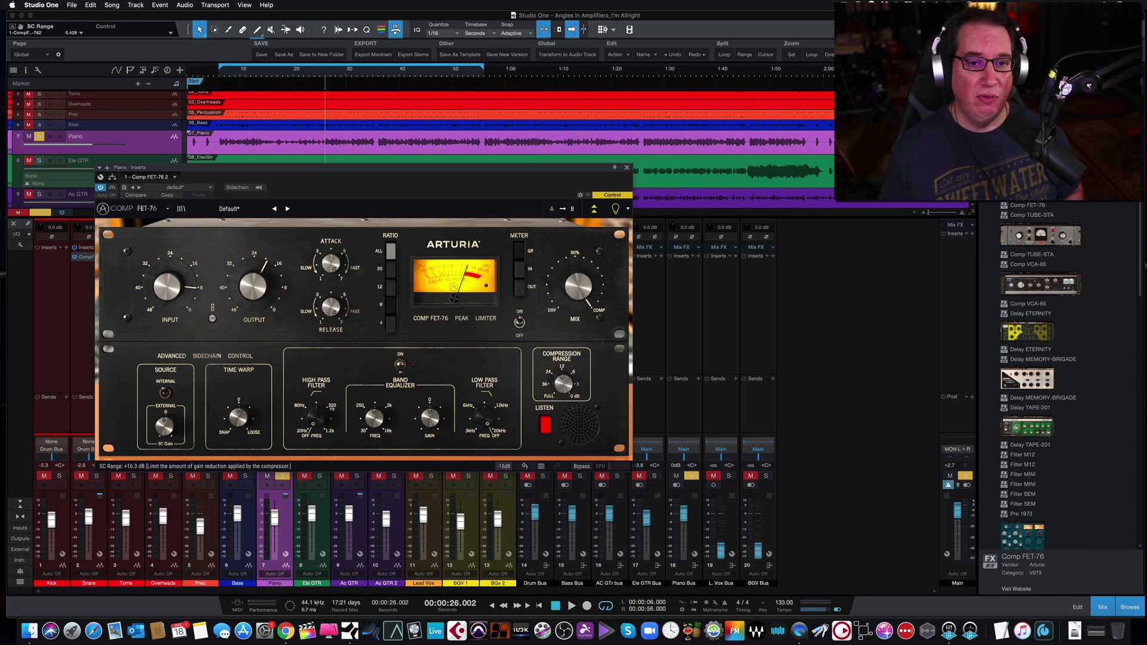
drag(562, 383, 562, 385)
key(space)
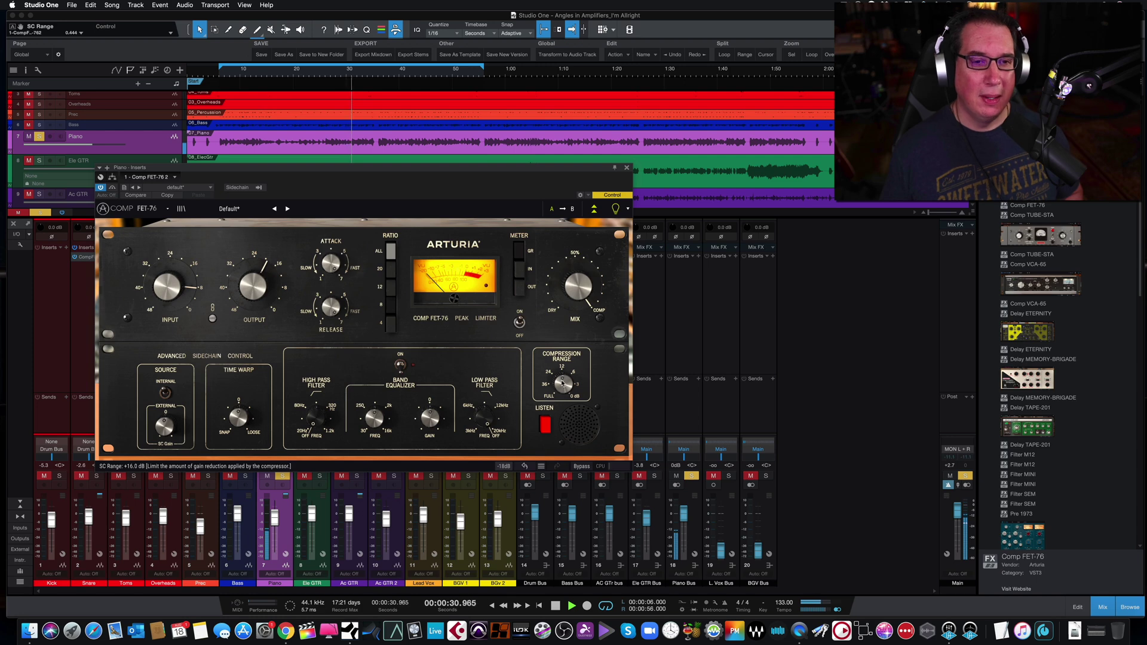
drag(442, 171, 439, 173)
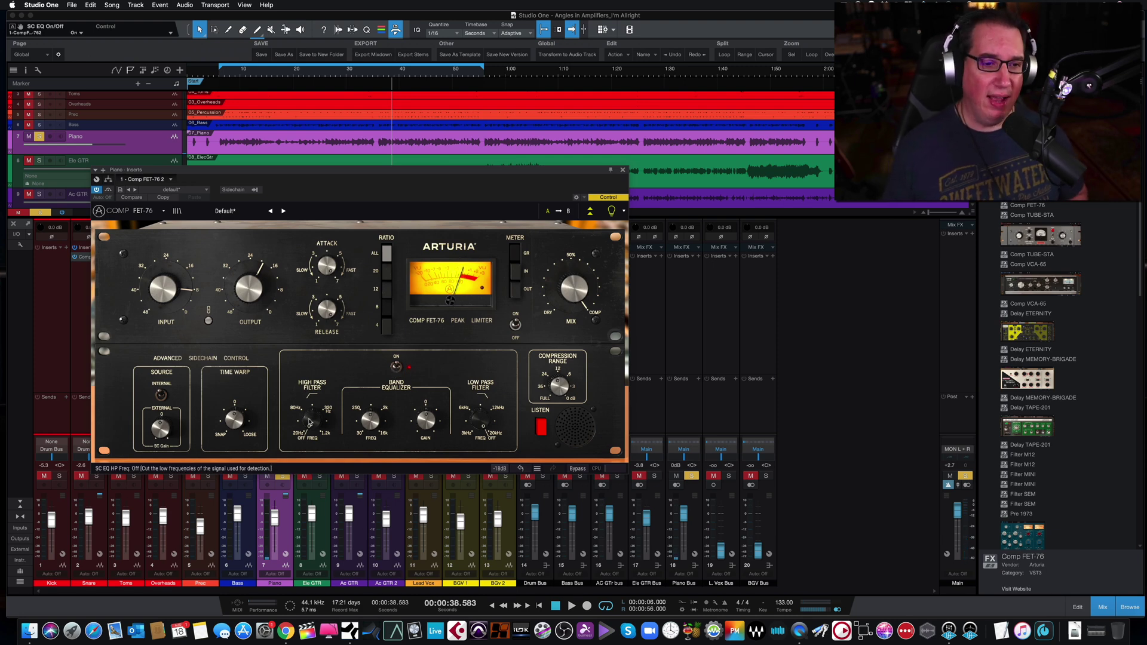
Set the piano compressor's sidechain high-pass filter to about 121 Hz and lower its Input Gain to -21.1 dB
key(space)
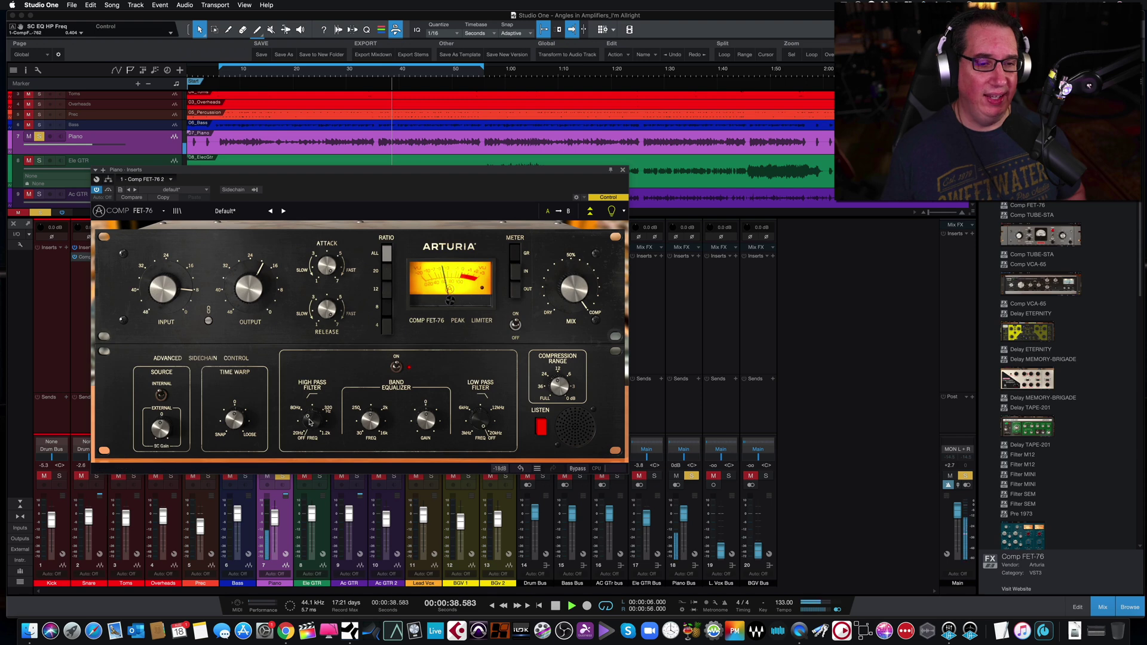
drag(310, 420, 310, 412)
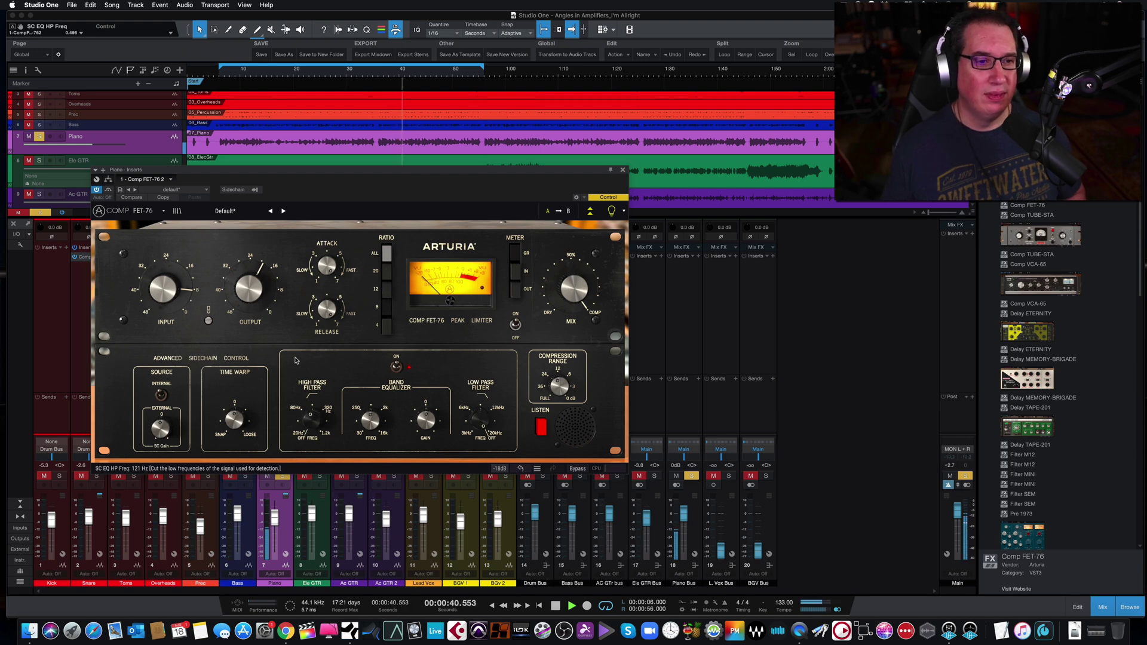
drag(162, 289, 162, 281)
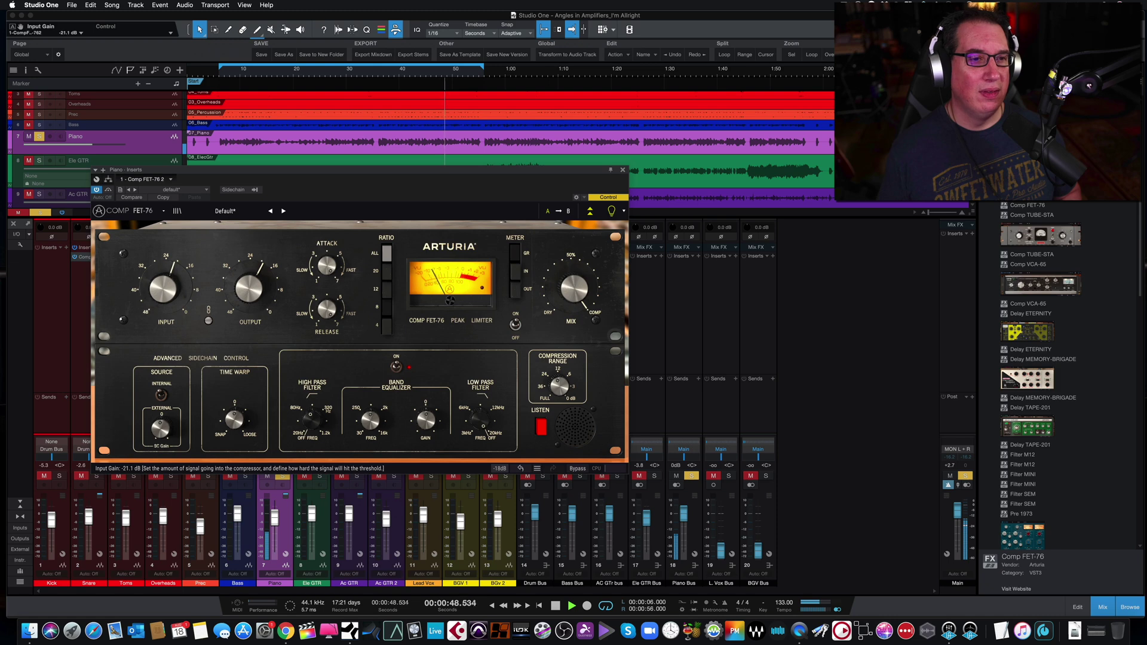
Fine-tune the piano's Compression Range while comparing the compressed and bypassed sound, and stop playback
click(108, 190)
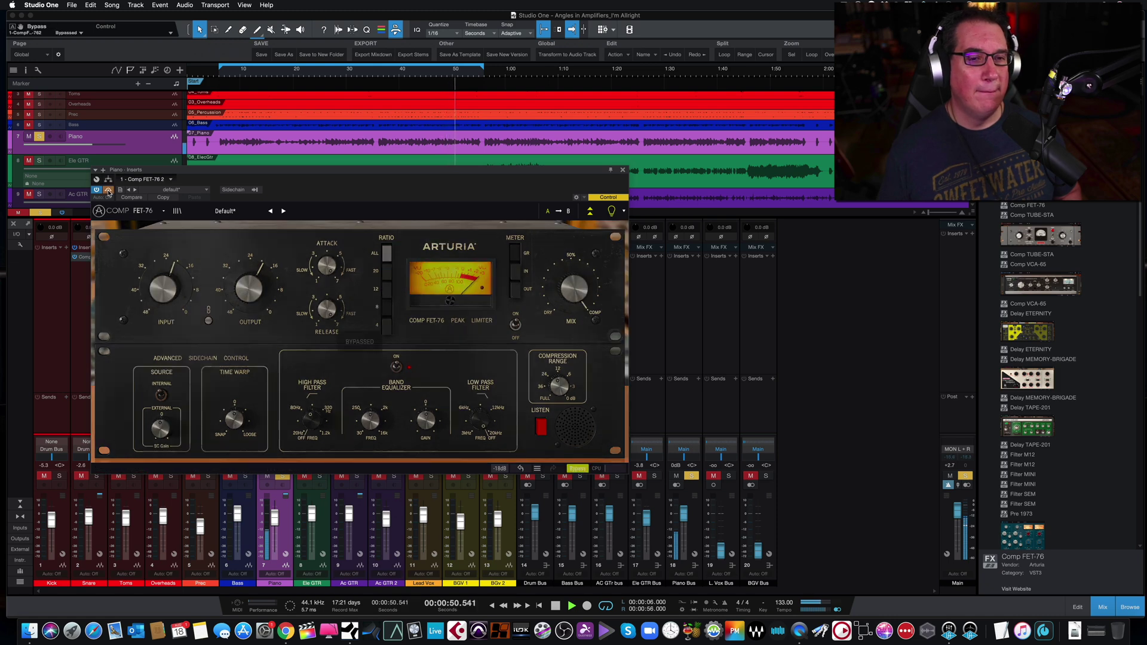
click(108, 190)
drag(558, 386, 558, 382)
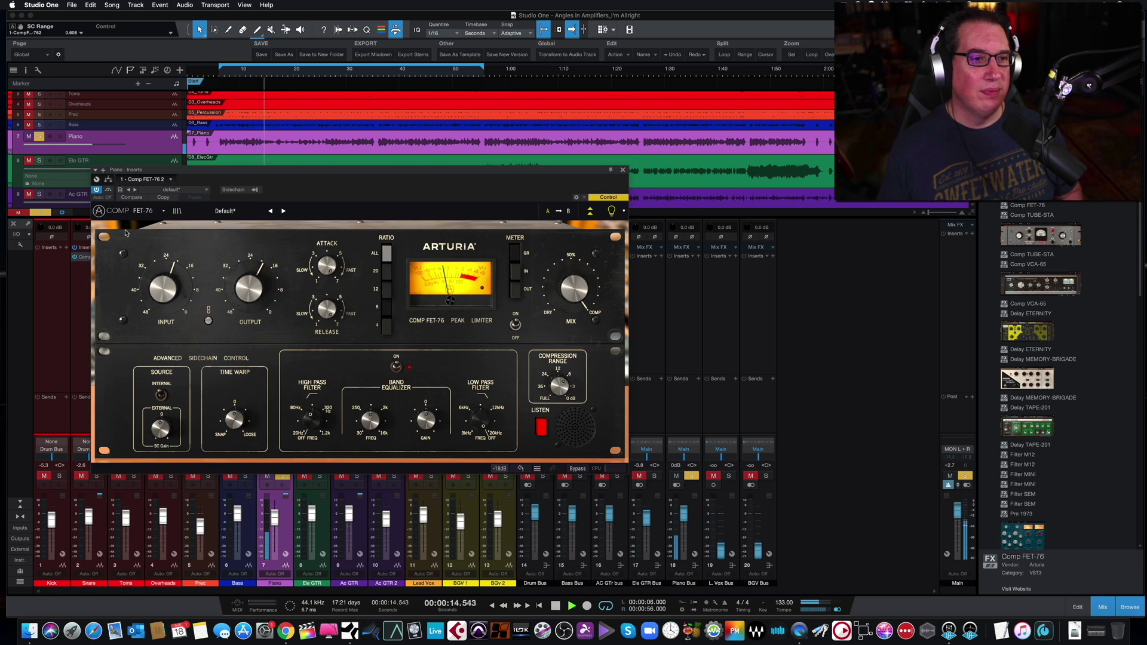
click(109, 190)
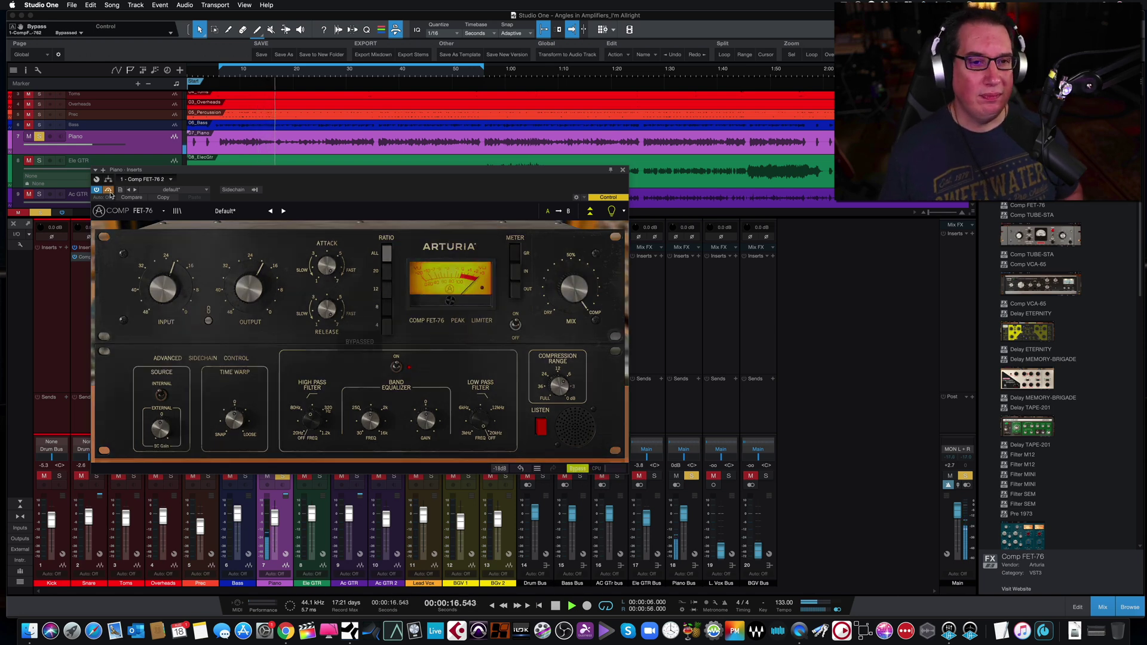
click(109, 190)
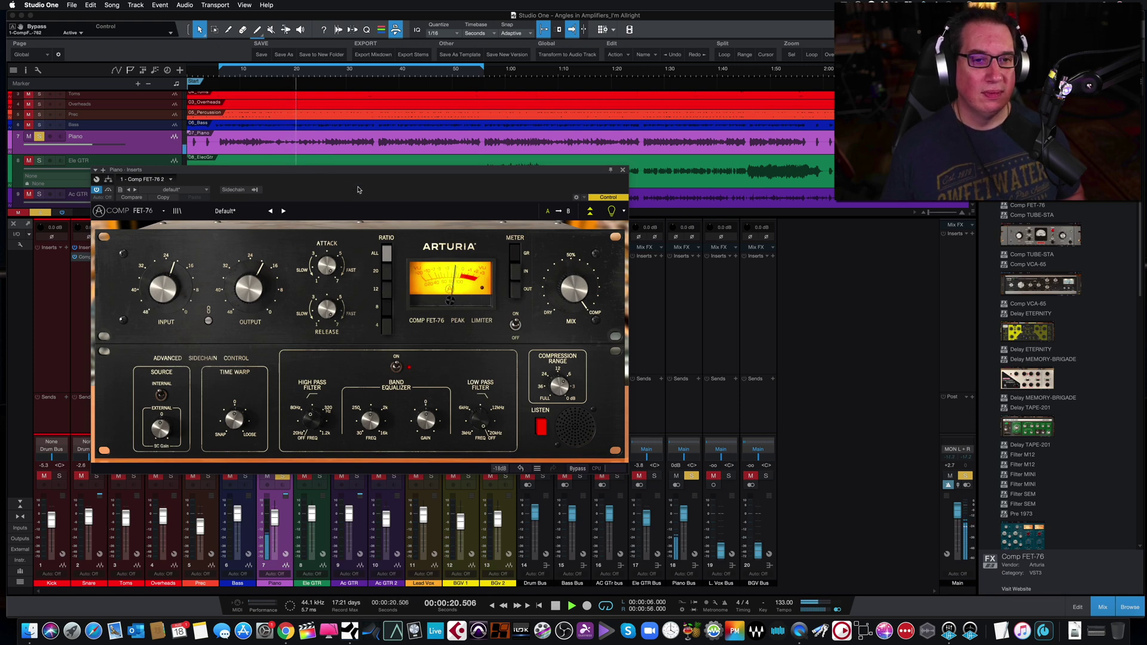
key(space)
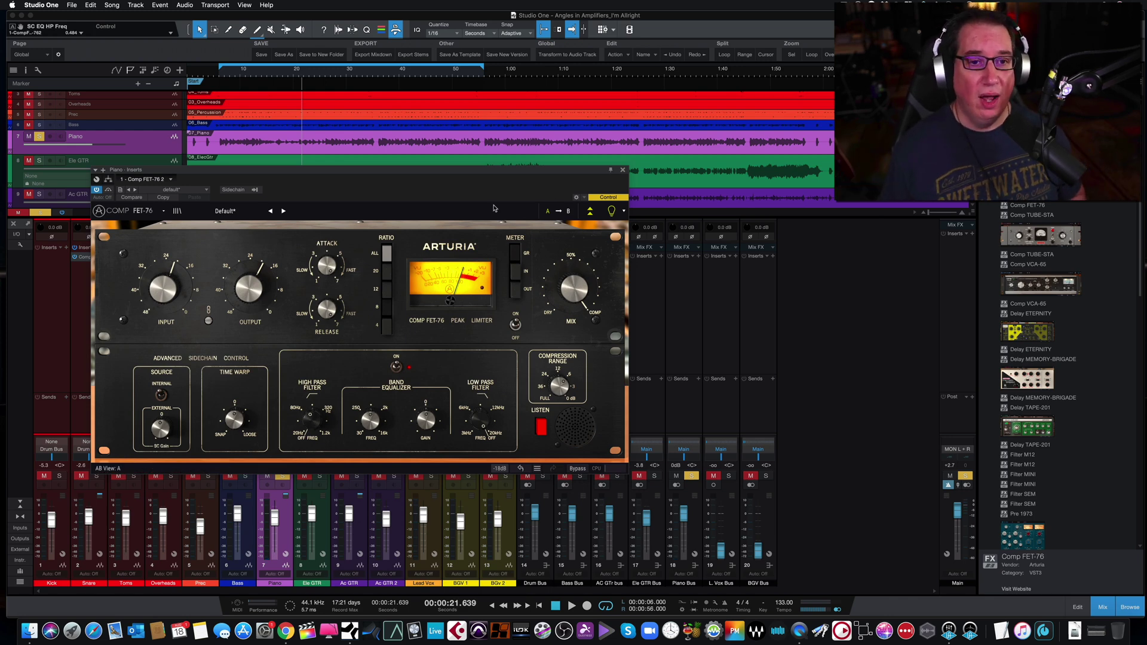
Close the piano compressor, solo the Snare and mute the Piano, and open the Snare's Comp FET-76 during playback
click(622, 172)
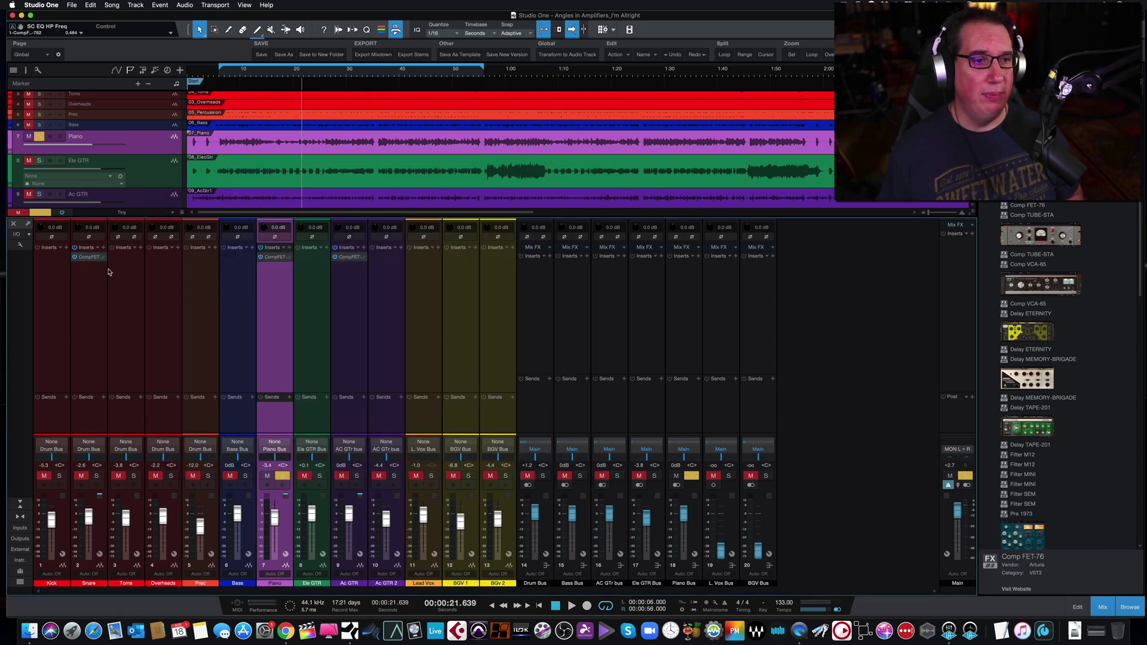
click(95, 476)
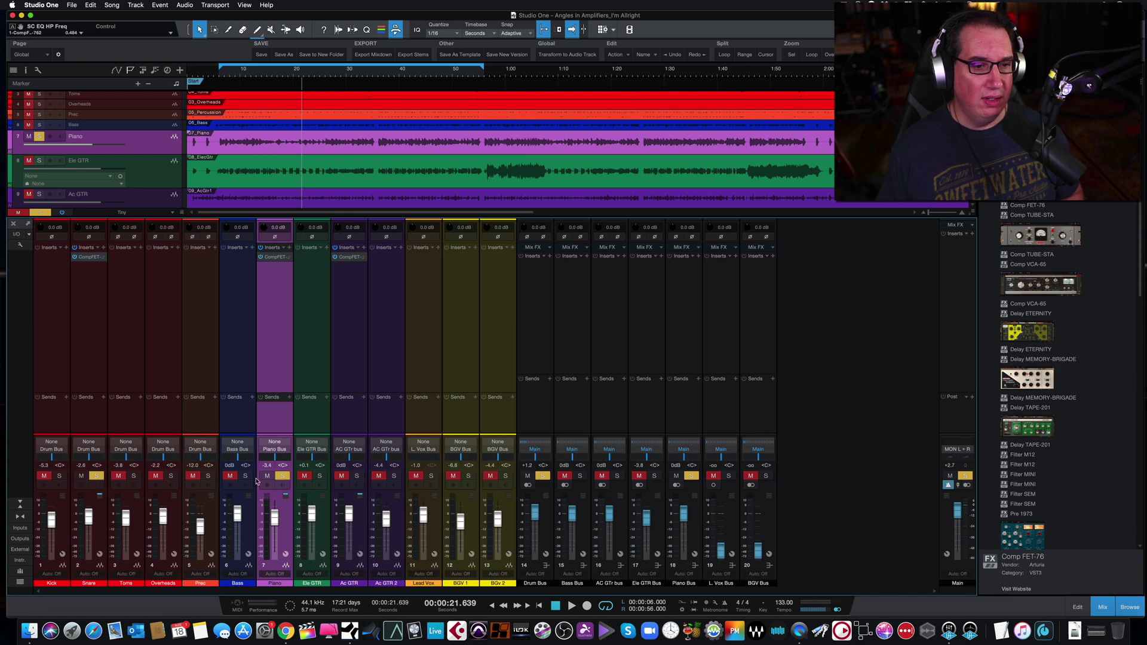
click(267, 476)
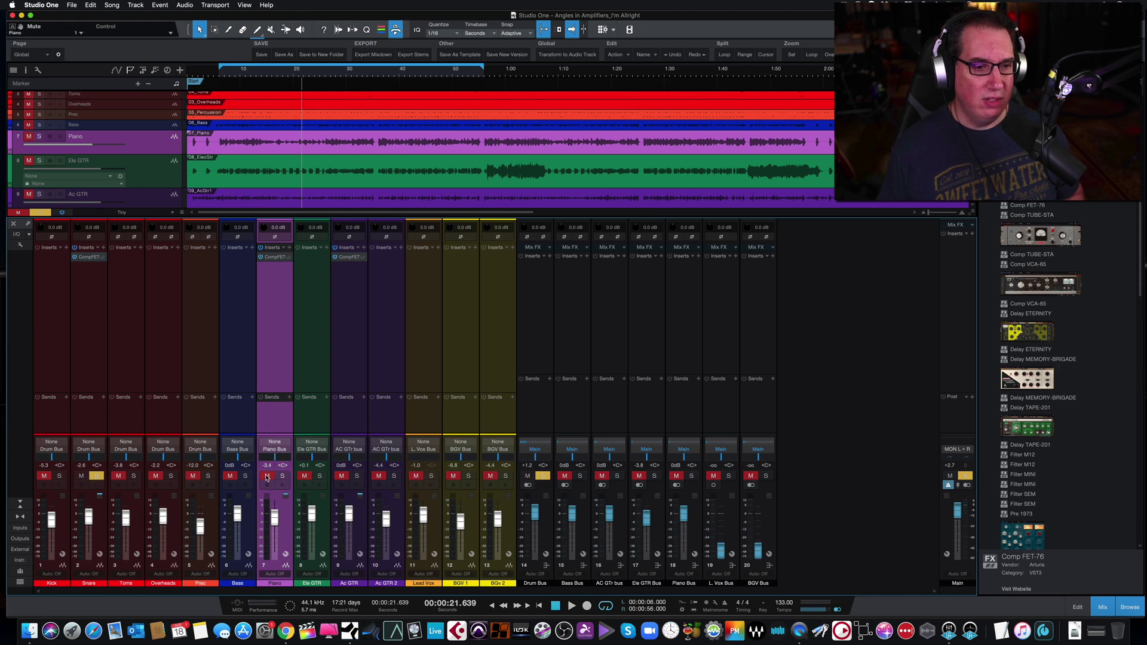
click(88, 258)
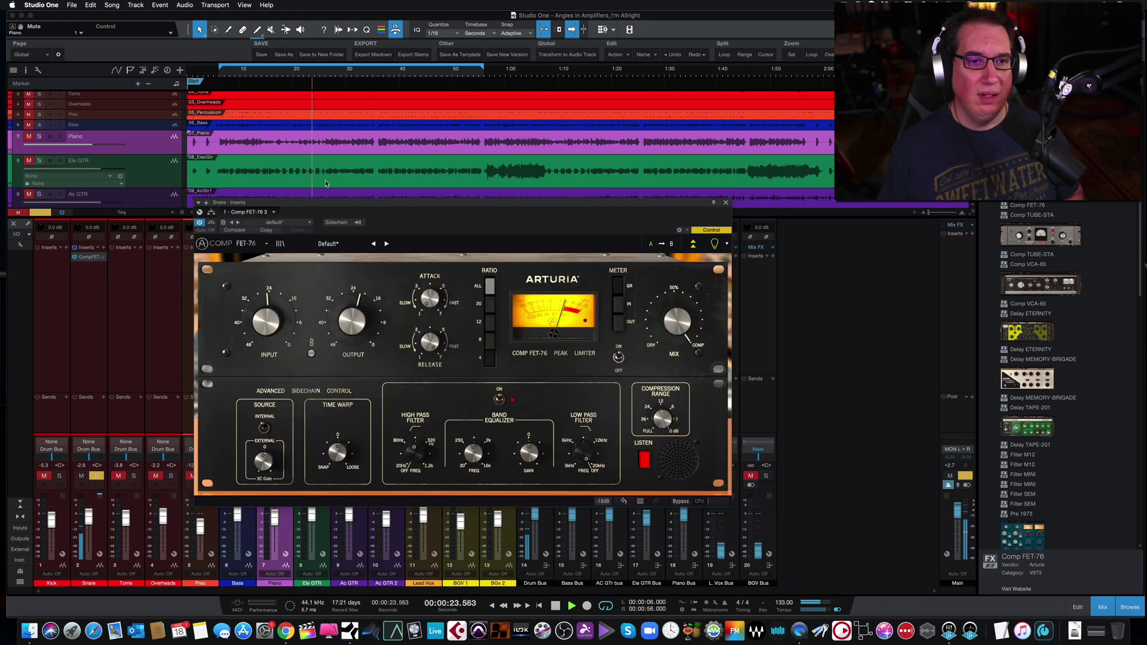
drag(376, 258, 329, 258)
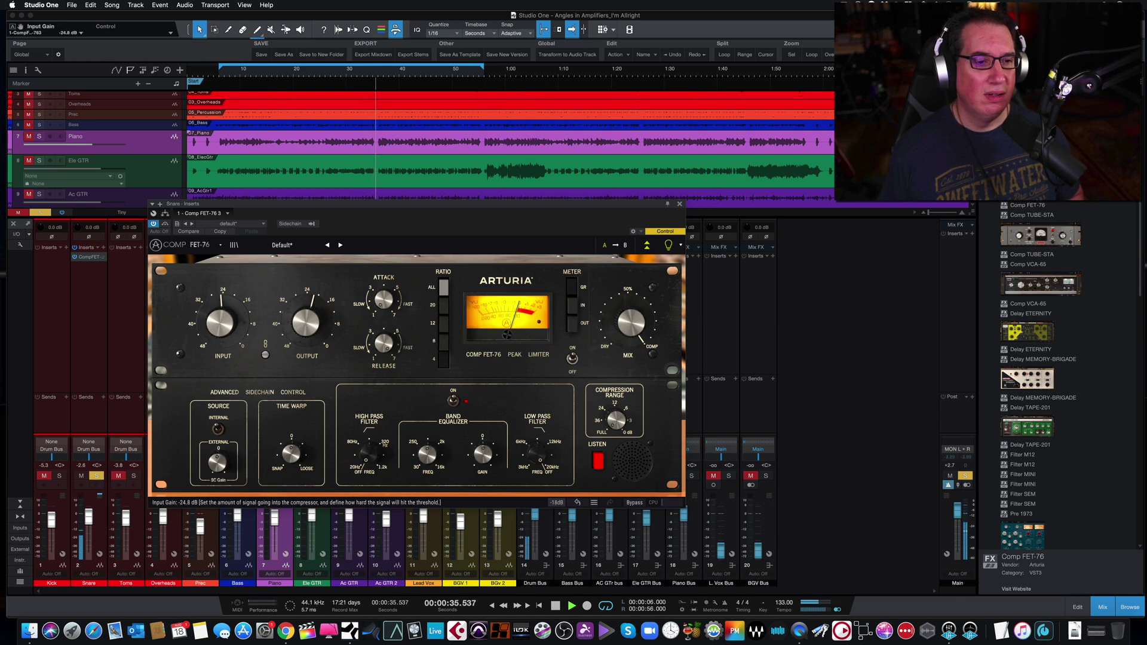
Raise the snare compressor's Input Gain to -20.5 dB and adjust its Output Gain to about -21.7 dB while comparing with bypass
scroll(220, 323, up, 3)
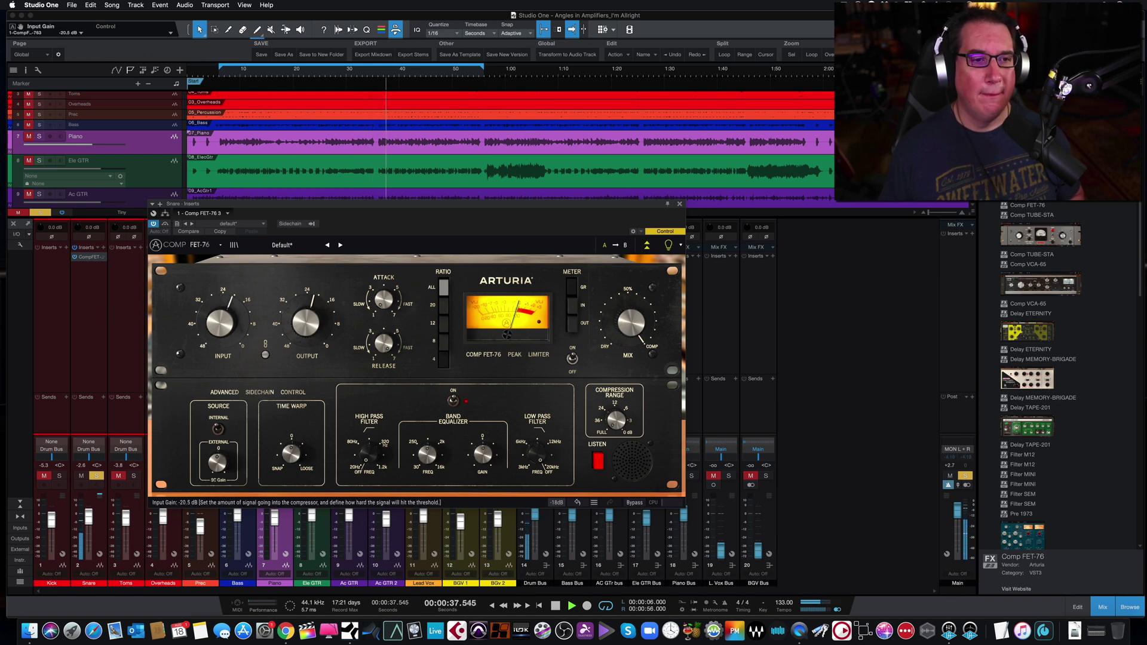
click(164, 225)
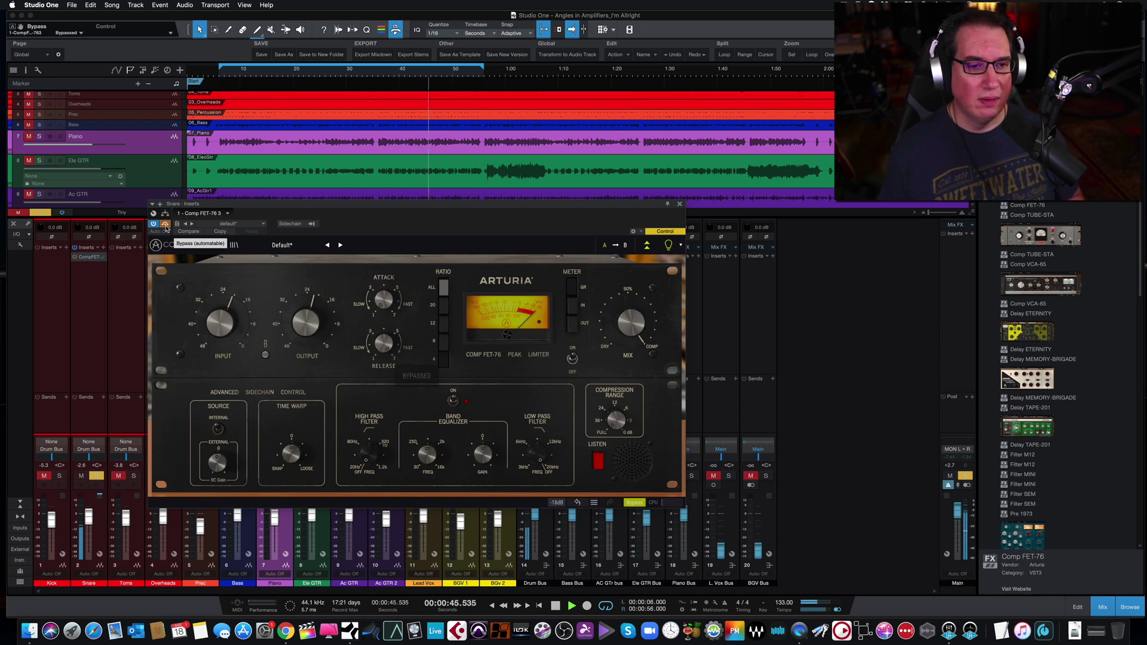
click(165, 224)
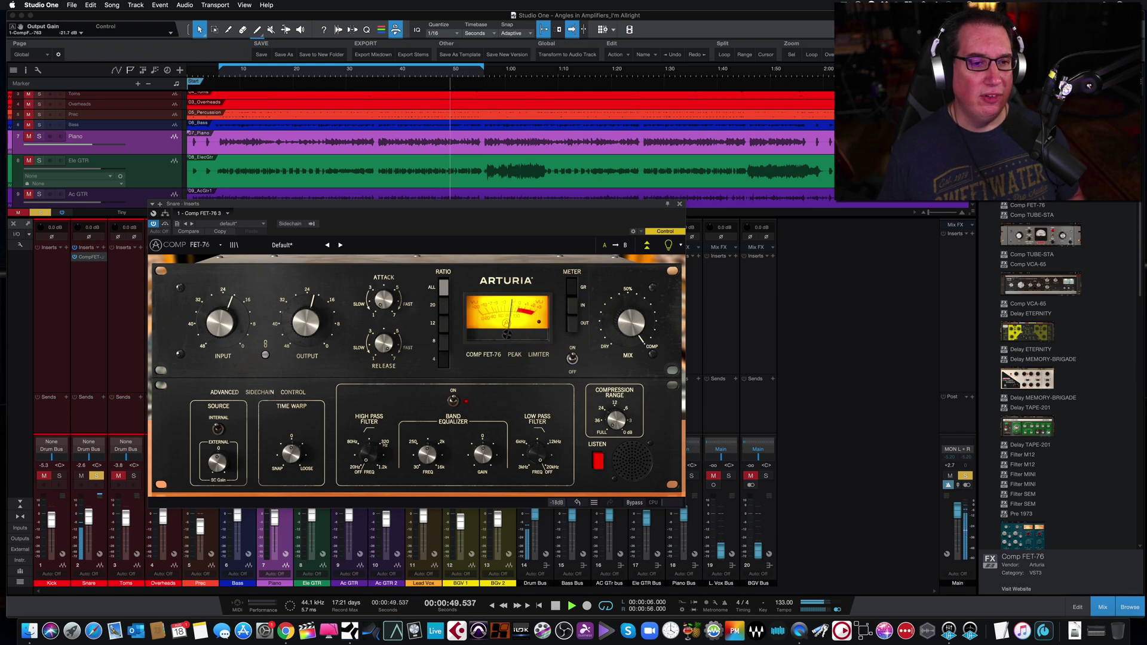
click(165, 225)
click(165, 224)
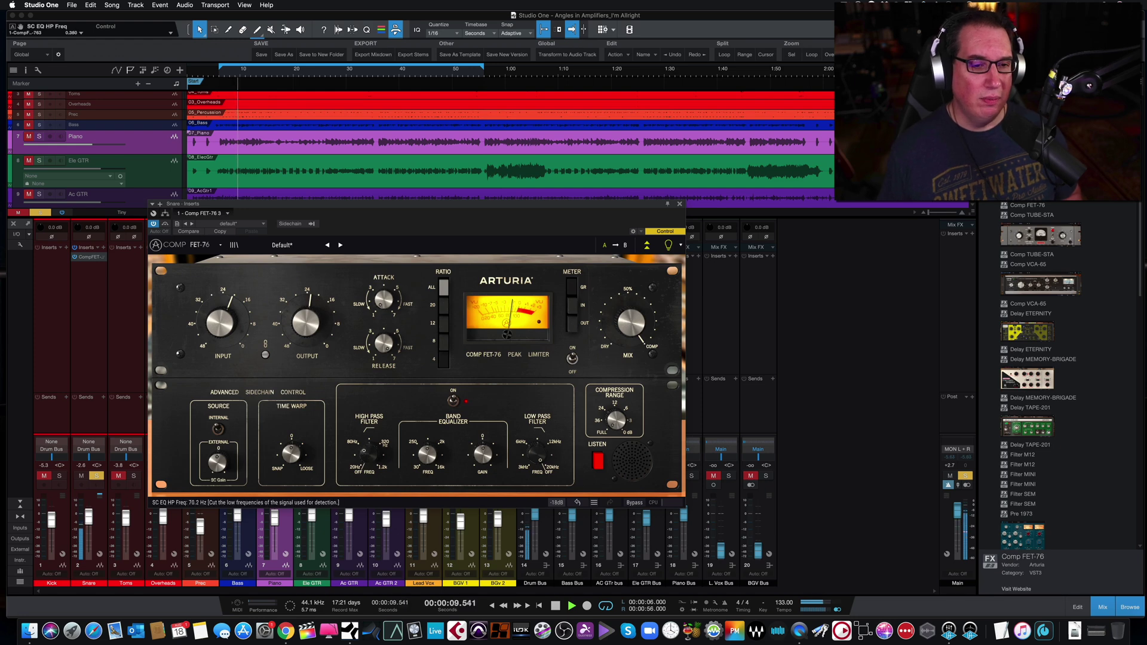
Raise the snare compressor's sidechain high-pass frequency above 70.2 Hz and compare the result with bypass
scroll(367, 459, up, 1)
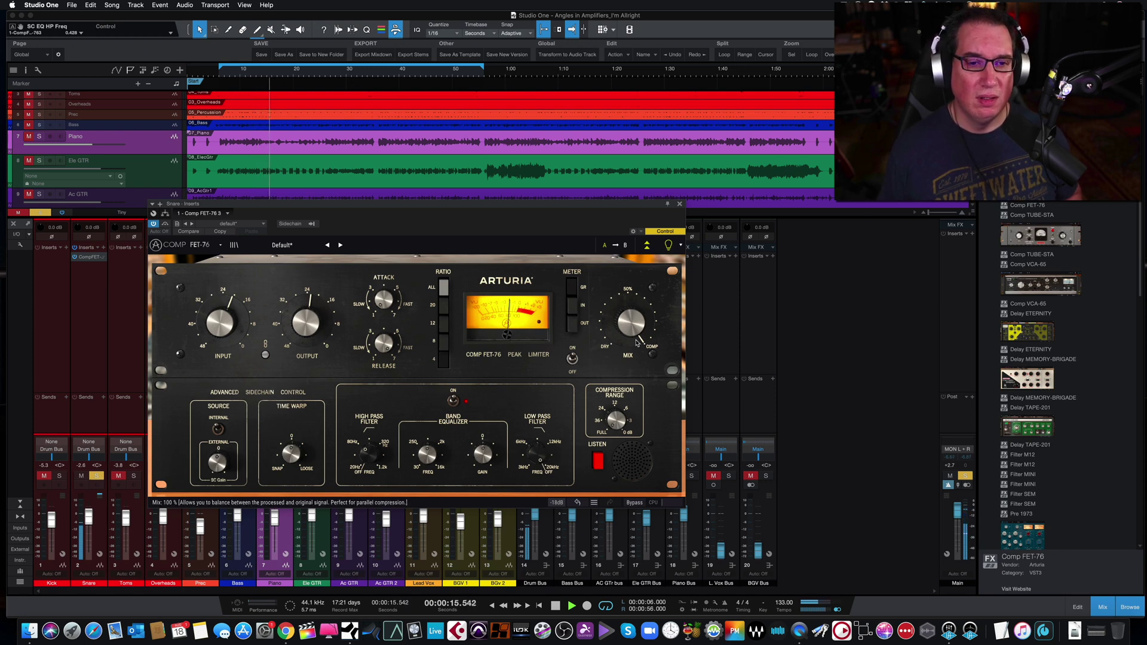
click(165, 224)
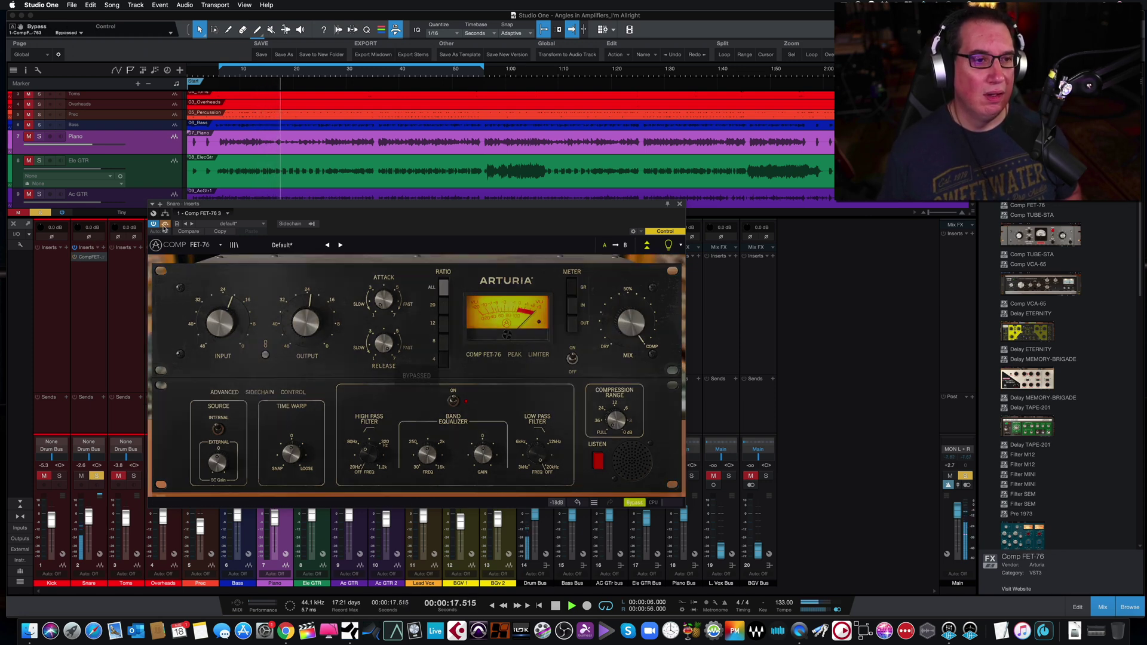
click(165, 224)
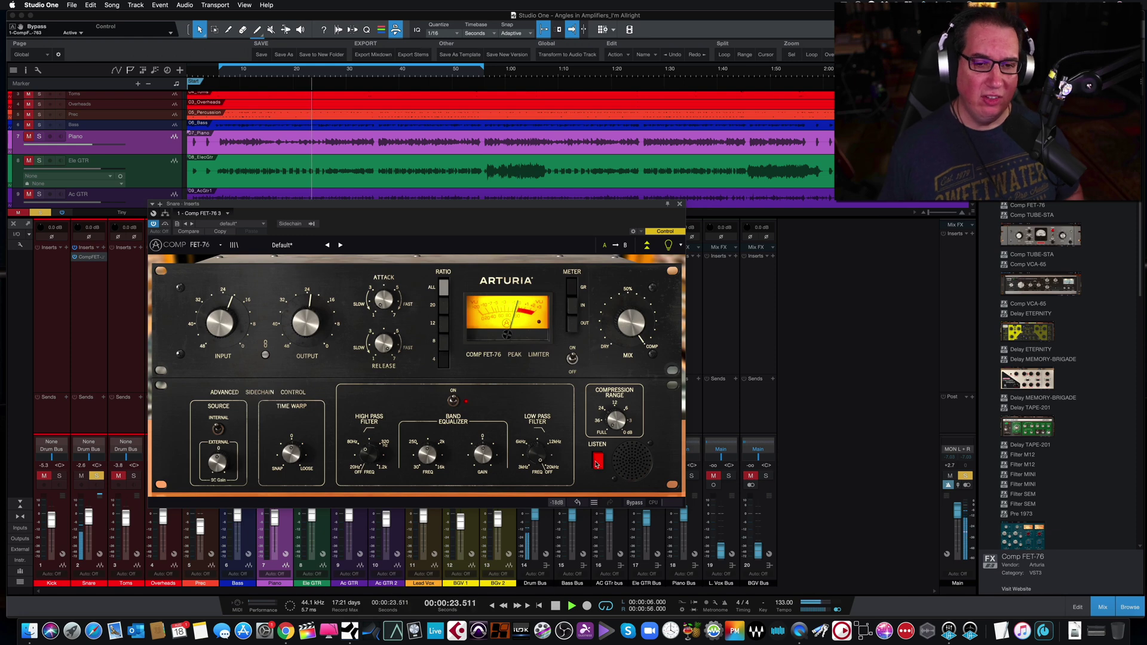
Audition the snare's sidechain signal with Listen, and try the high-pass filter at its maximum frequency
click(598, 461)
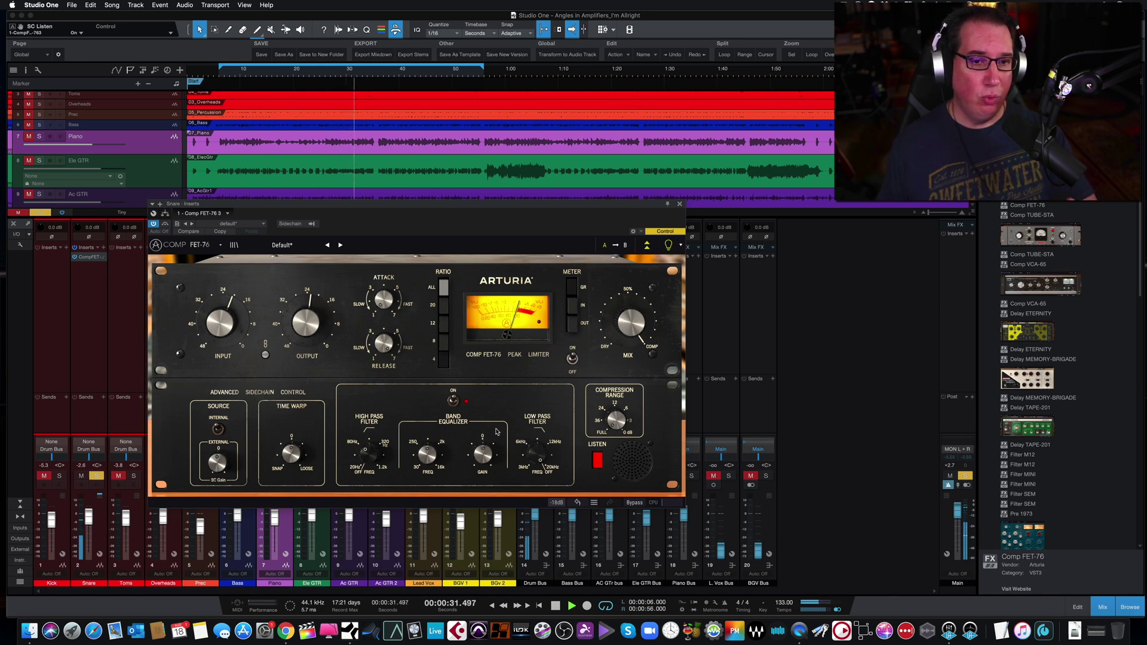
click(597, 459)
drag(367, 460, 367, 406)
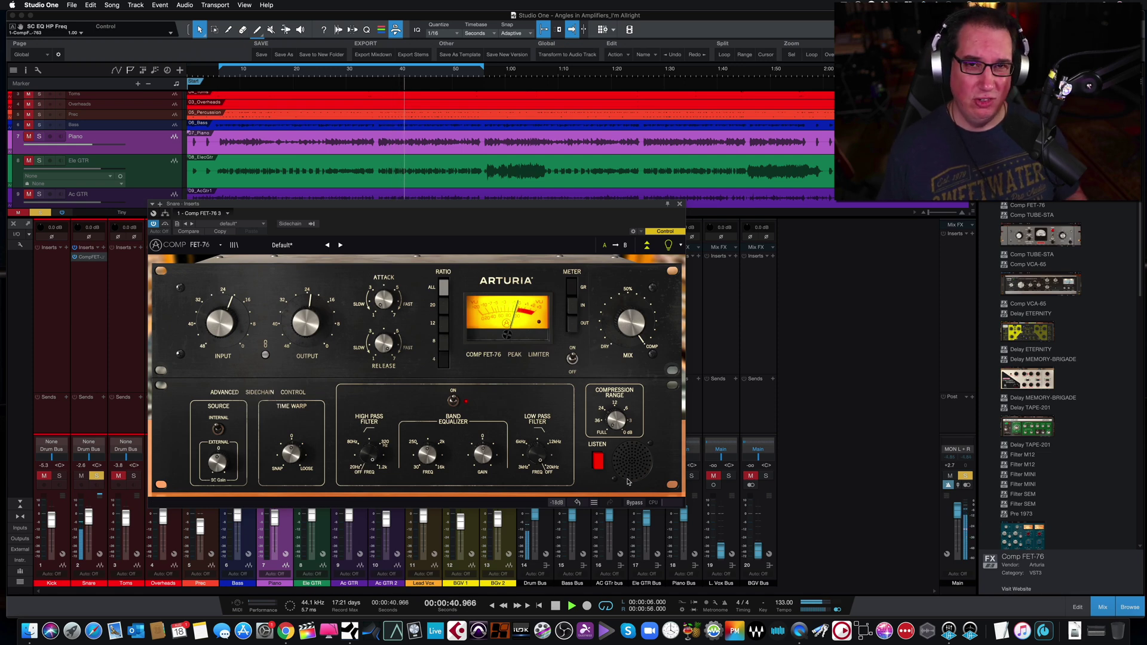
Monitor the snare's sidechain signal while bringing the high-pass frequency down to 148 Hz and slightly lower
click(598, 463)
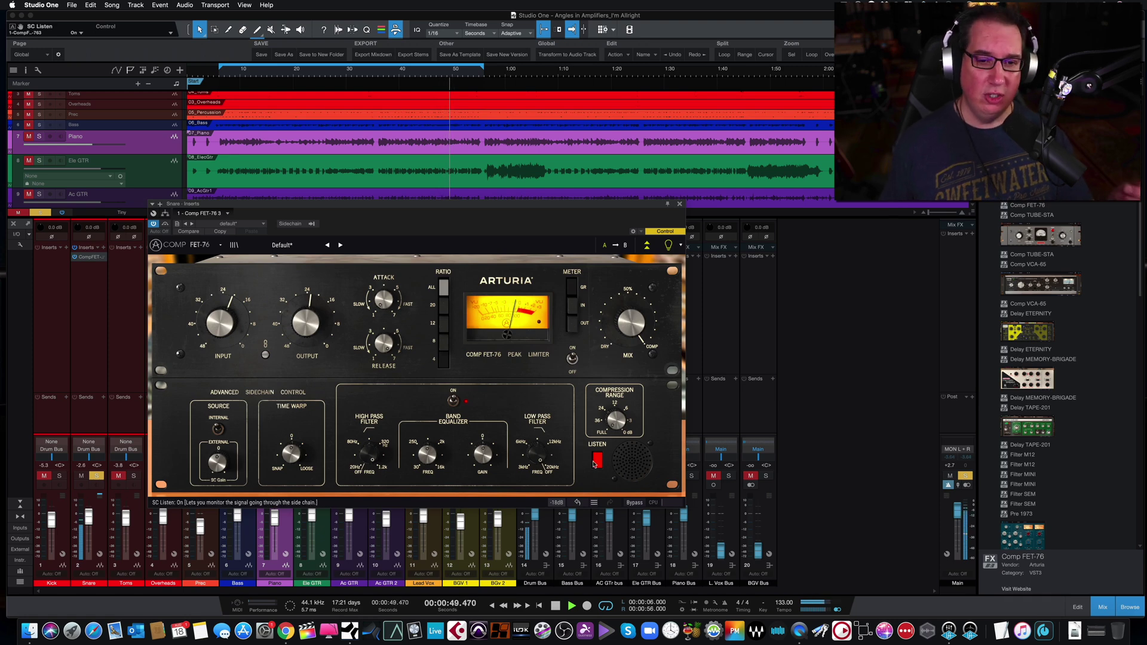
drag(371, 451, 372, 471)
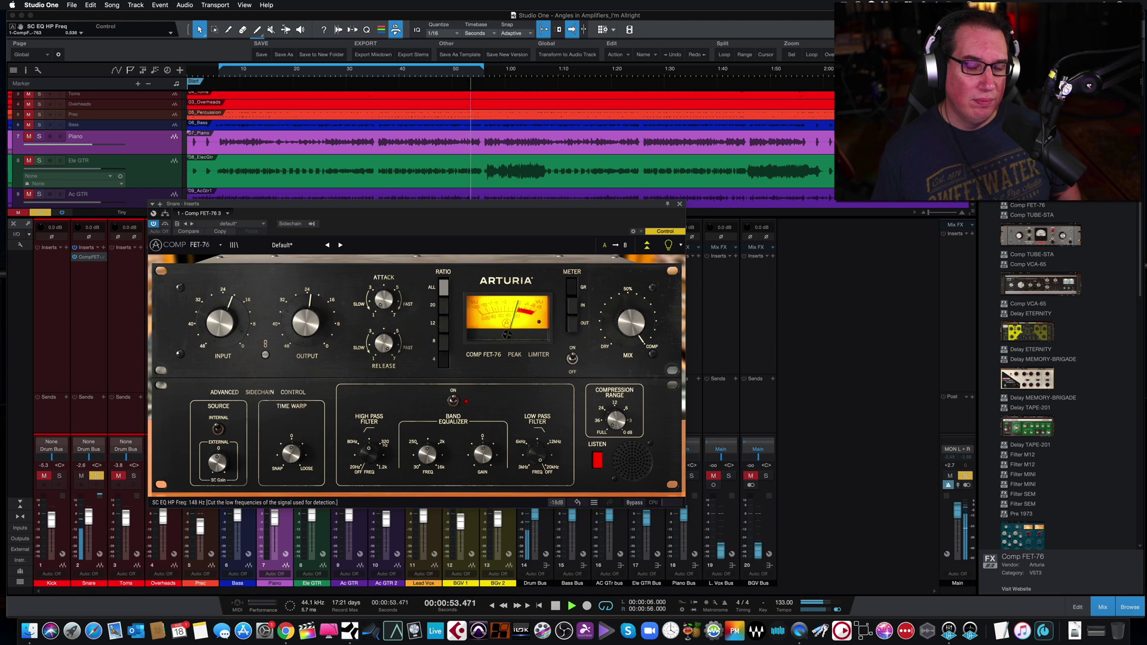
drag(369, 454, 368, 461)
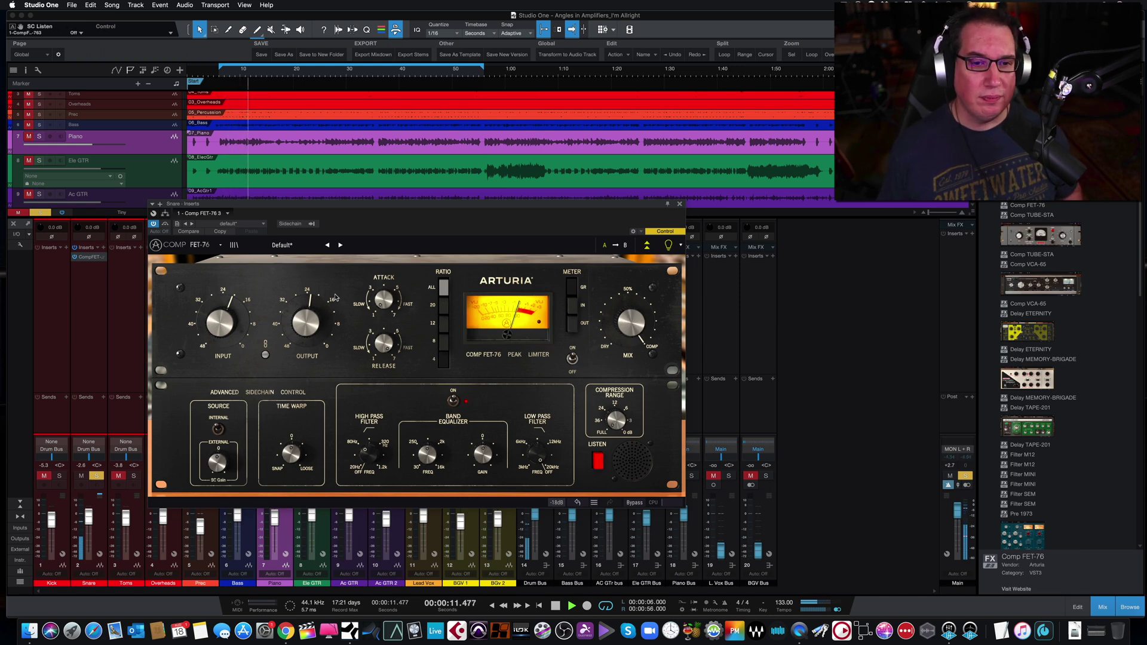
Raise the snare compressor's Input Gain to -16.3 dB and adjust its Attack to 3.00
click(165, 224)
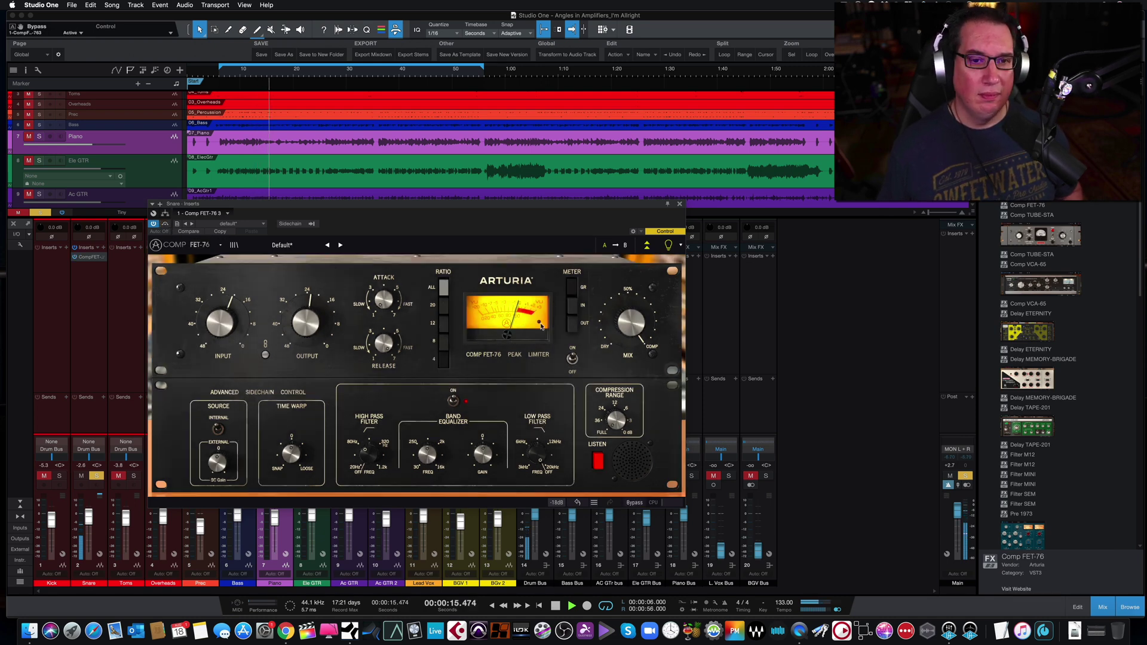
drag(220, 323, 220, 313)
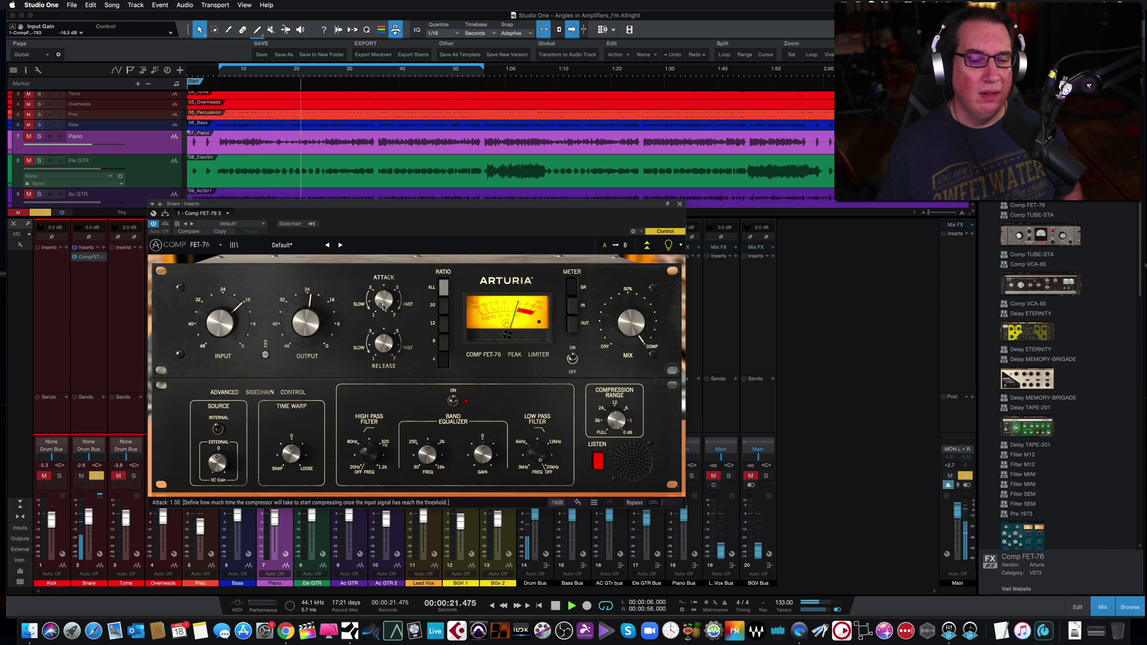
drag(384, 299, 383, 298)
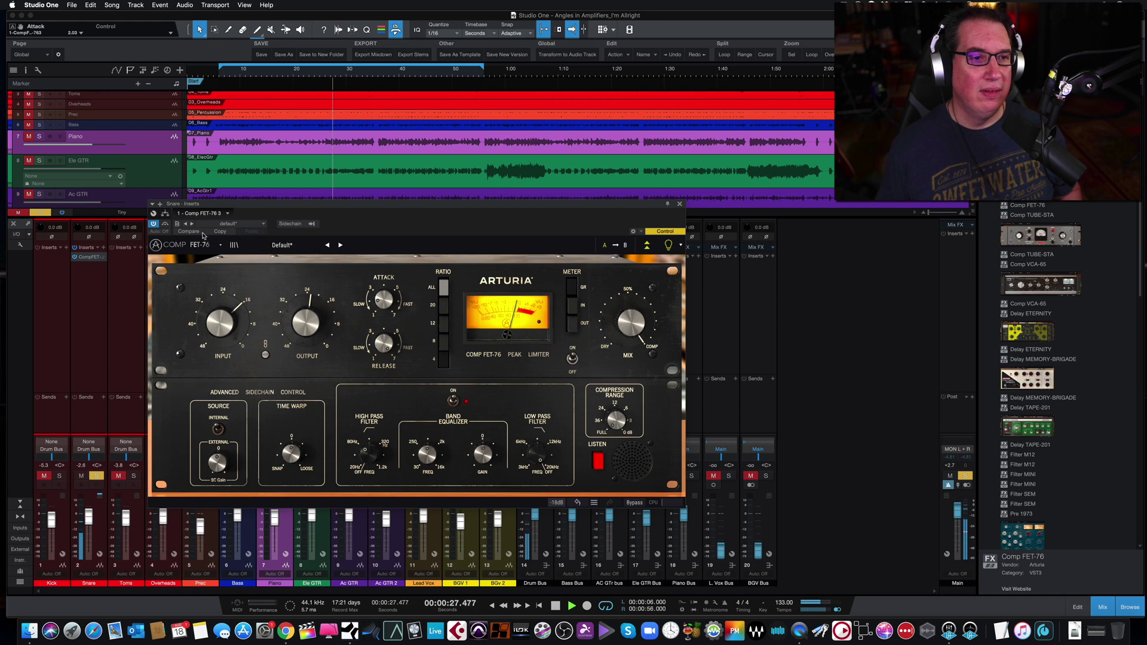
Lower the snare compressor's Output Gain to about -24.8 dB while comparing the processed sound with bypass
click(164, 224)
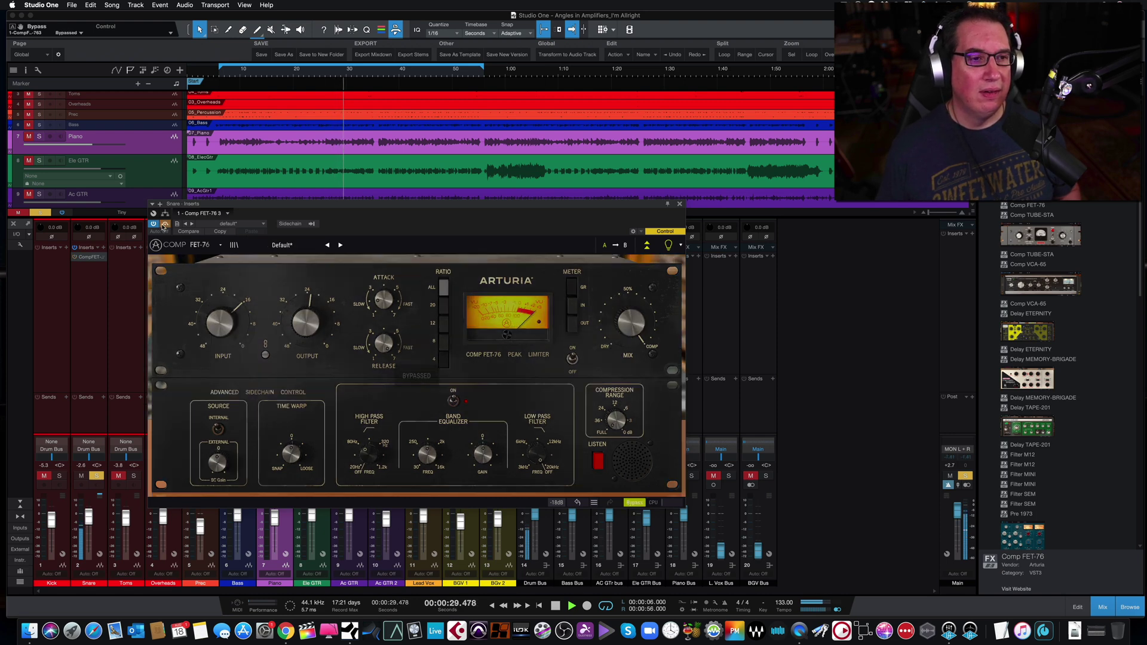
click(164, 224)
drag(305, 322, 305, 326)
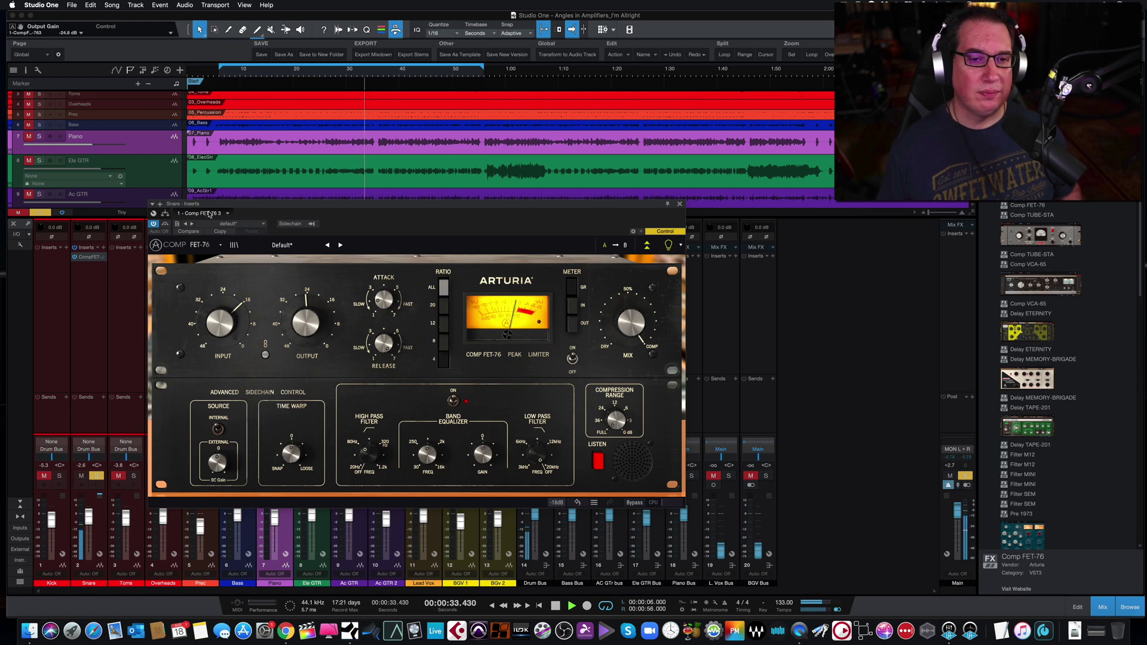
click(165, 224)
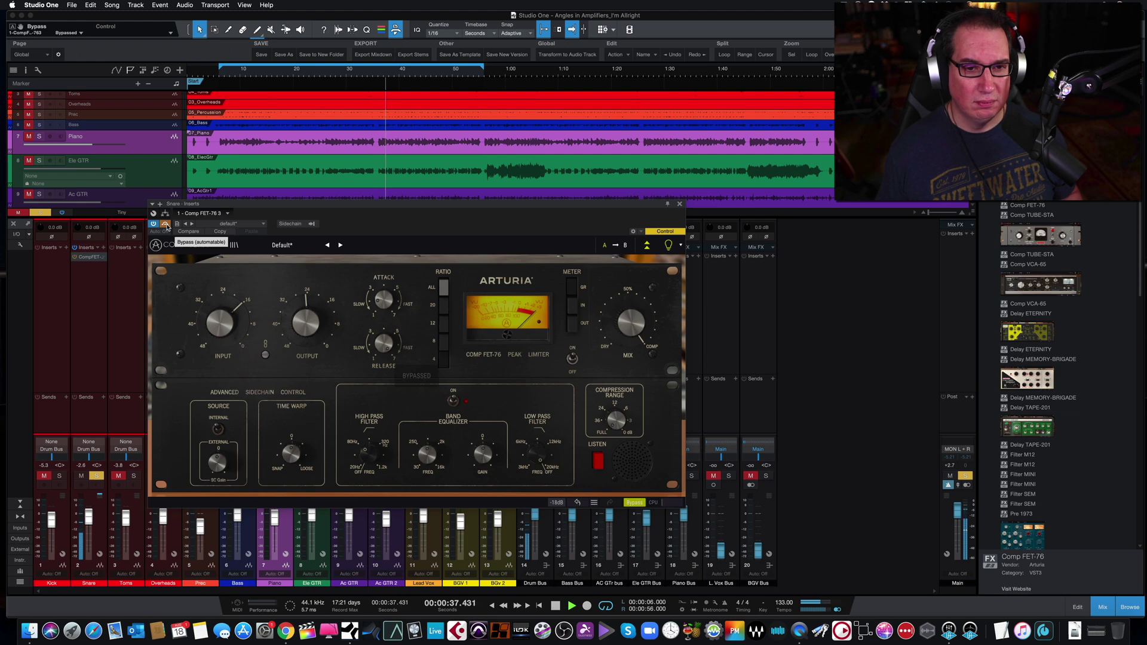
click(166, 224)
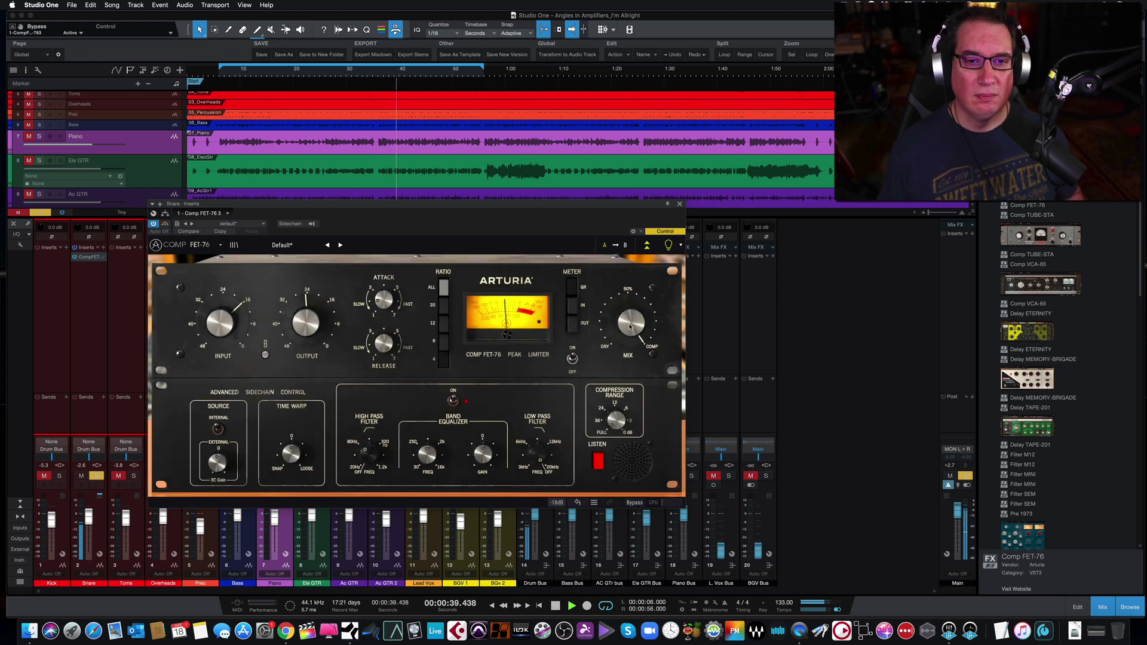
Try the snare compressor's Mix at about 58%, 0% and 50%, and return it to 100%
drag(623, 340, 623, 355)
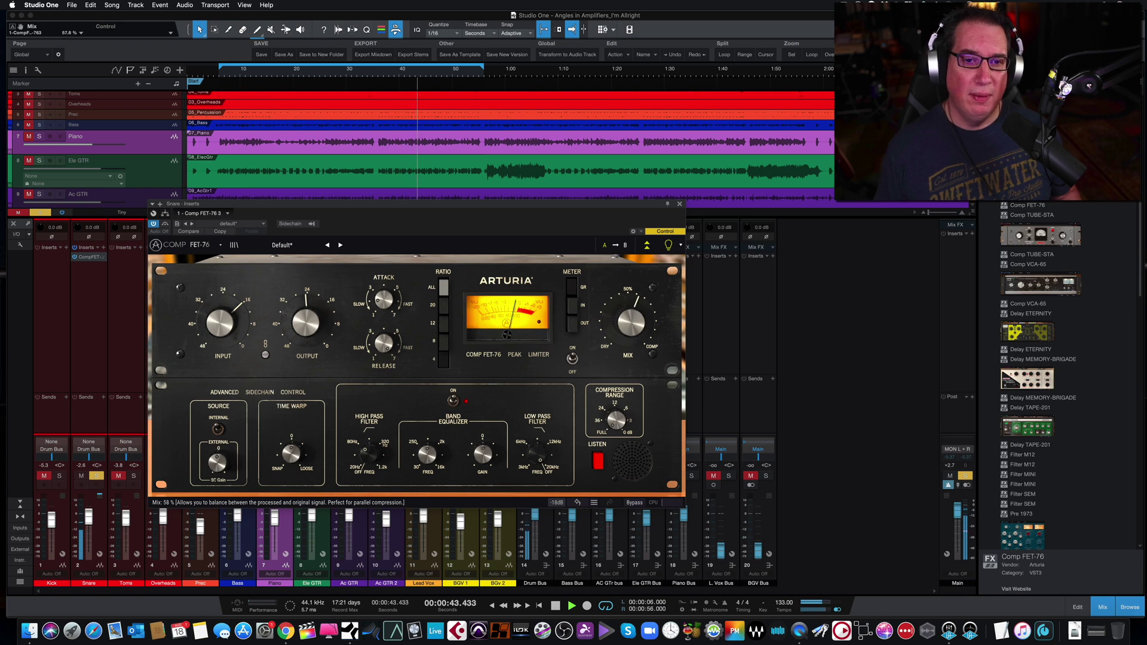
scroll(618, 314, down, 10)
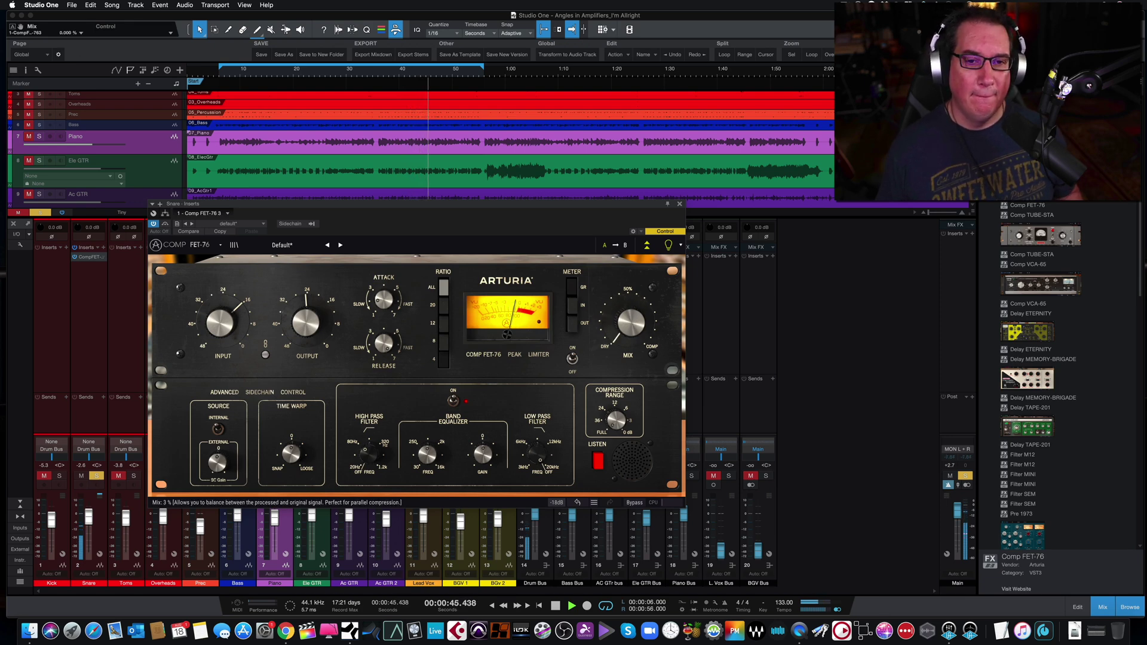
drag(608, 312, 622, 338)
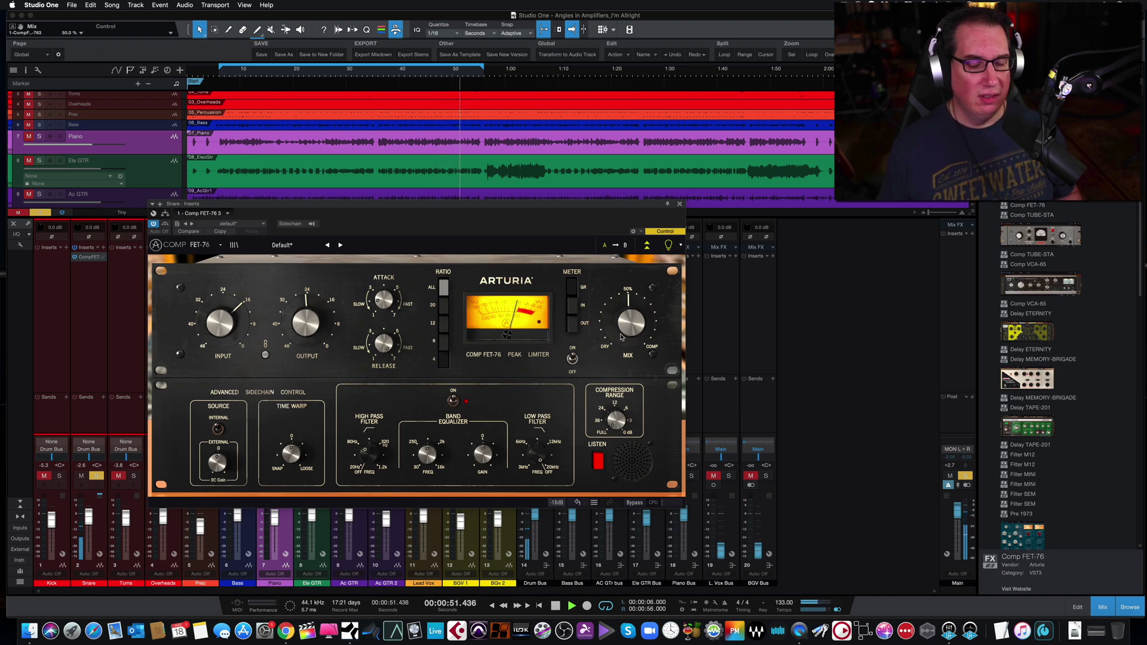
drag(630, 322, 630, 287)
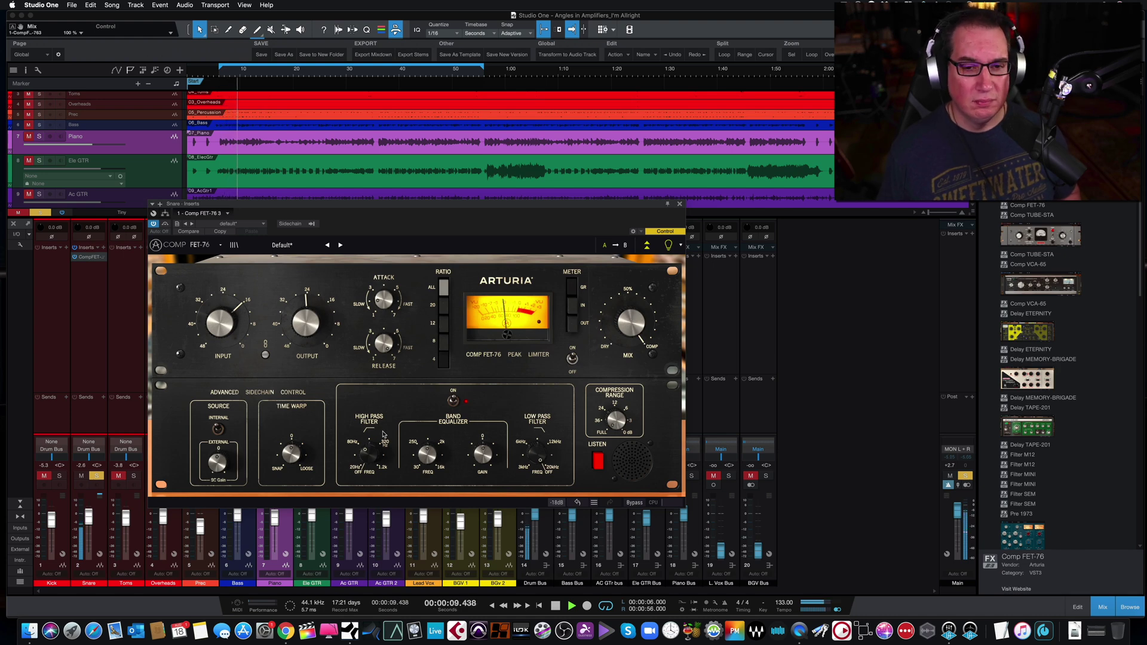
Adjust the snare compressor's sidechain Compression Range to 0.812 and compare the result with bypass
click(621, 428)
drag(621, 428, 622, 425)
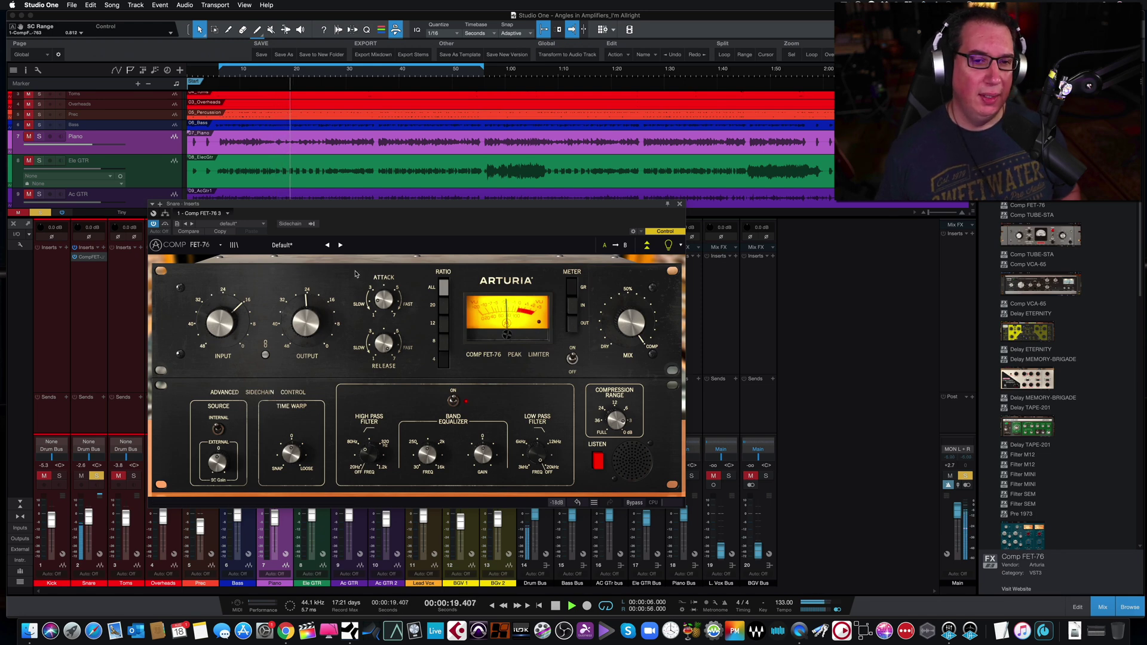
click(165, 224)
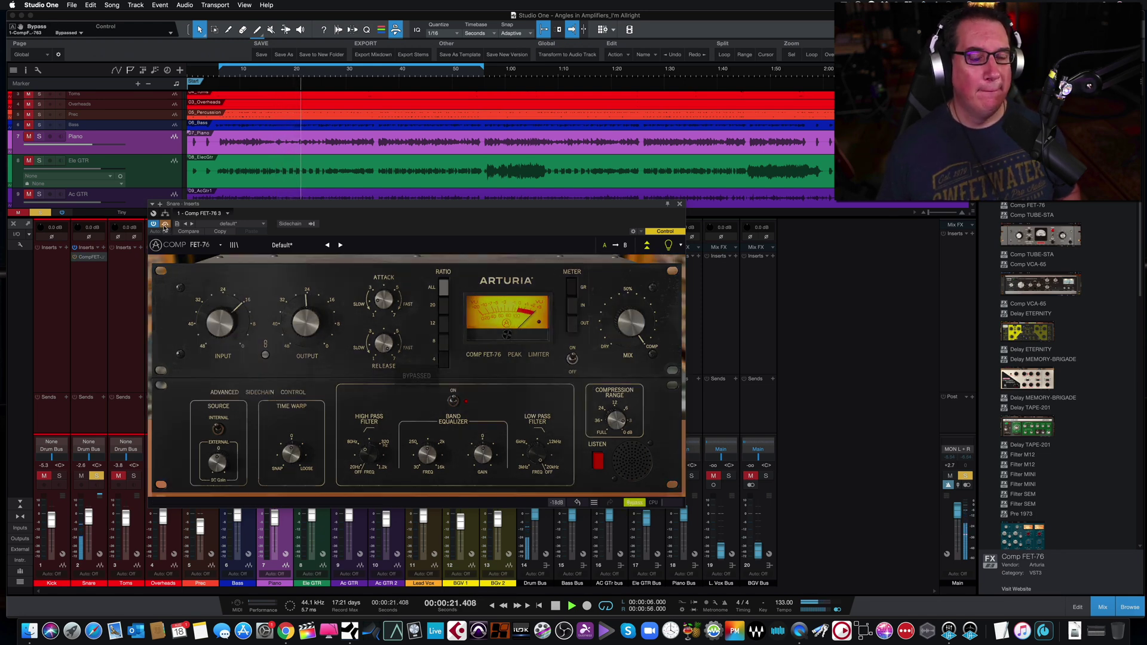
click(165, 225)
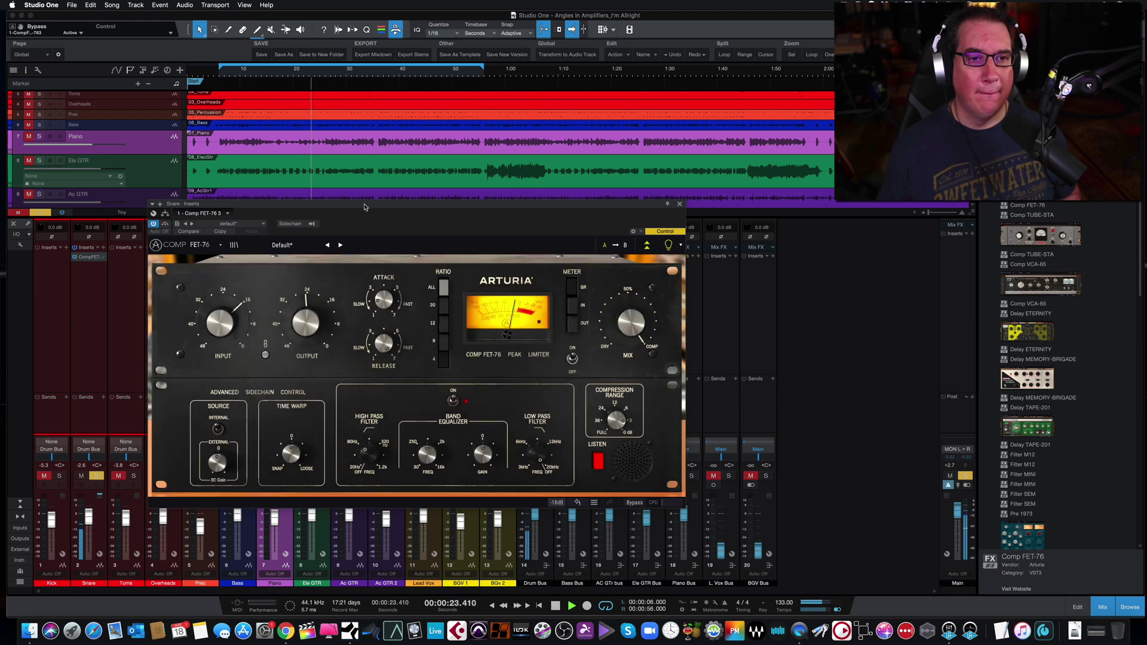
Stop playback and move the compressor window up over the arrangement, uncovering the mixer's faders
drag(365, 207, 366, 204)
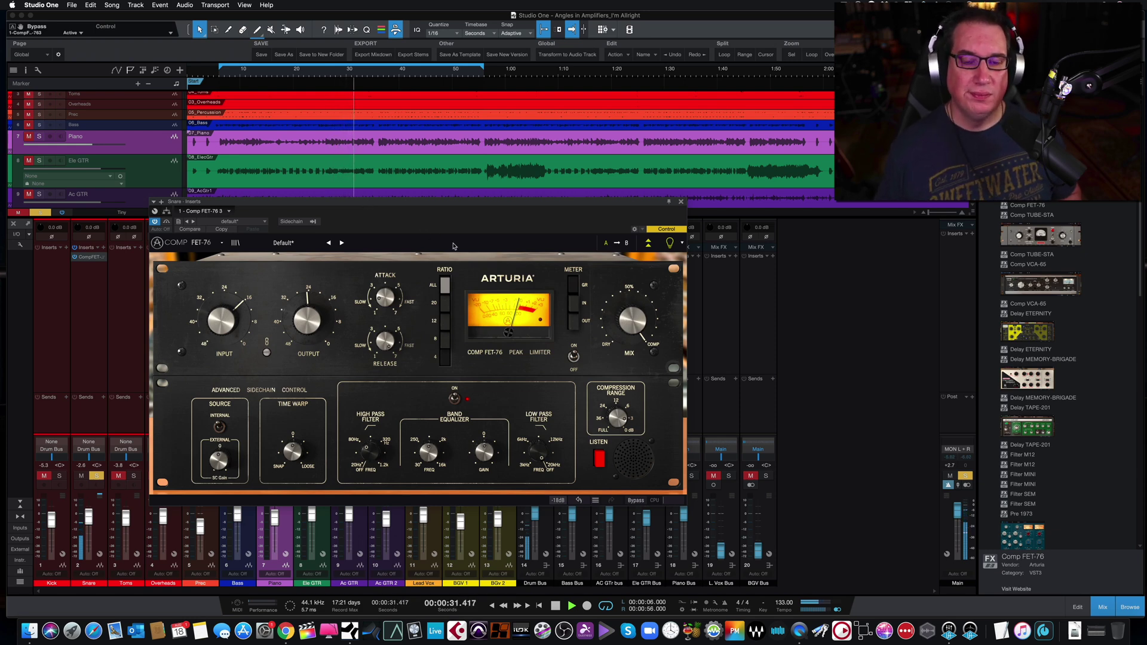
drag(436, 208, 433, 204)
key(space)
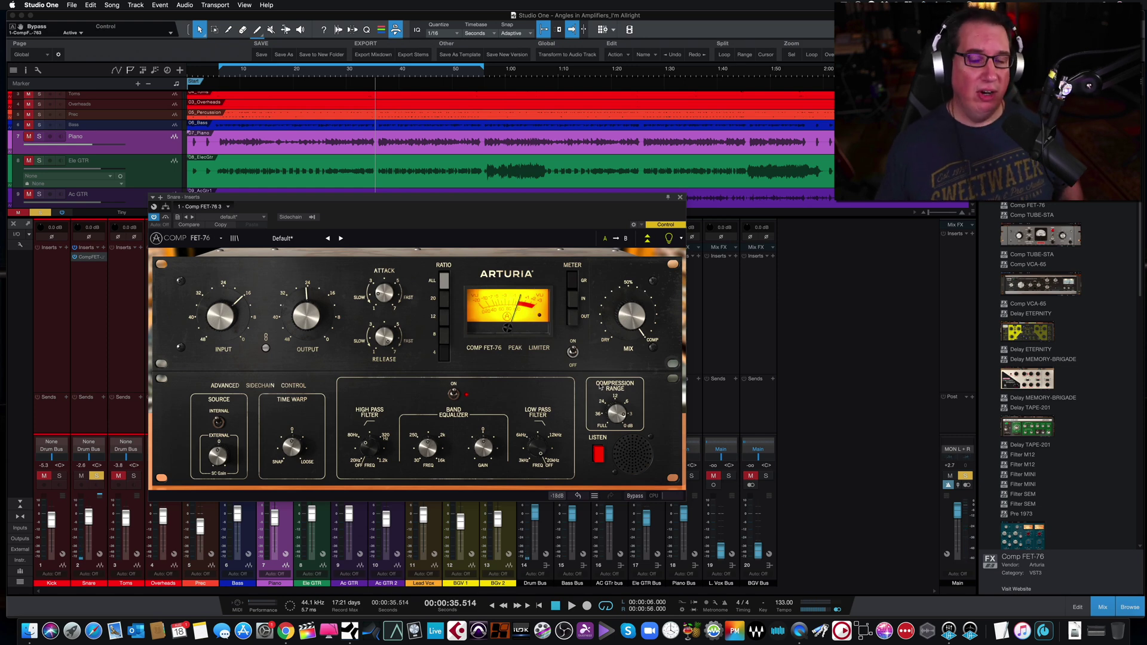
drag(420, 201, 404, 162)
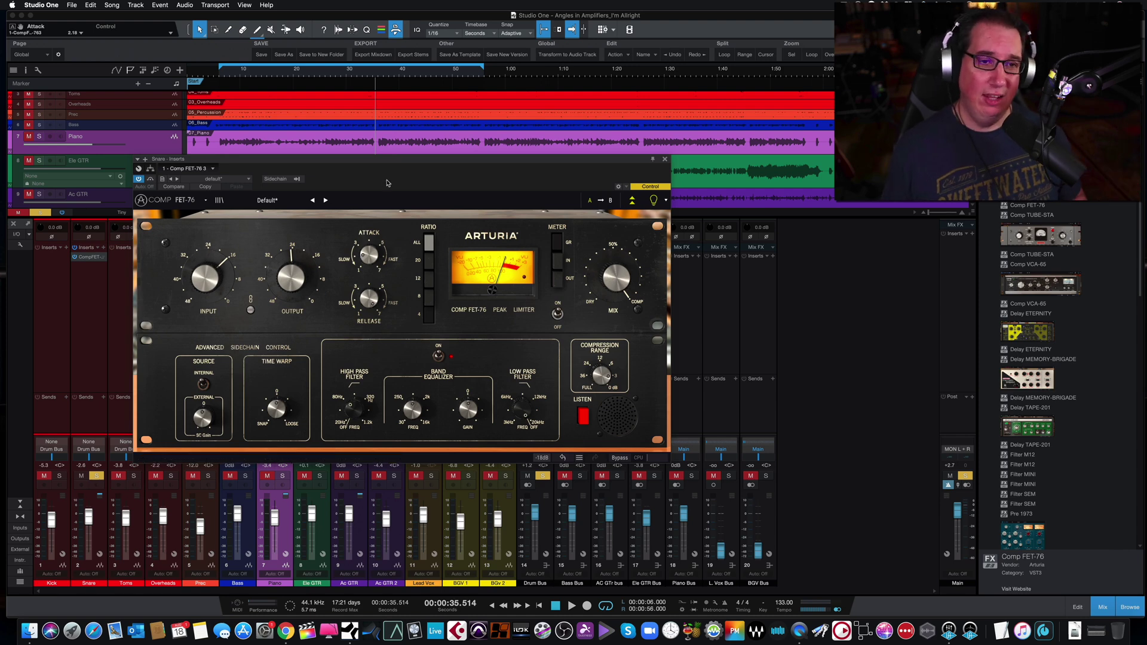
drag(391, 164, 383, 154)
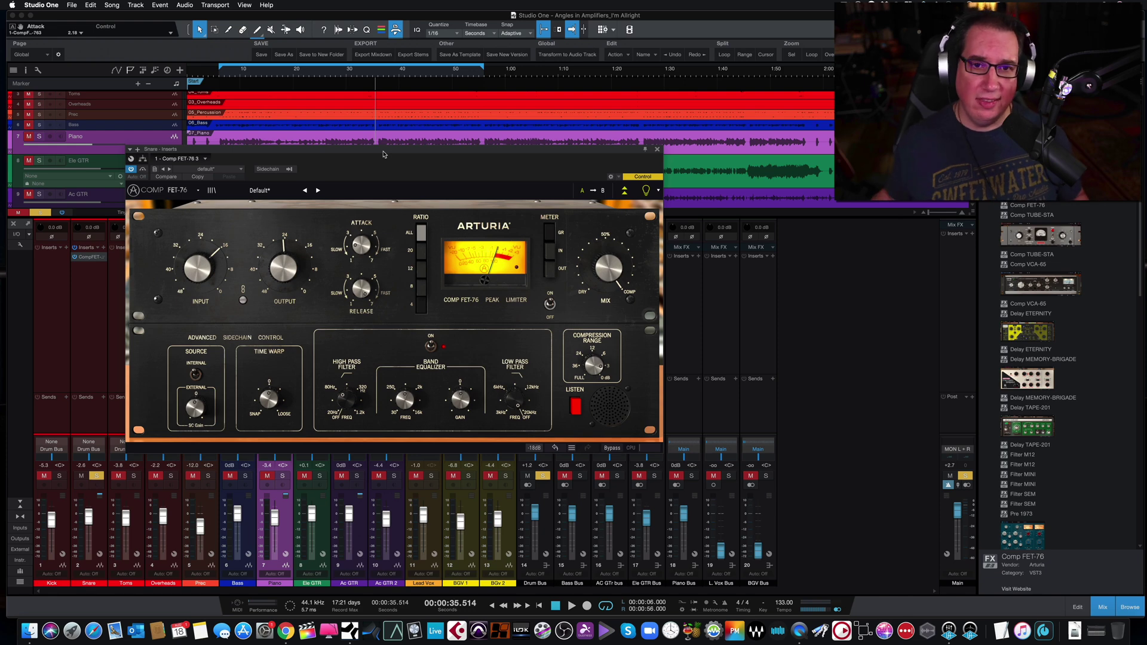
drag(384, 155, 380, 147)
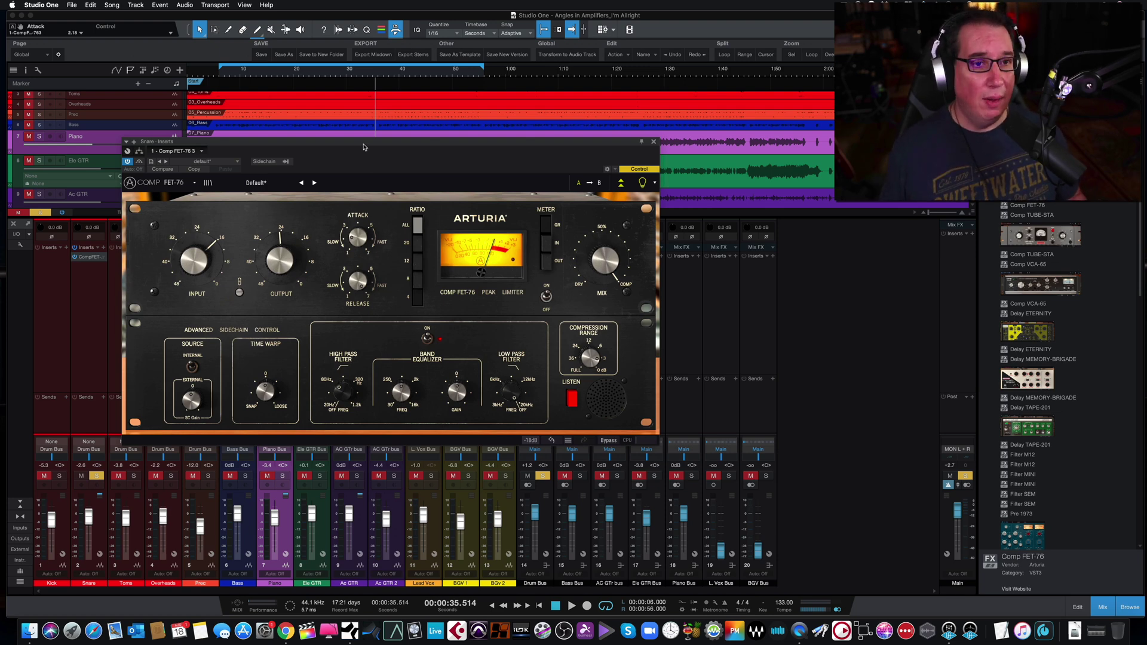
drag(363, 146, 364, 141)
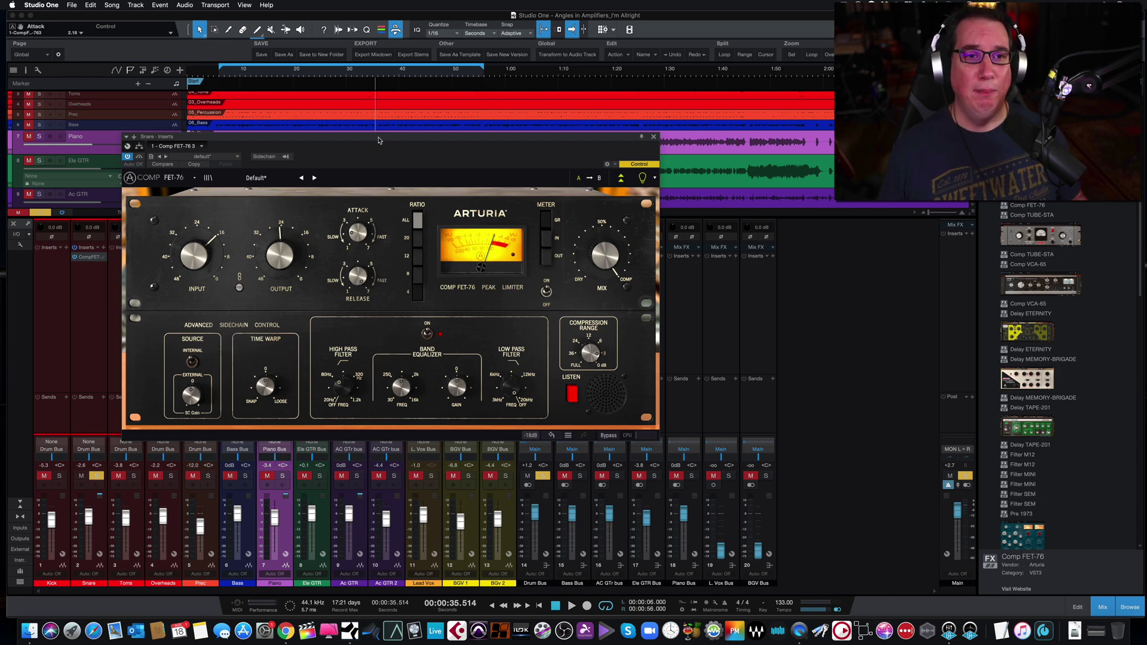
drag(379, 140, 373, 138)
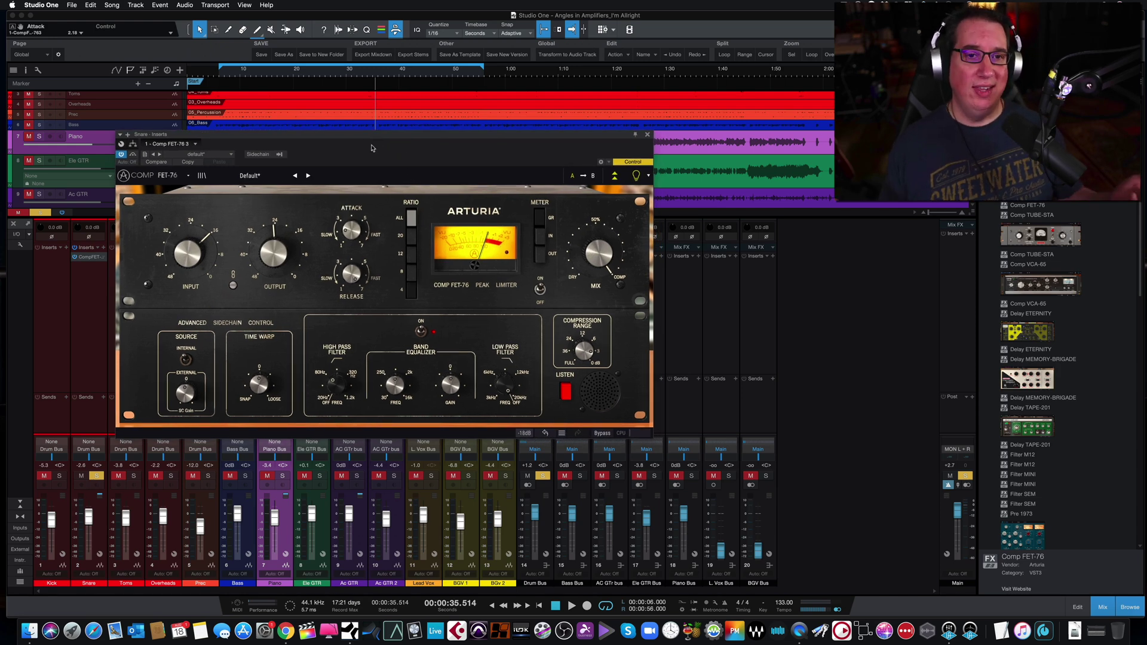